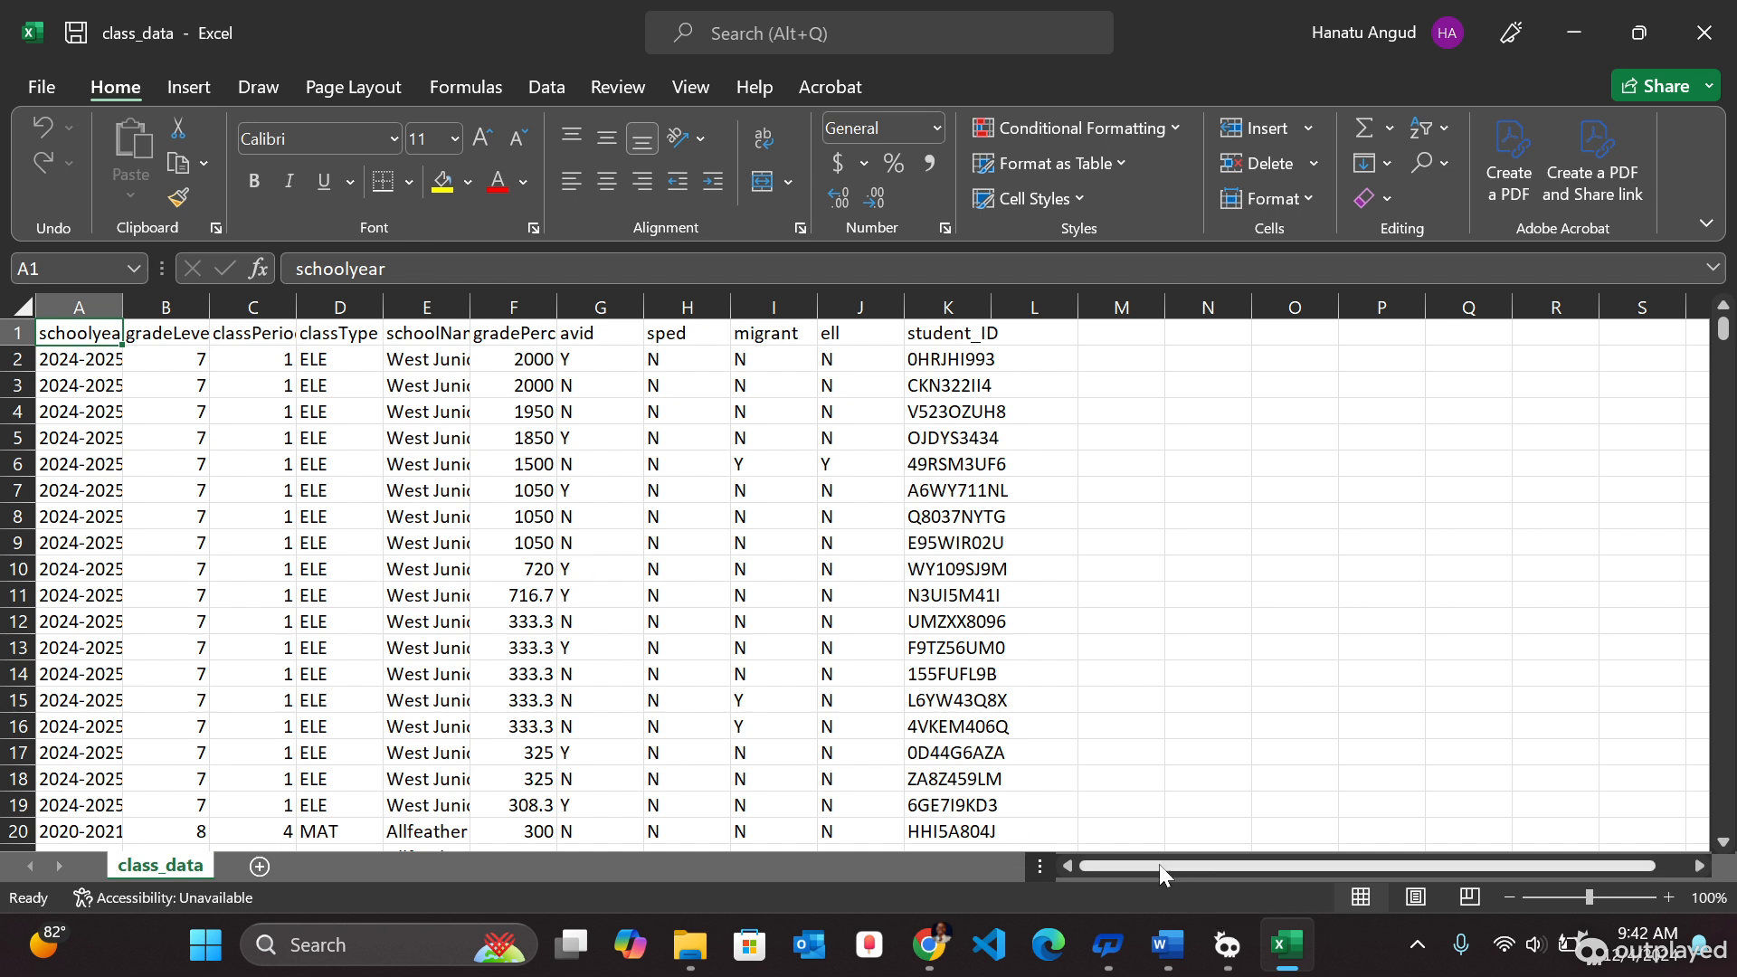
- Create a table with headers from the class_data range and open it in Power Query
drag(1144, 861, 1083, 874)
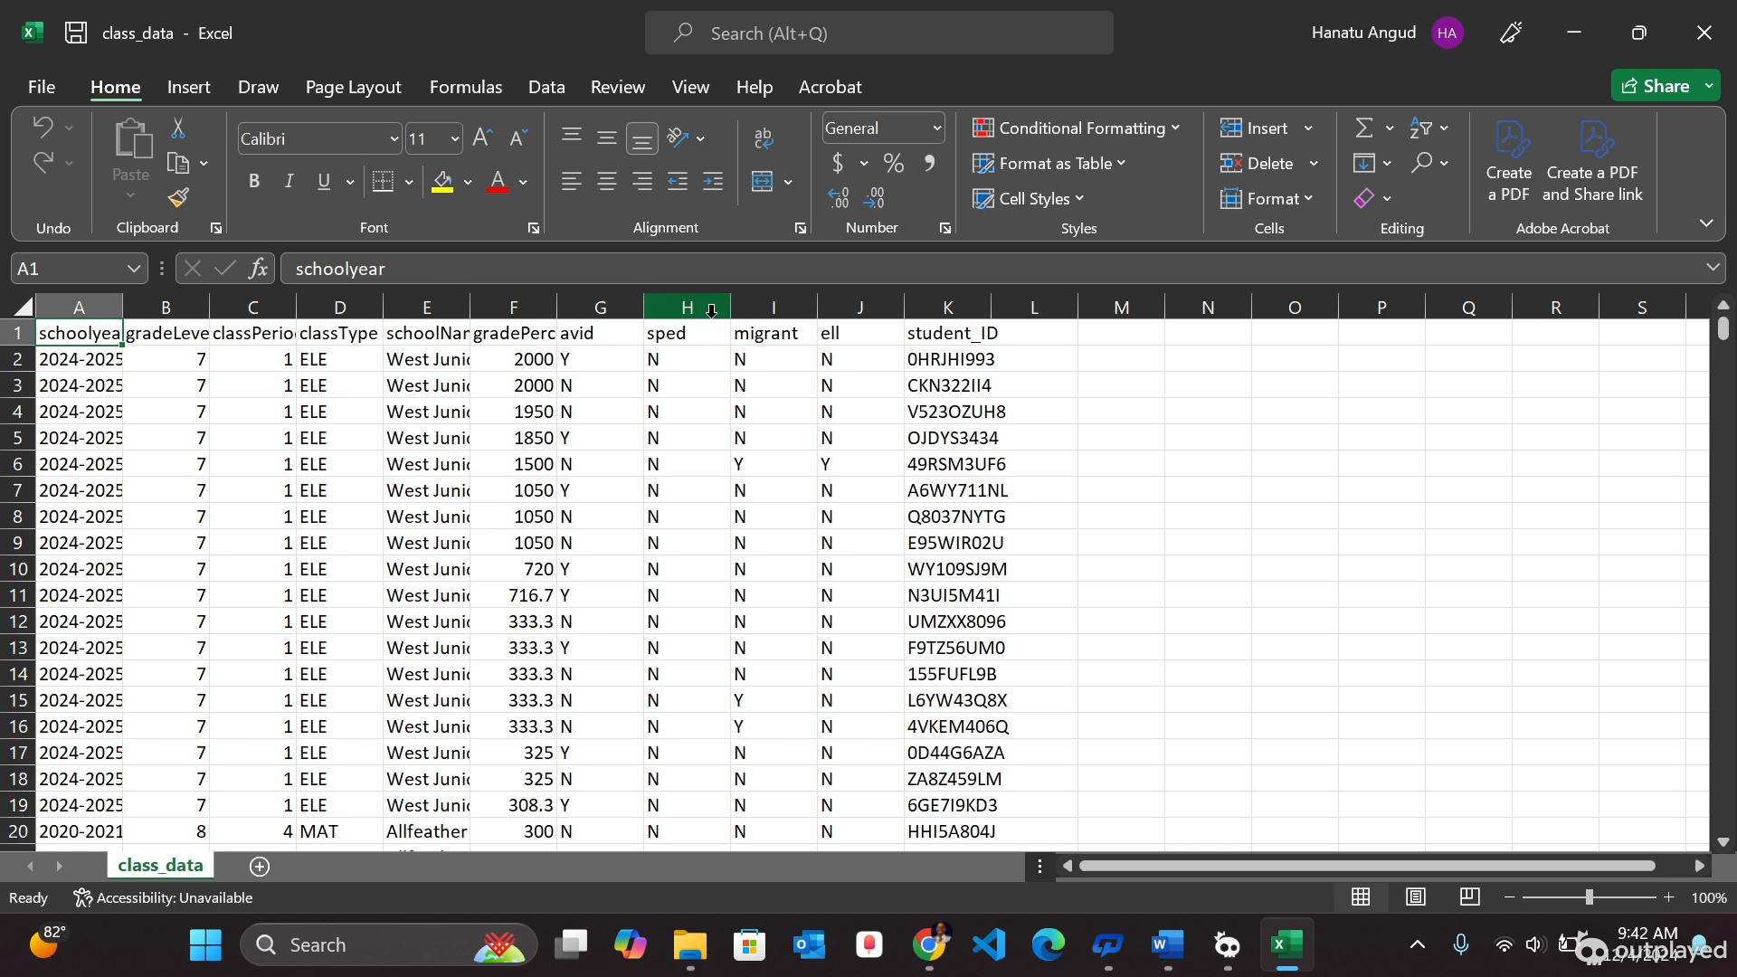
click(551, 89)
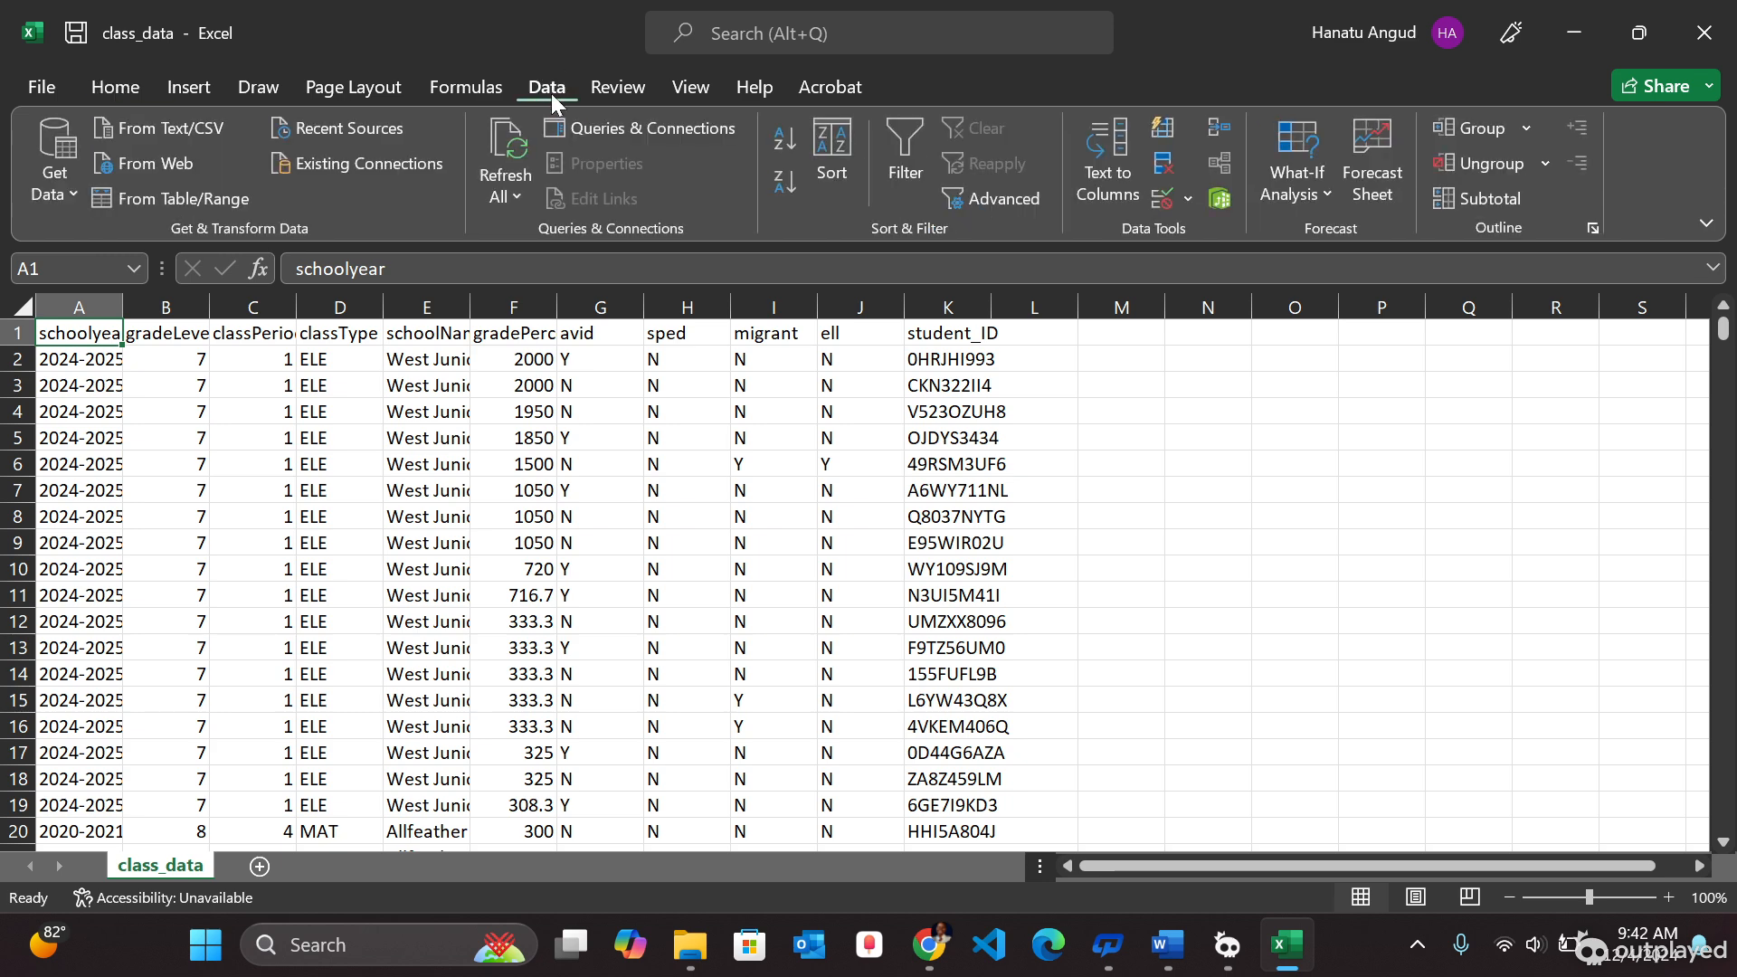
click(501, 512)
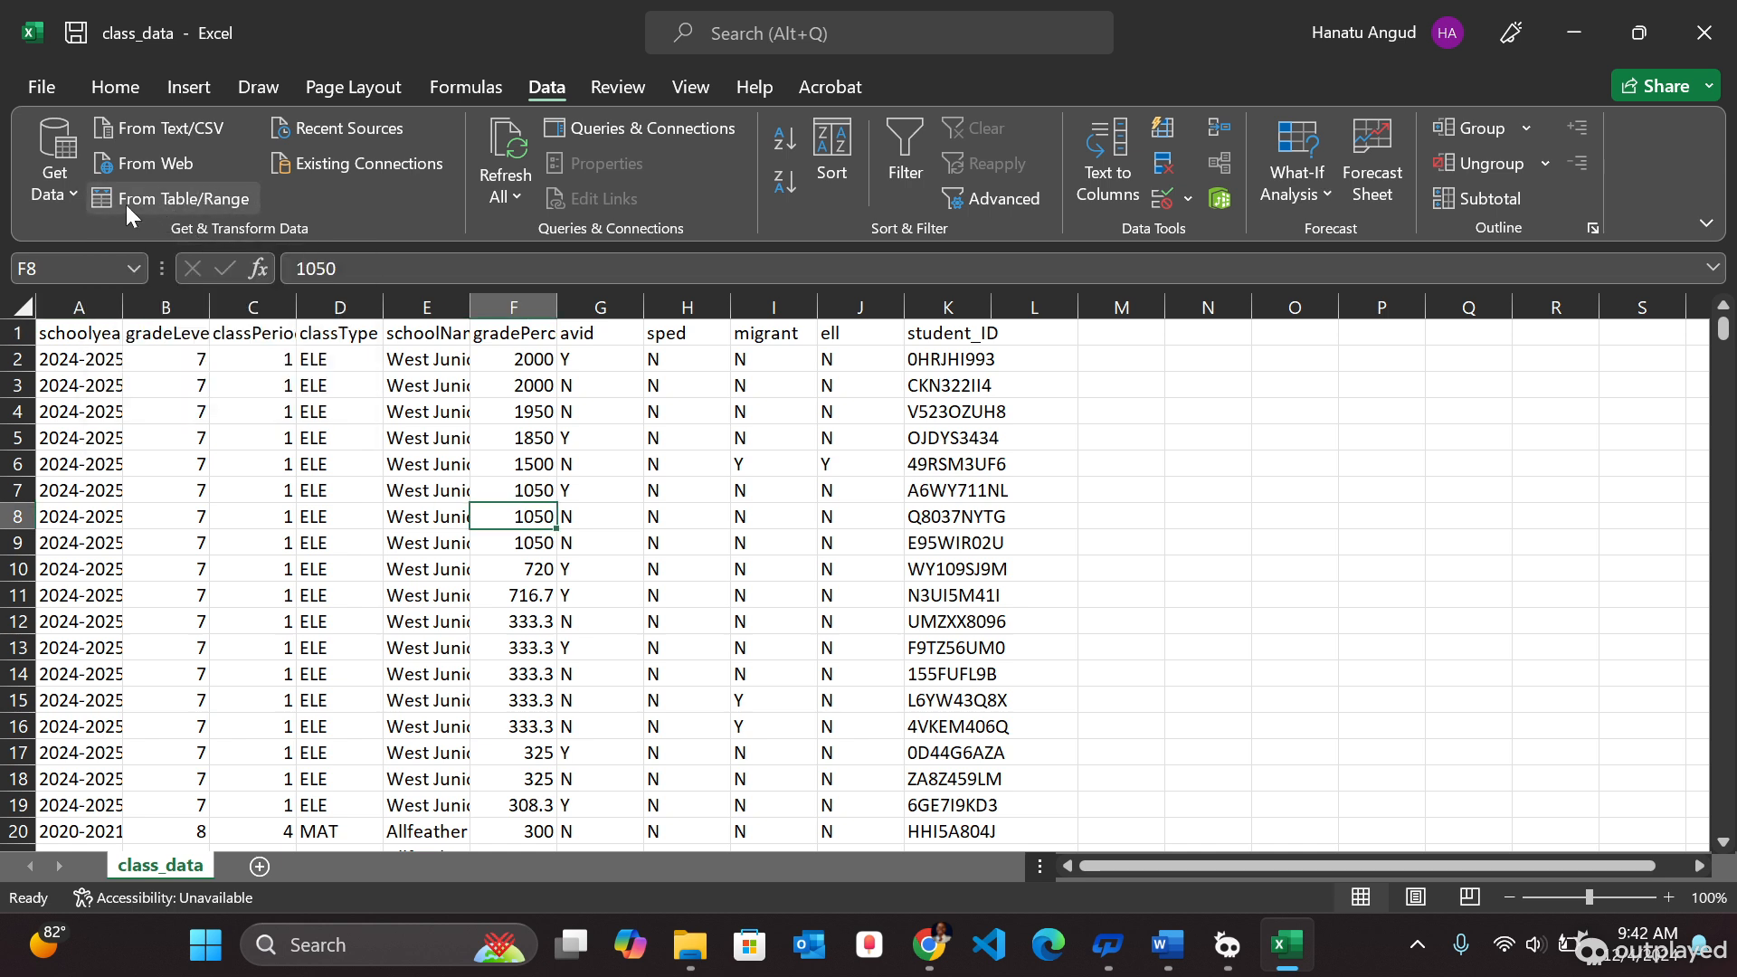
click(154, 201)
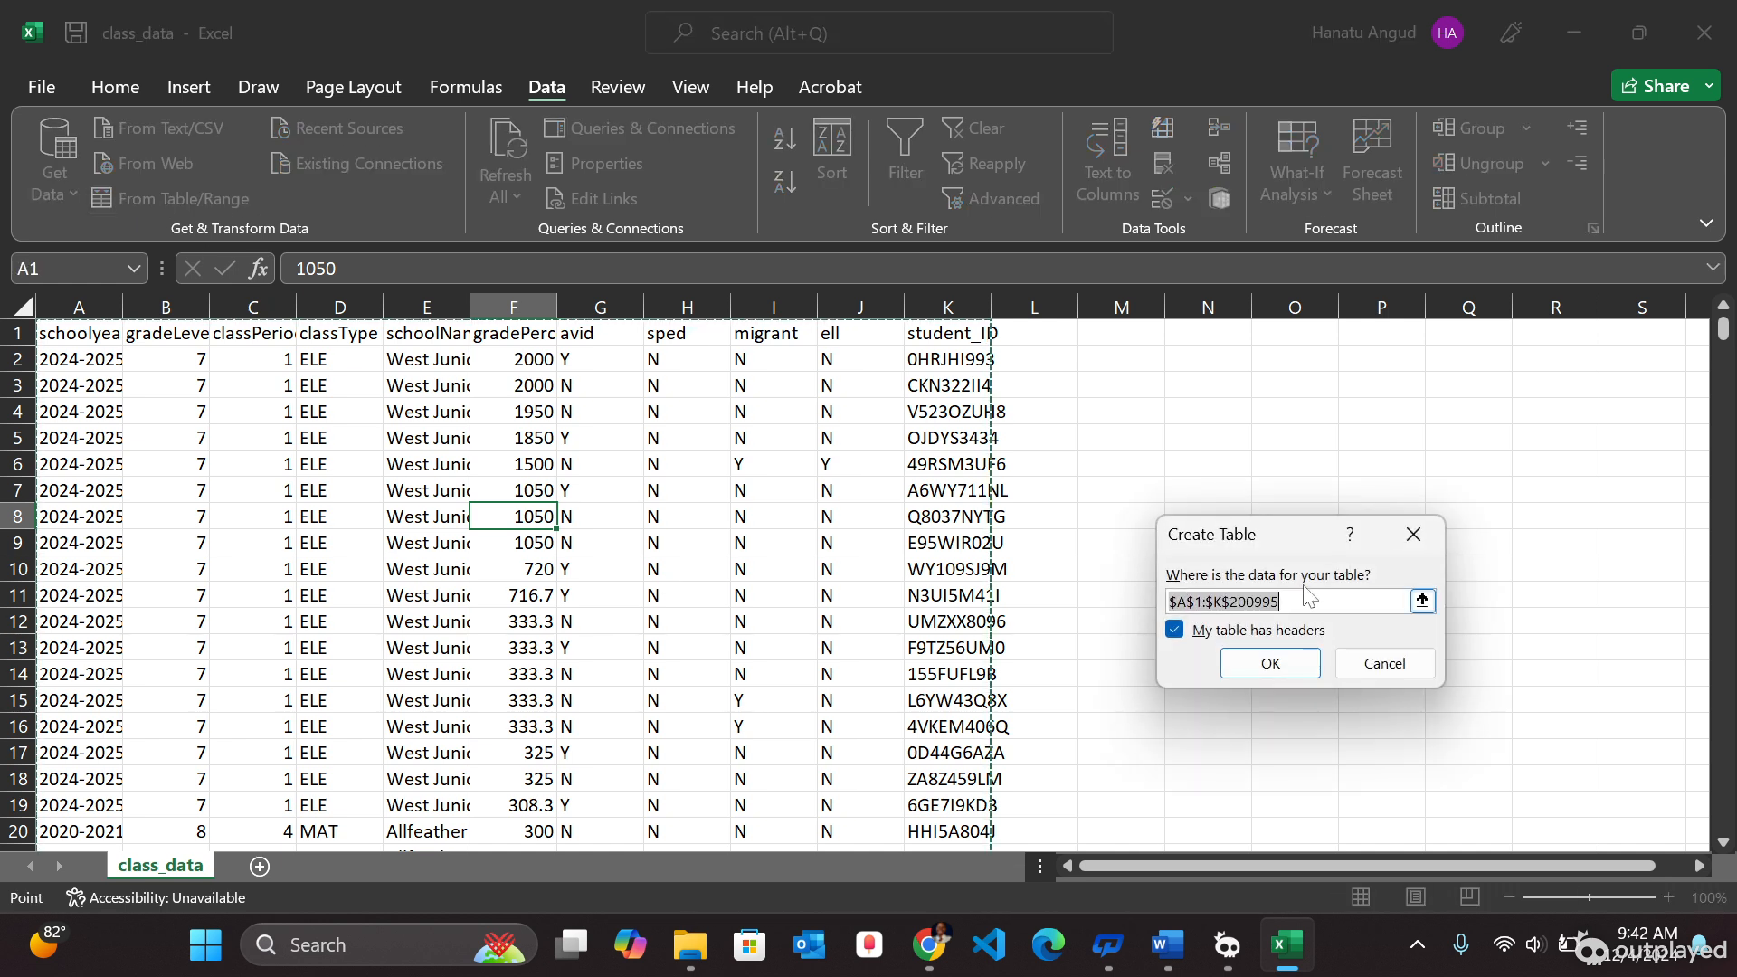
click(1268, 663)
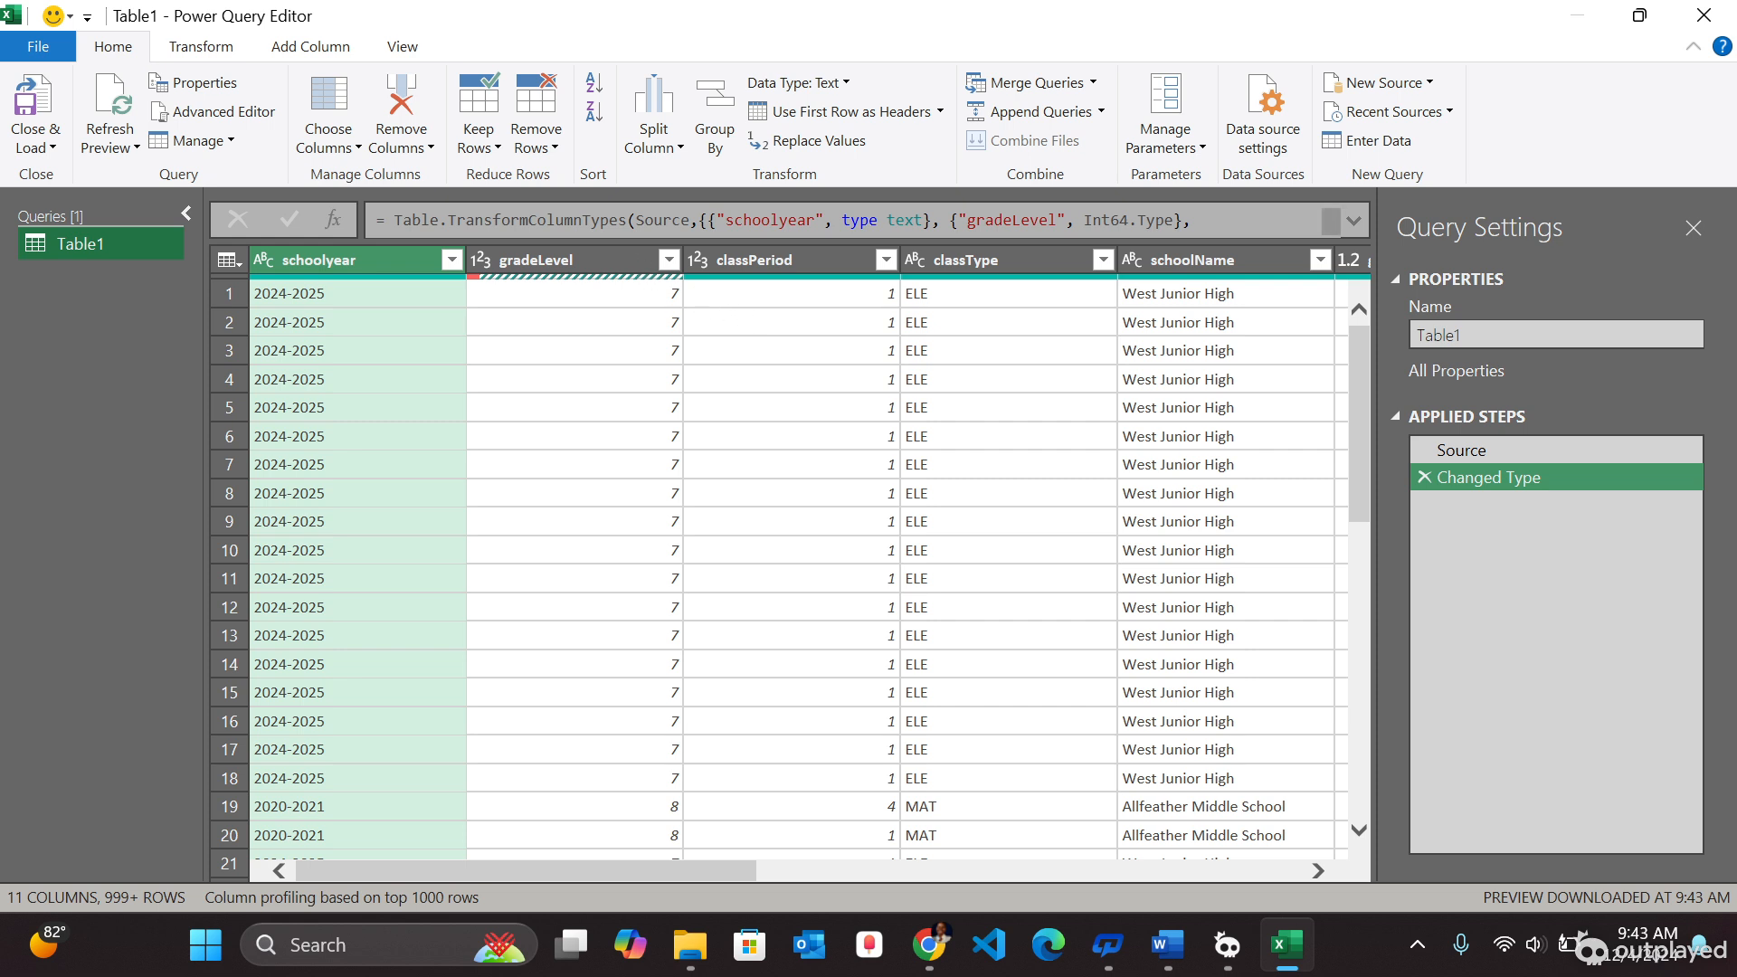
- Select all columns of the query and remove rows containing errors
ctrl+click(626, 262)
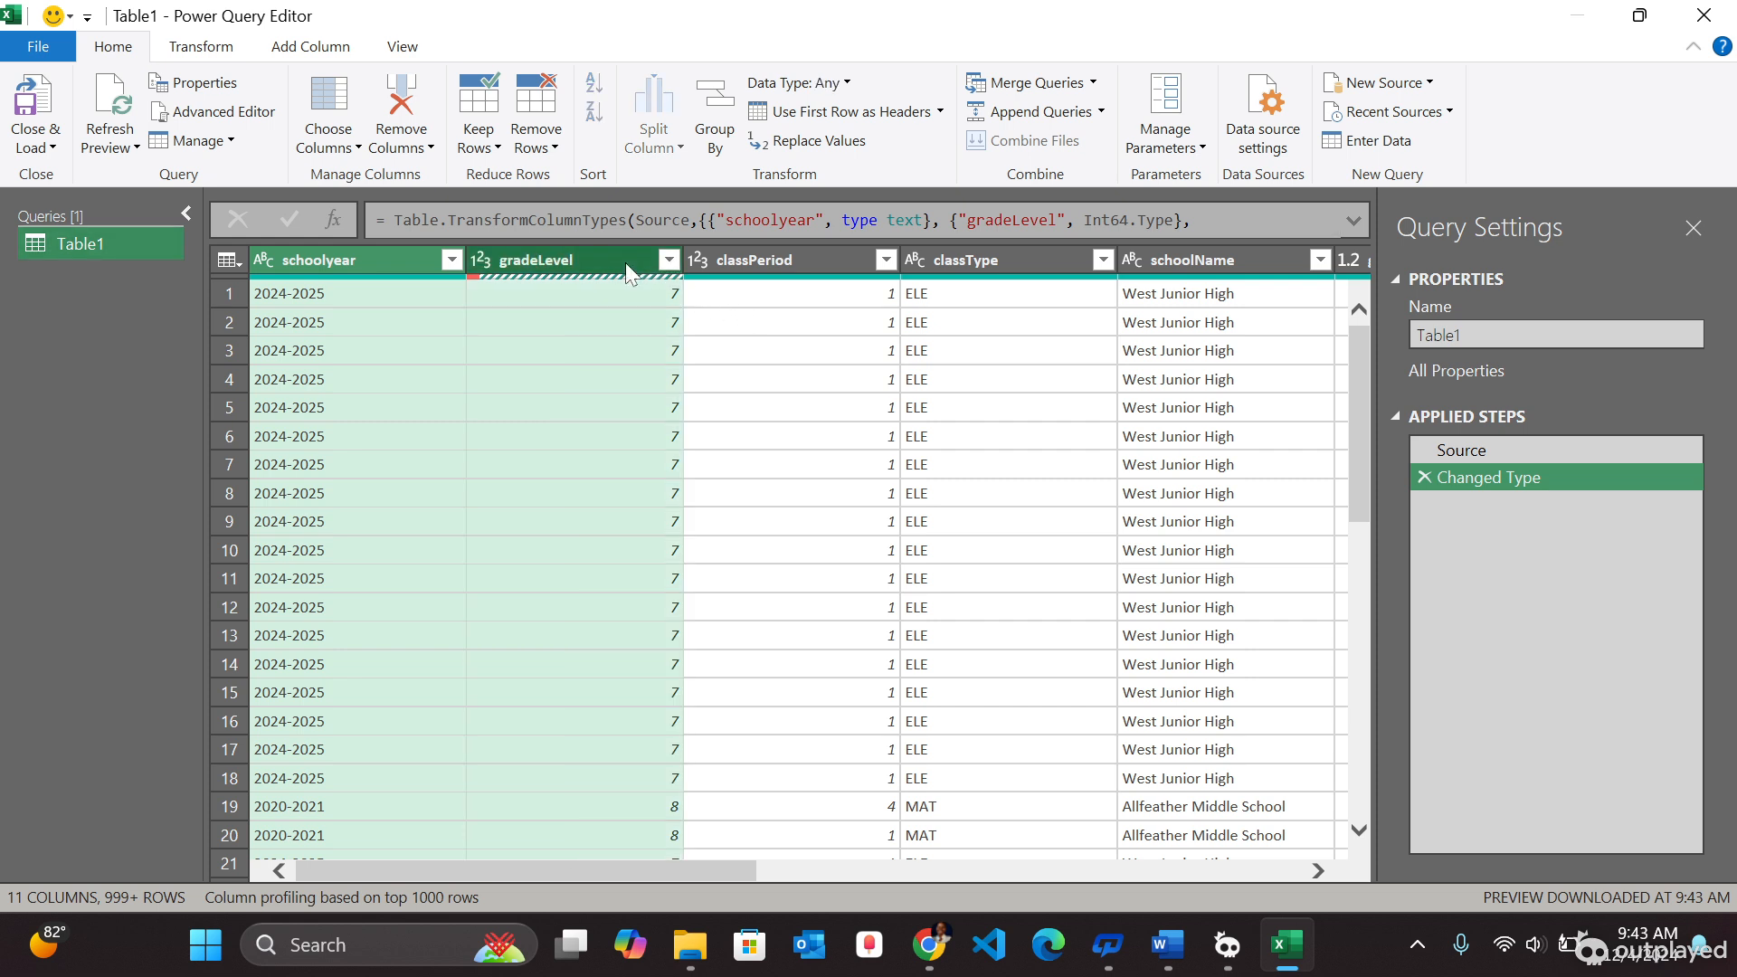
ctrl+click(789, 263)
ctrl+click(951, 258)
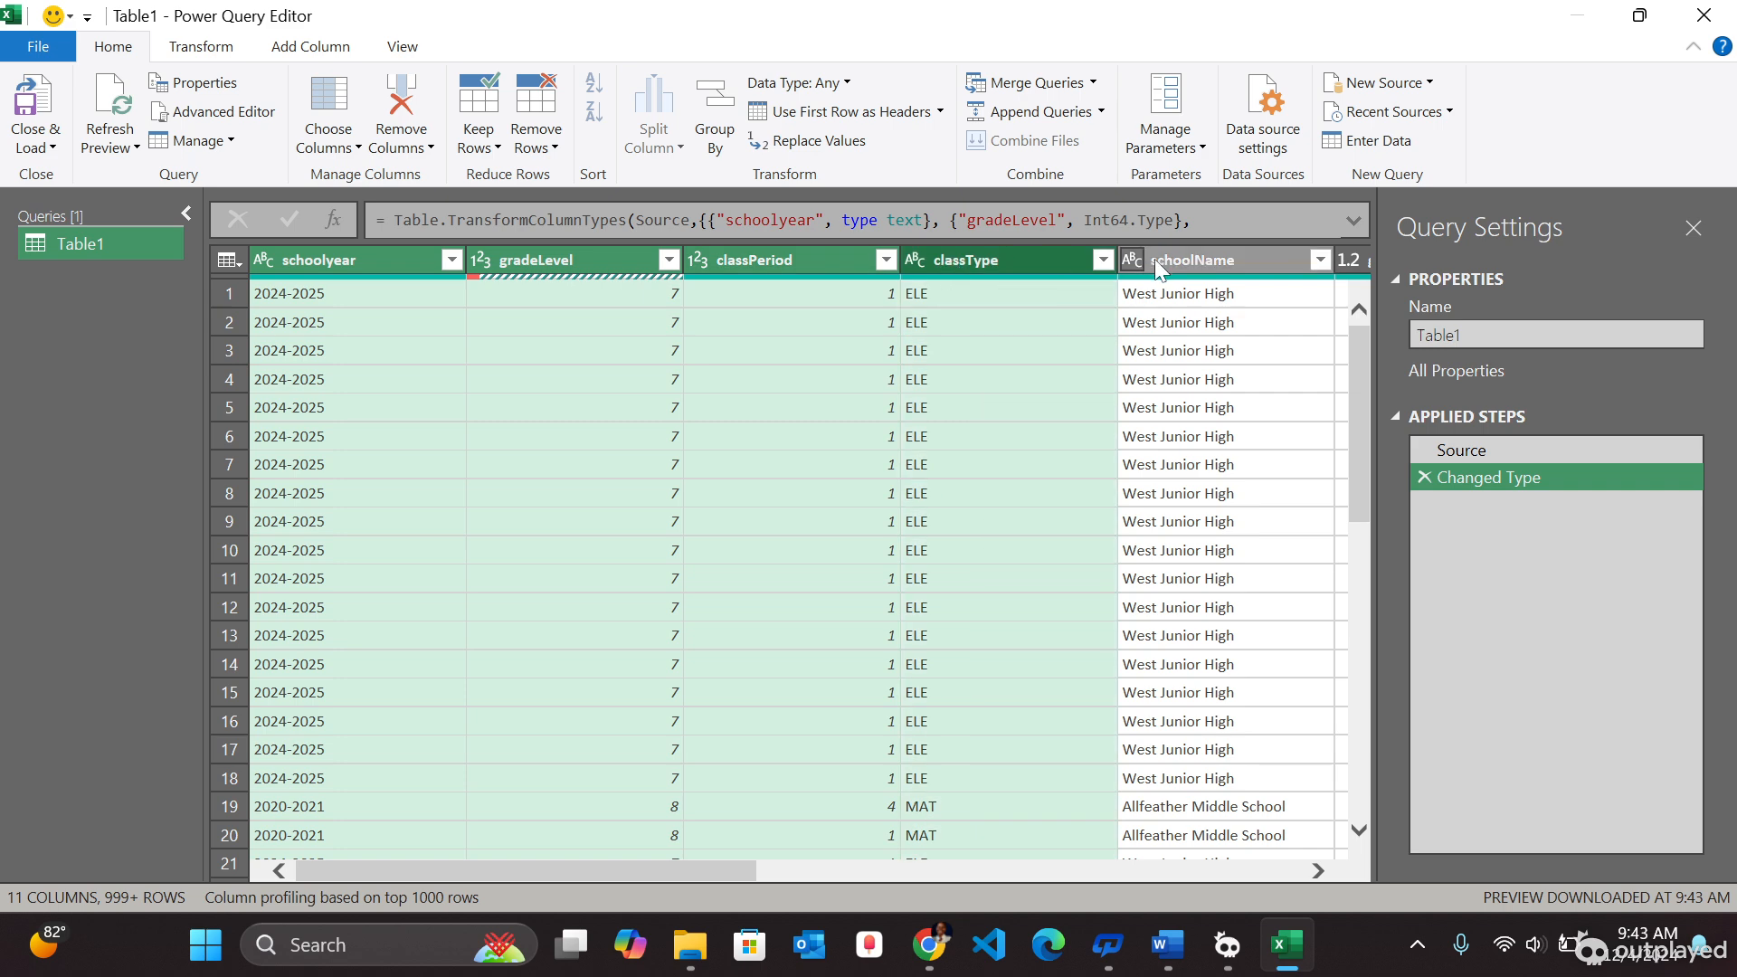
ctrl+click(1191, 262)
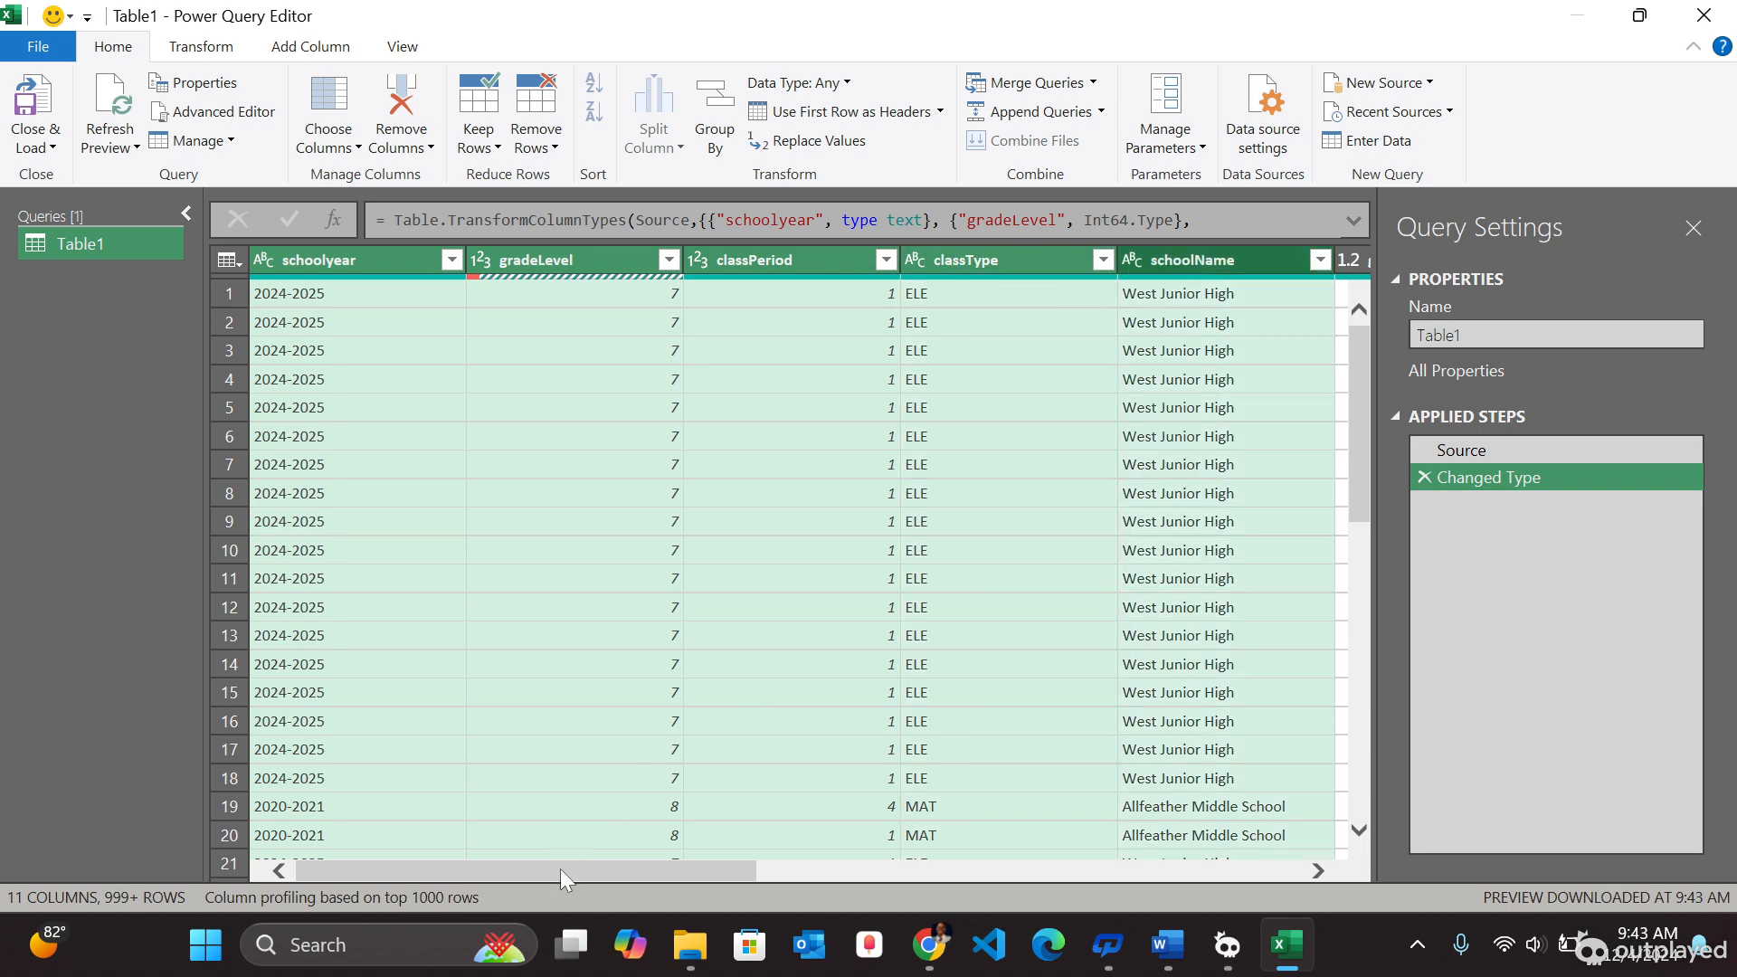
drag(561, 869, 989, 841)
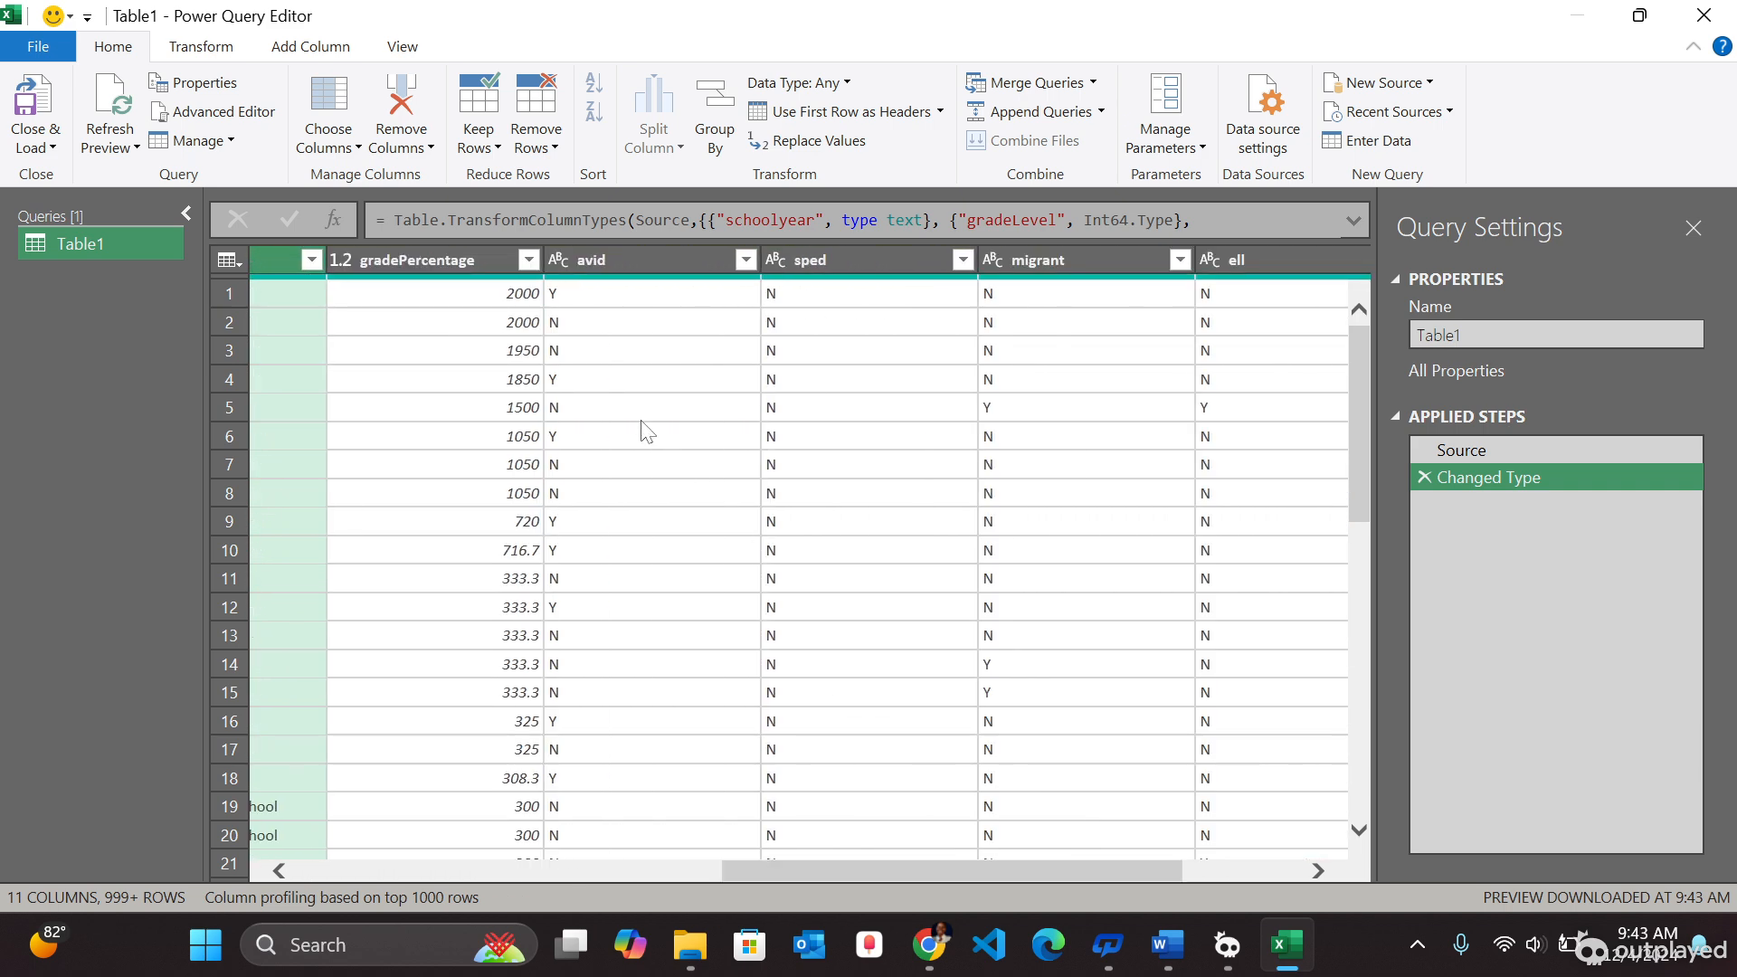
key(ctrl+a)
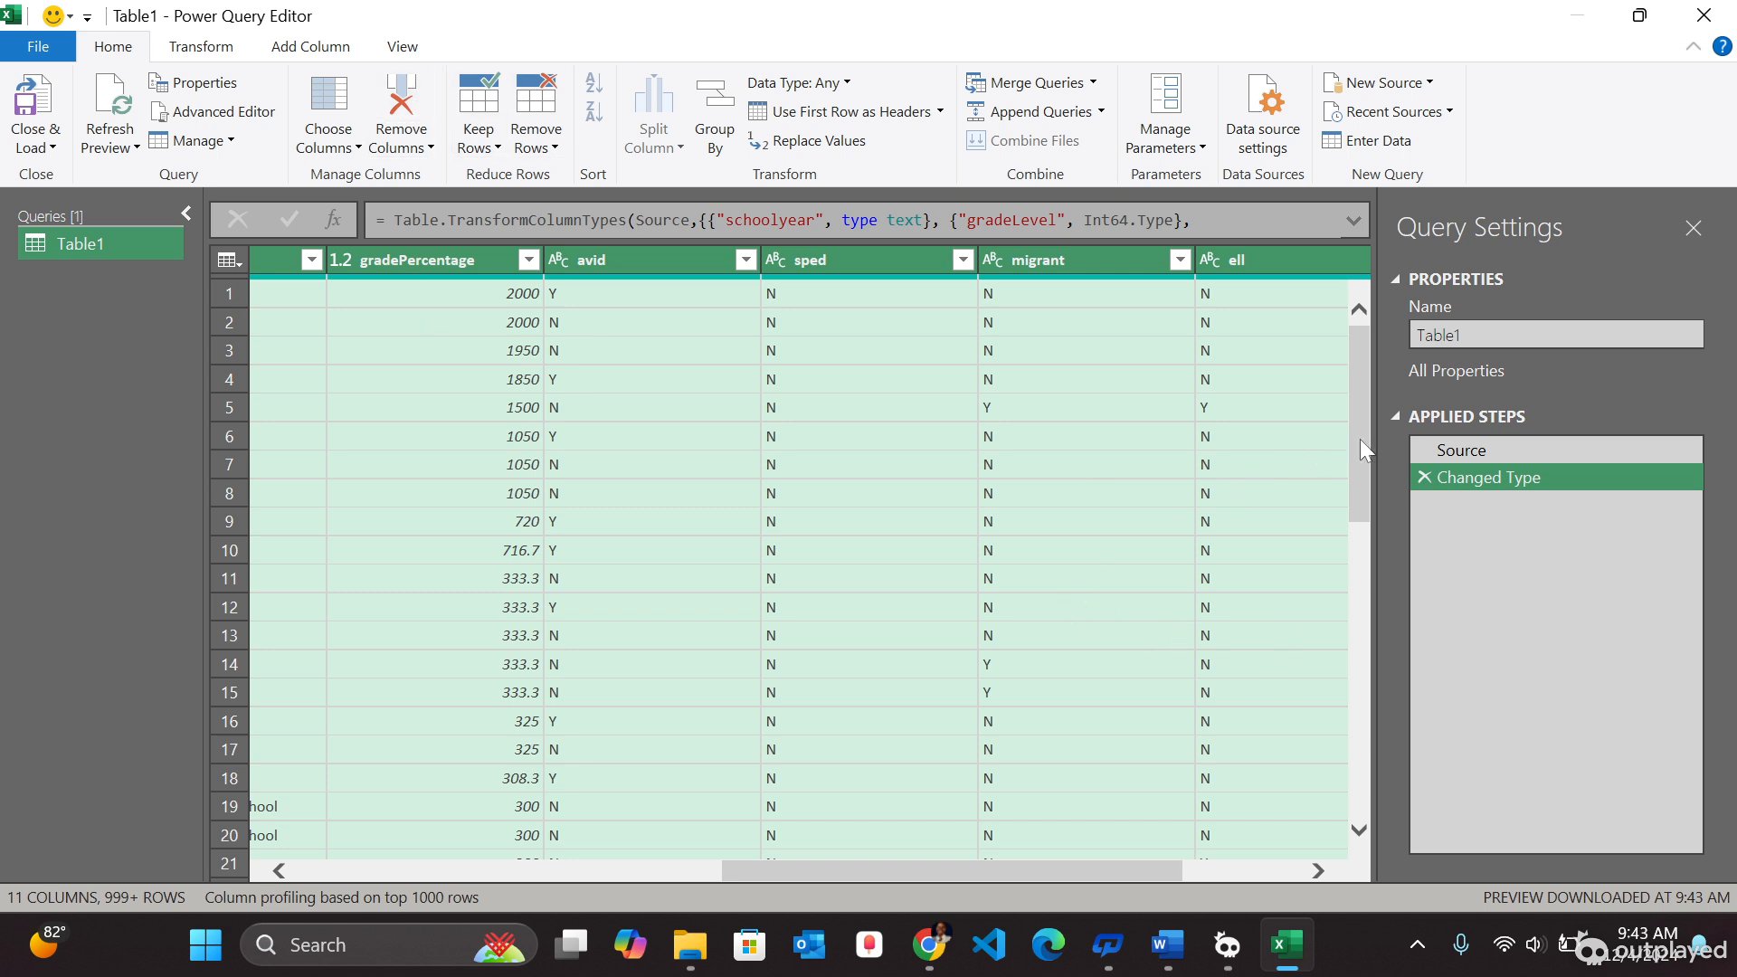
drag(1360, 438, 1398, 438)
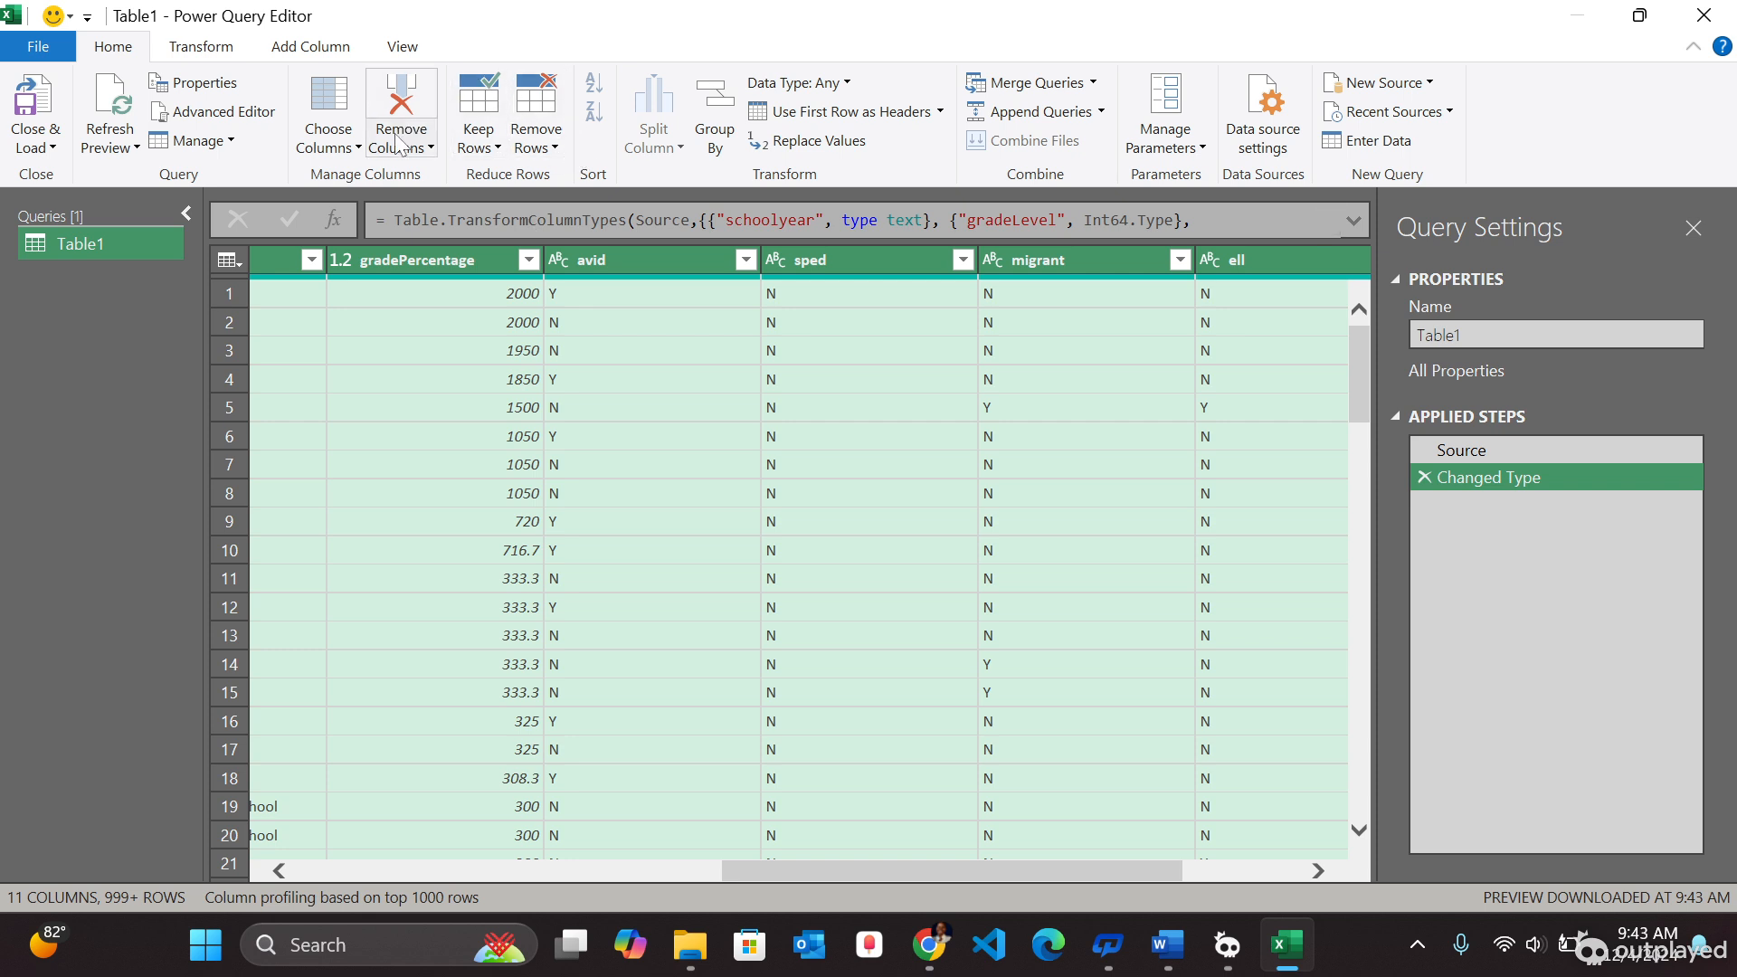
click(553, 150)
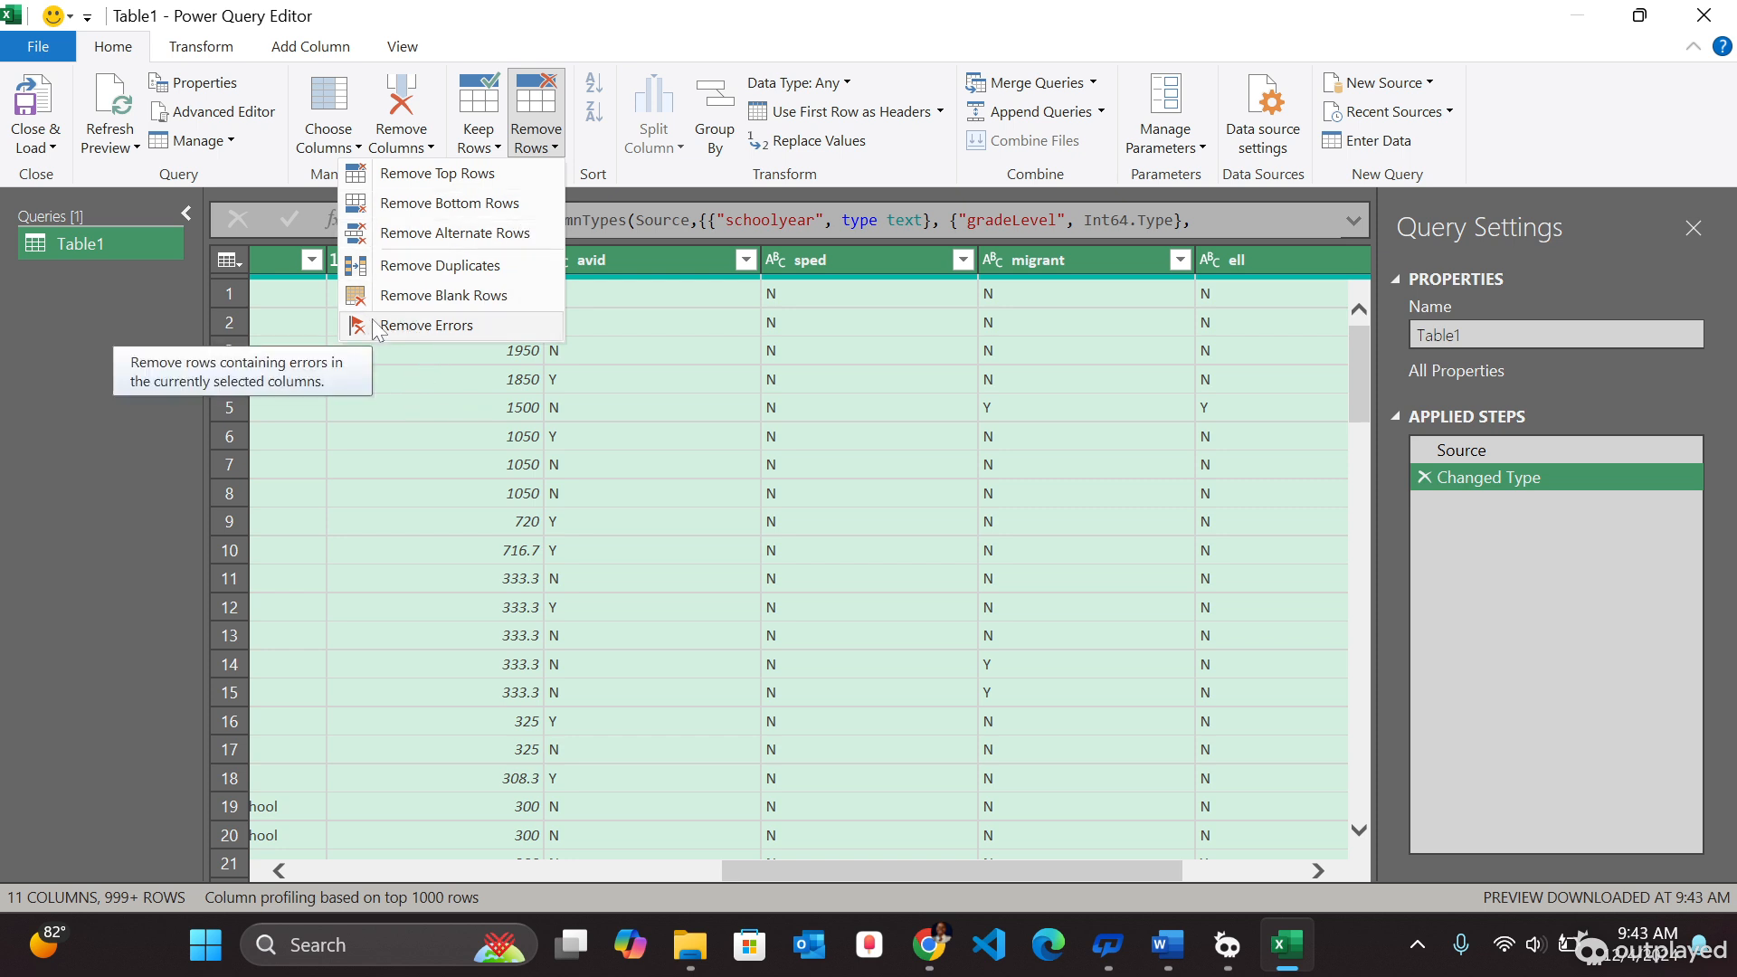
click(403, 327)
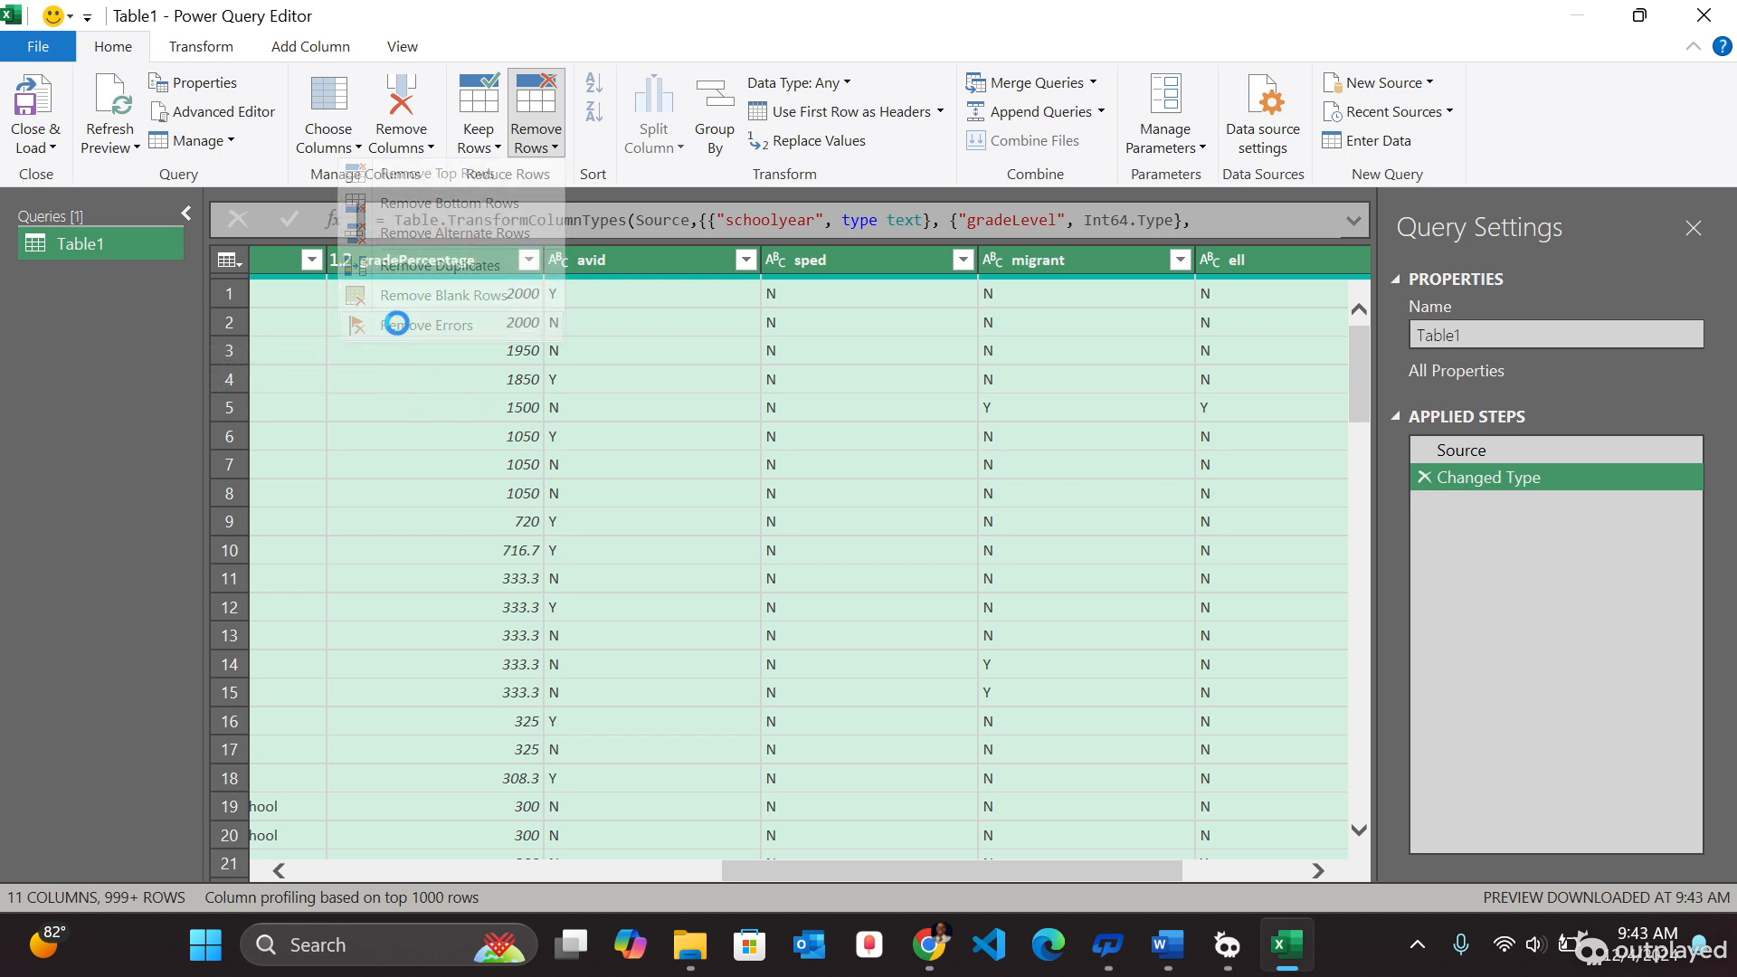
- Remove blank rows from the query table
click(543, 143)
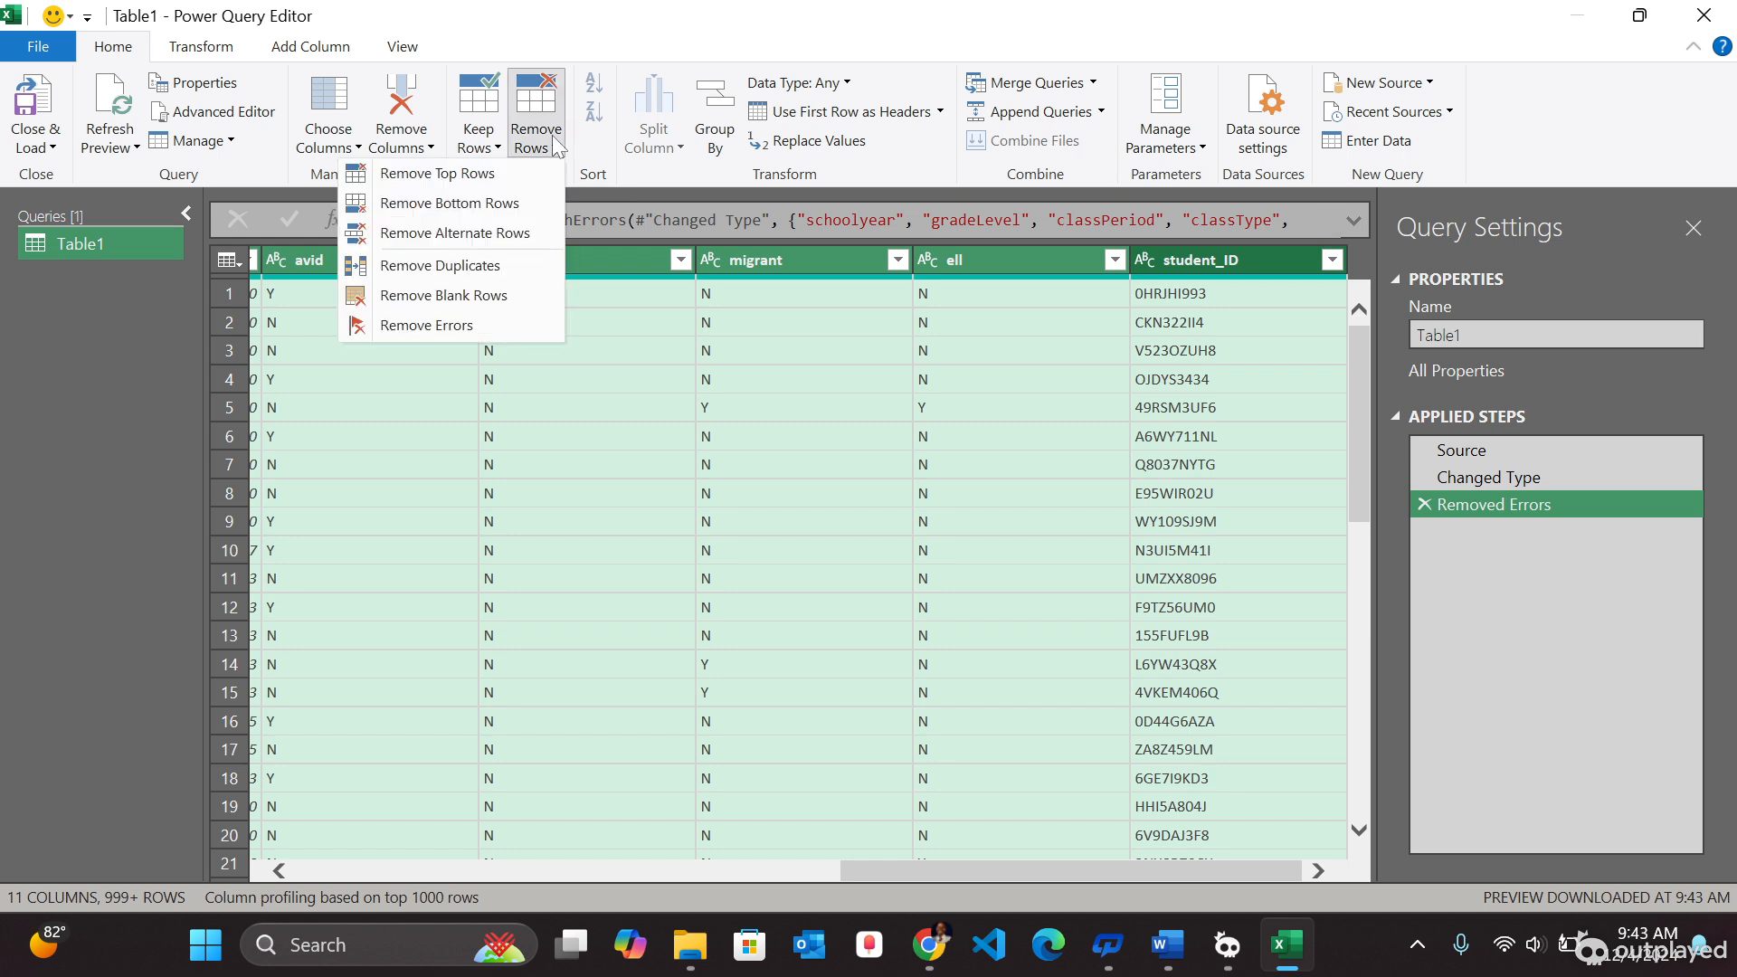
click(442, 296)
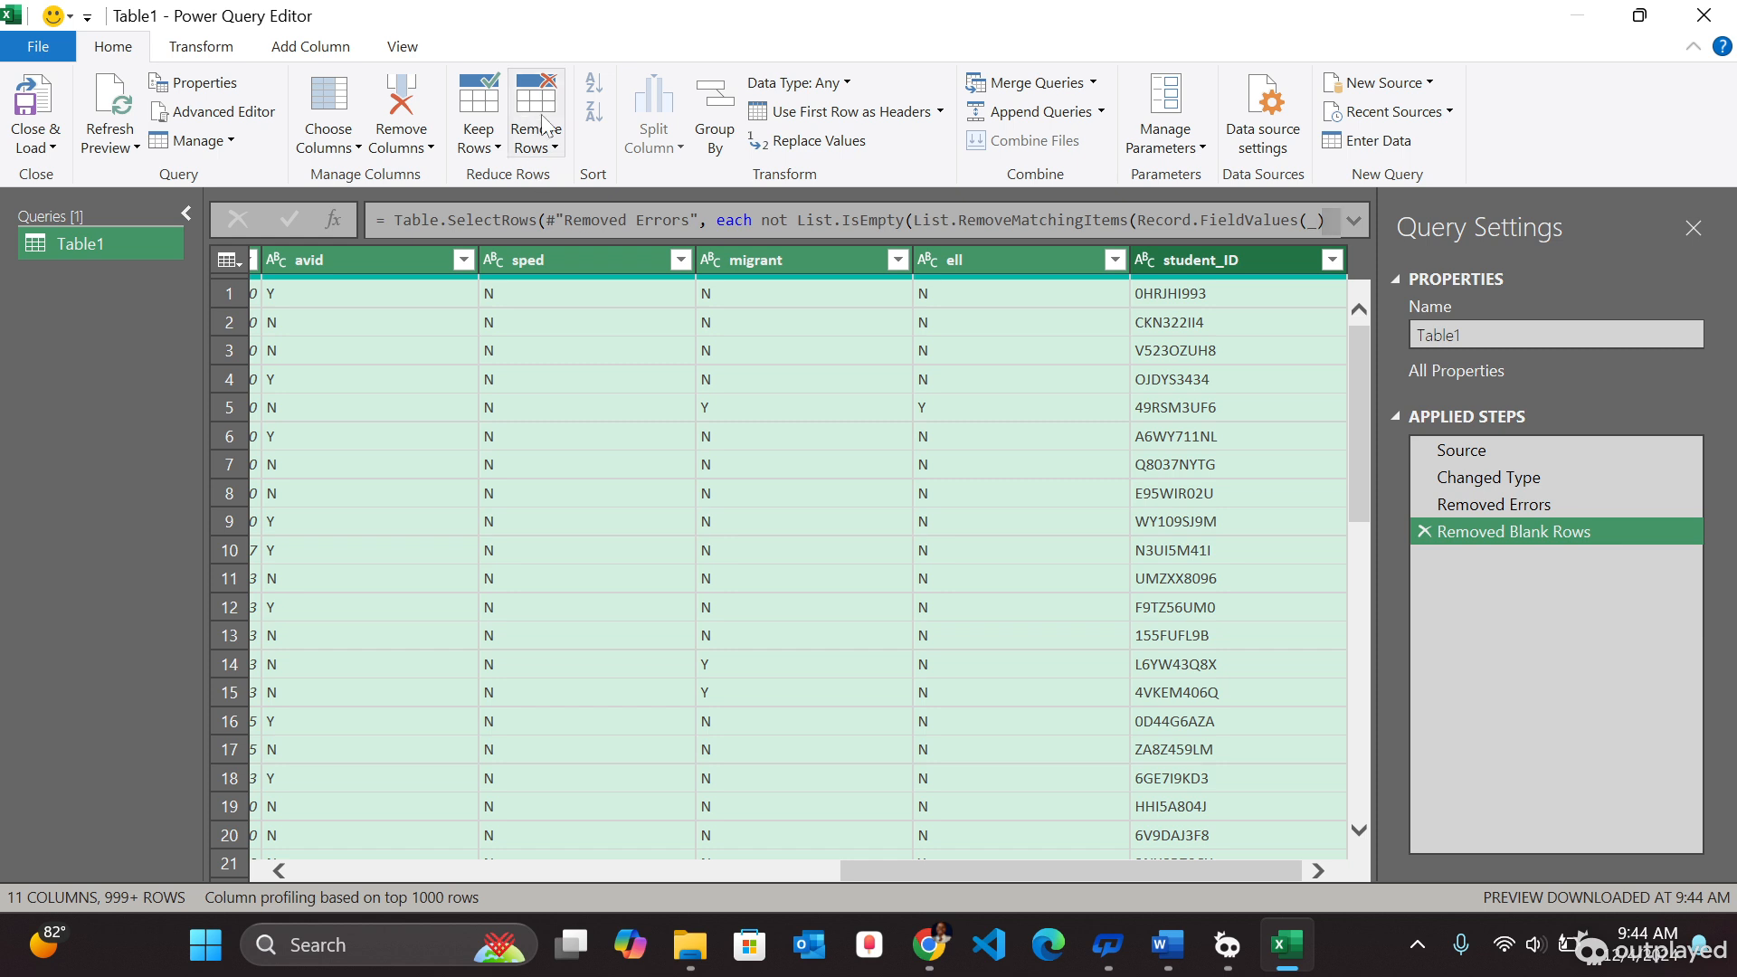
click(558, 149)
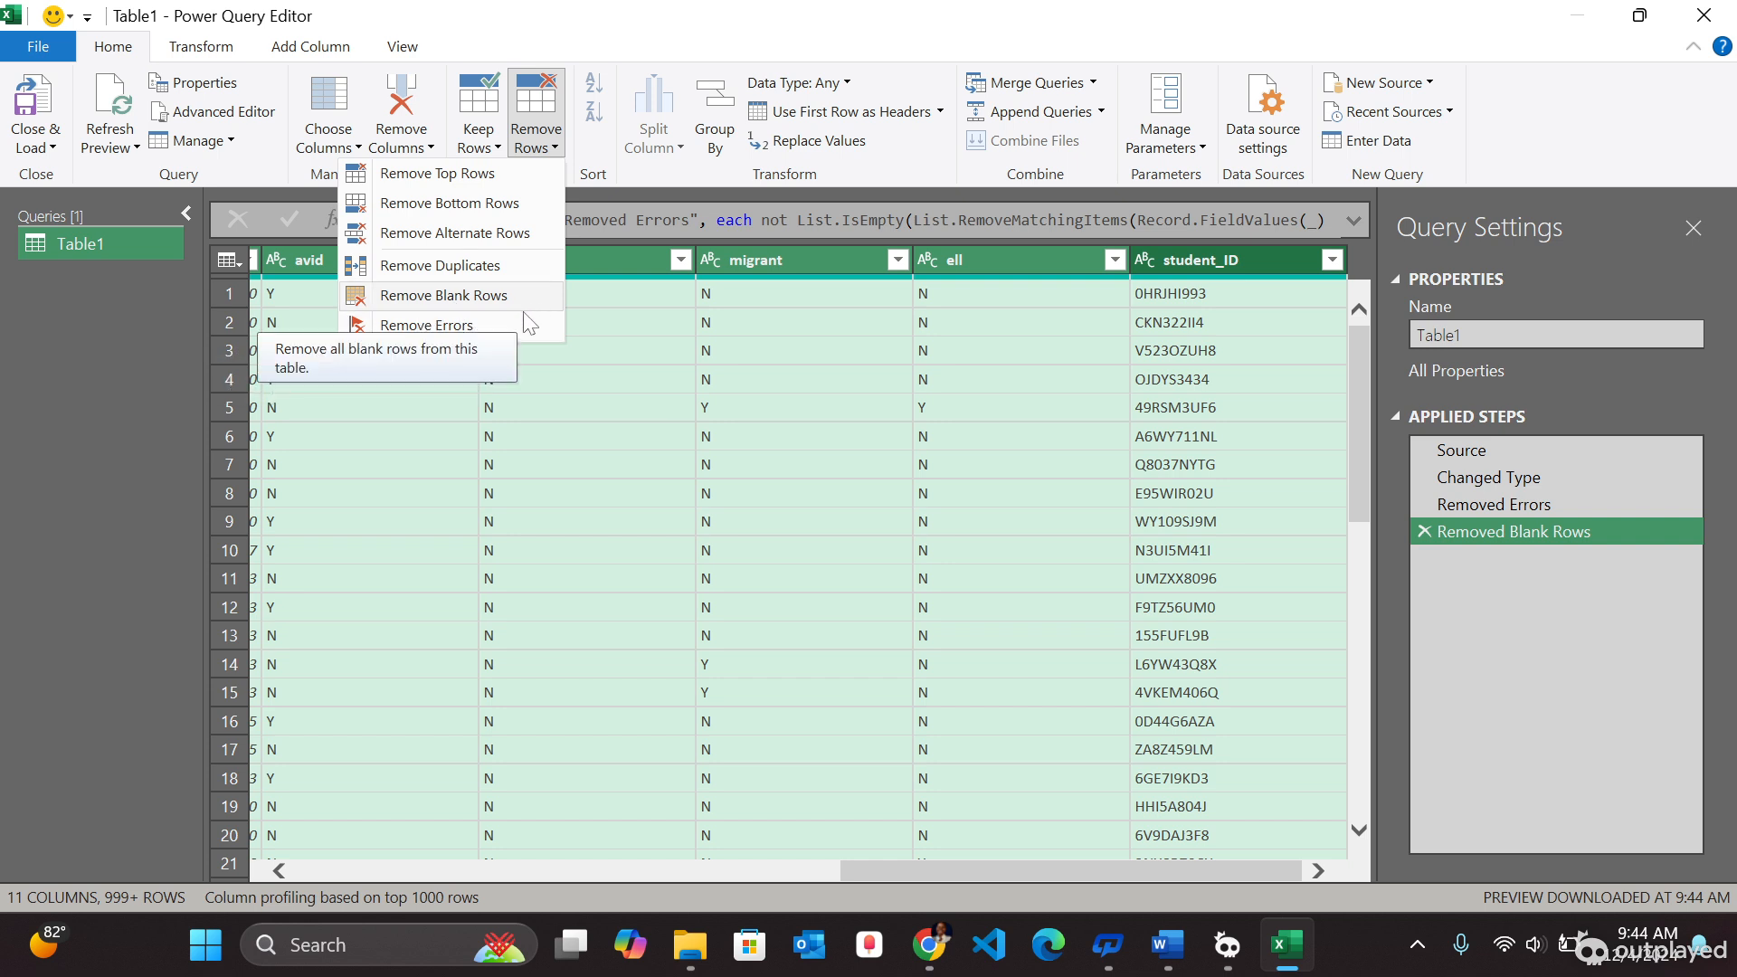
click(670, 583)
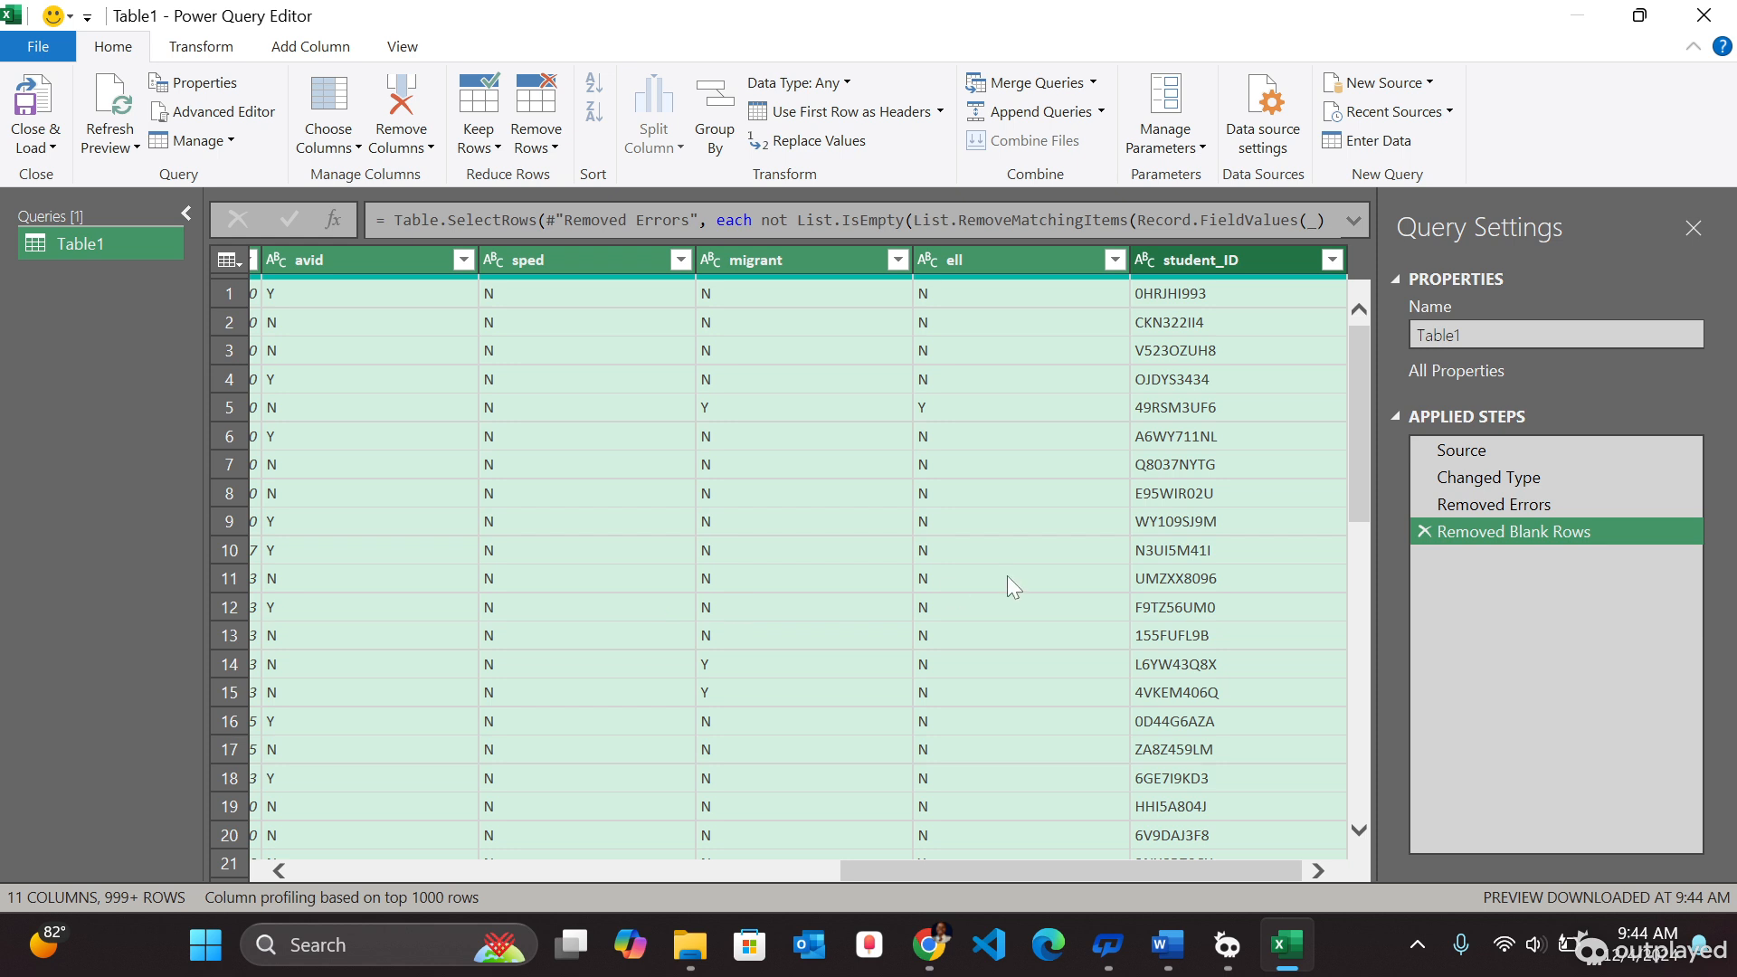
- Browse the preview rows and examine the schoolyear column's filter list and context menu
scroll(1350, 702, down, 10)
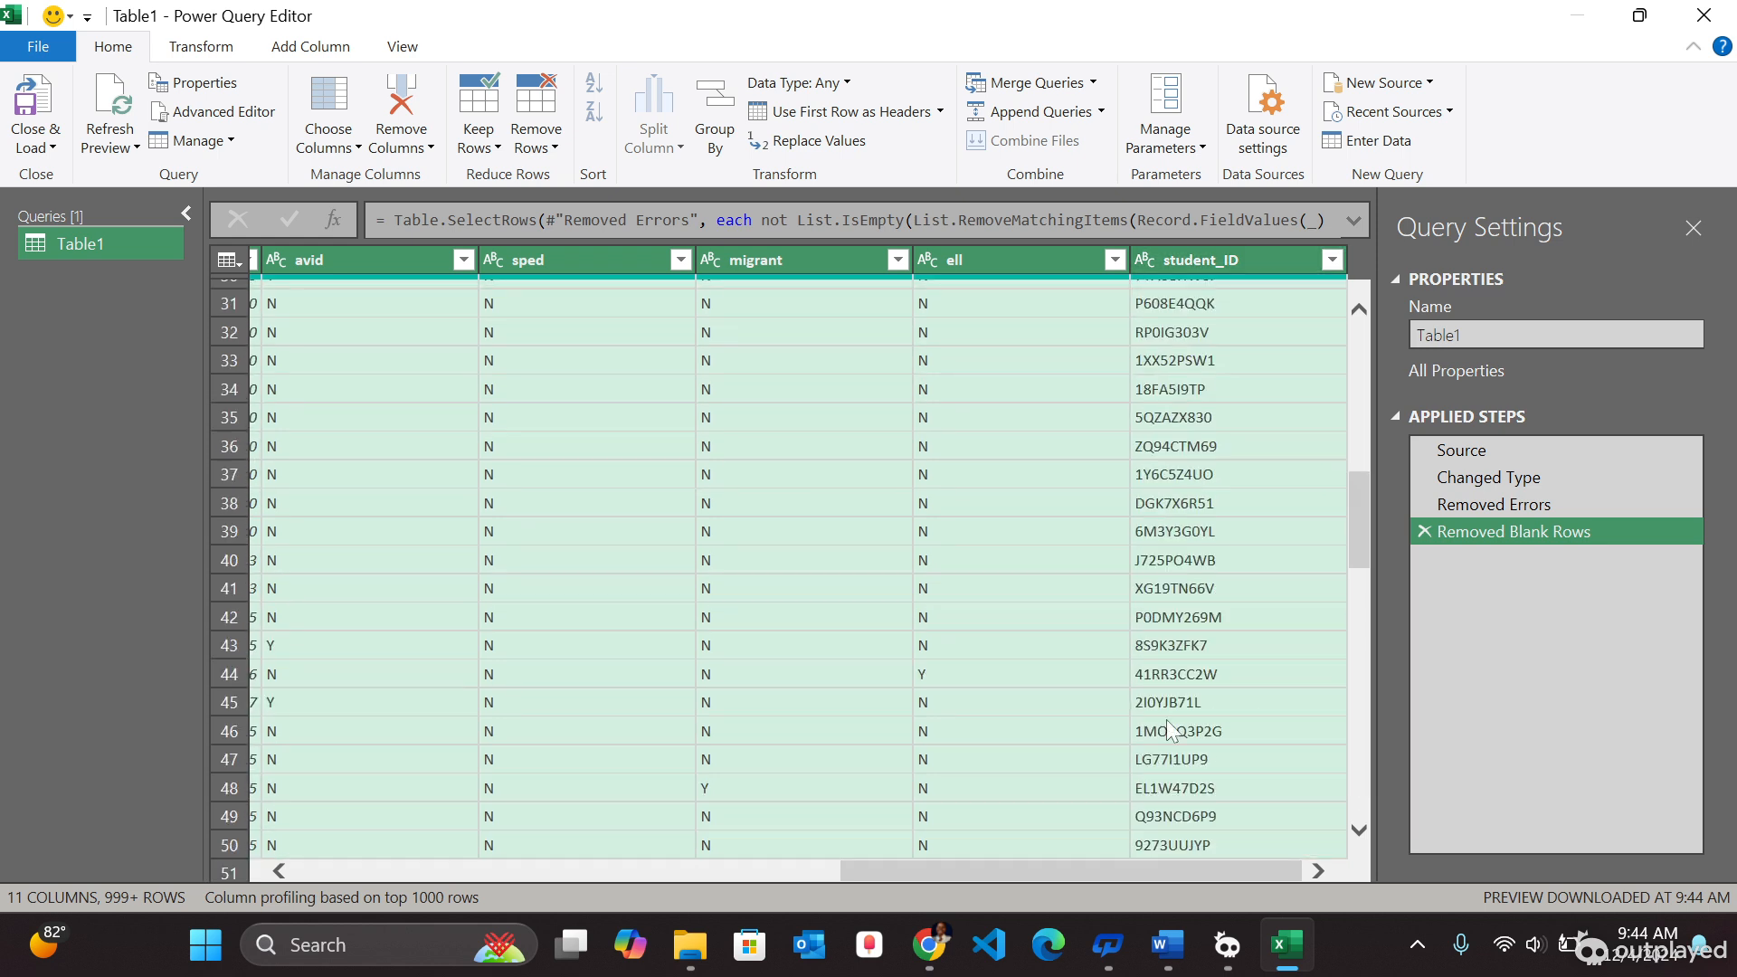
click(995, 715)
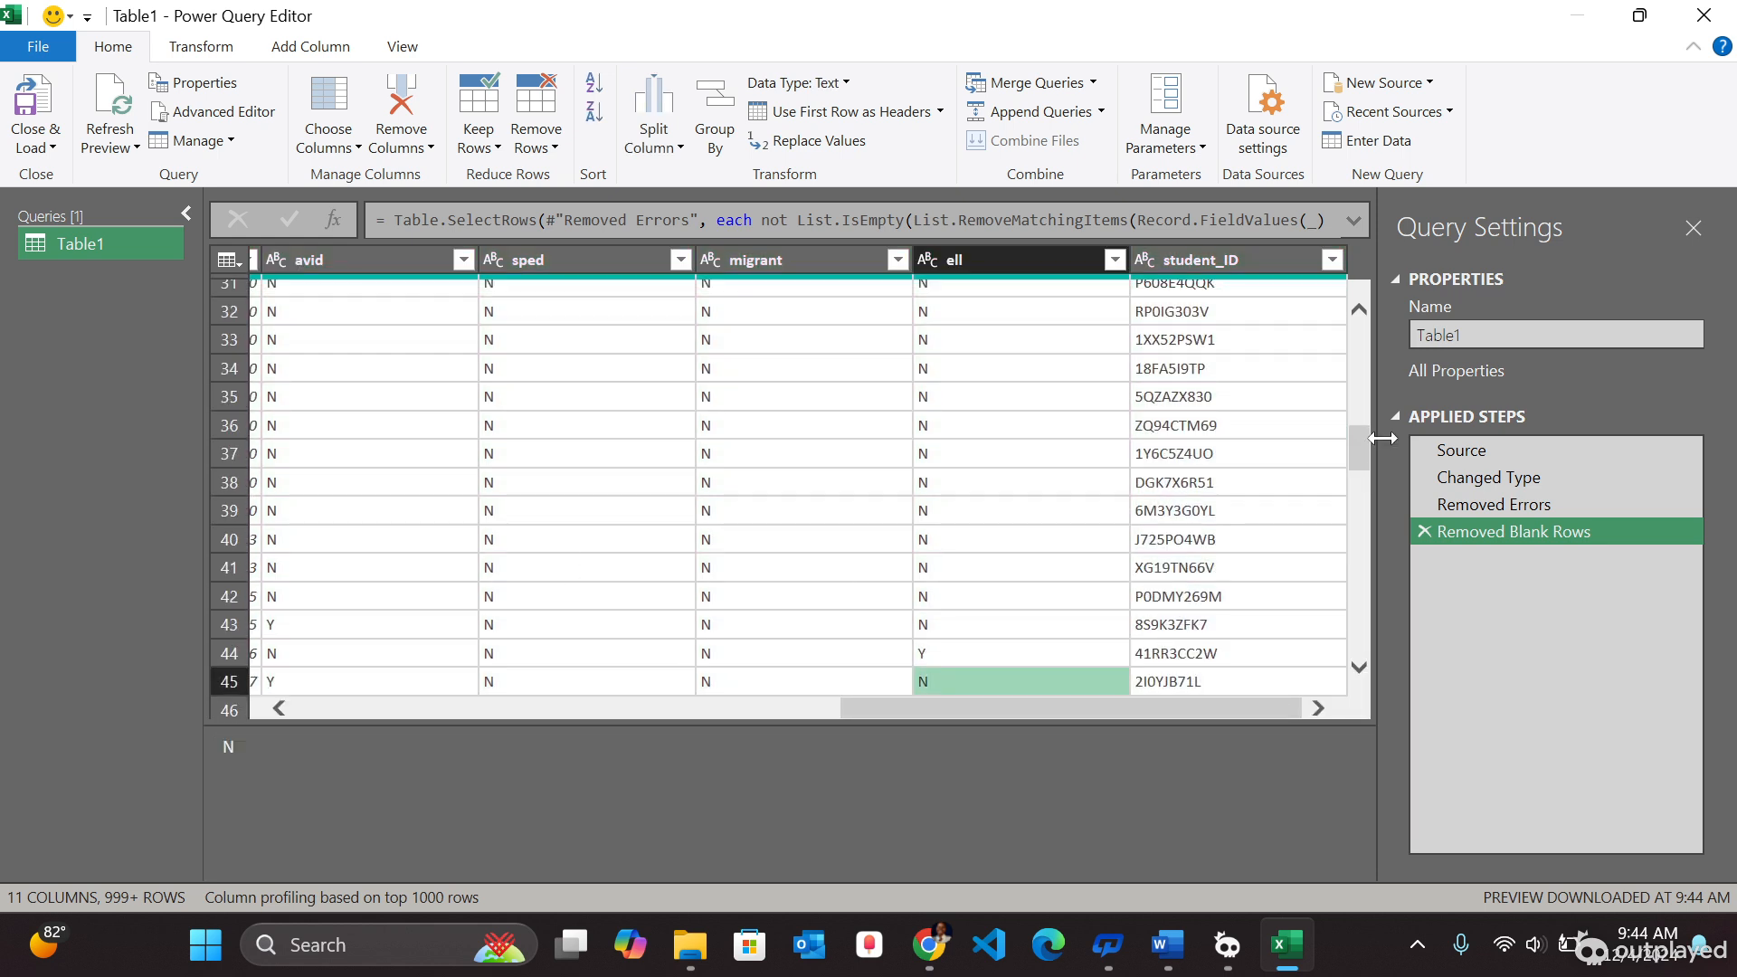
drag(1365, 438, 1365, 306)
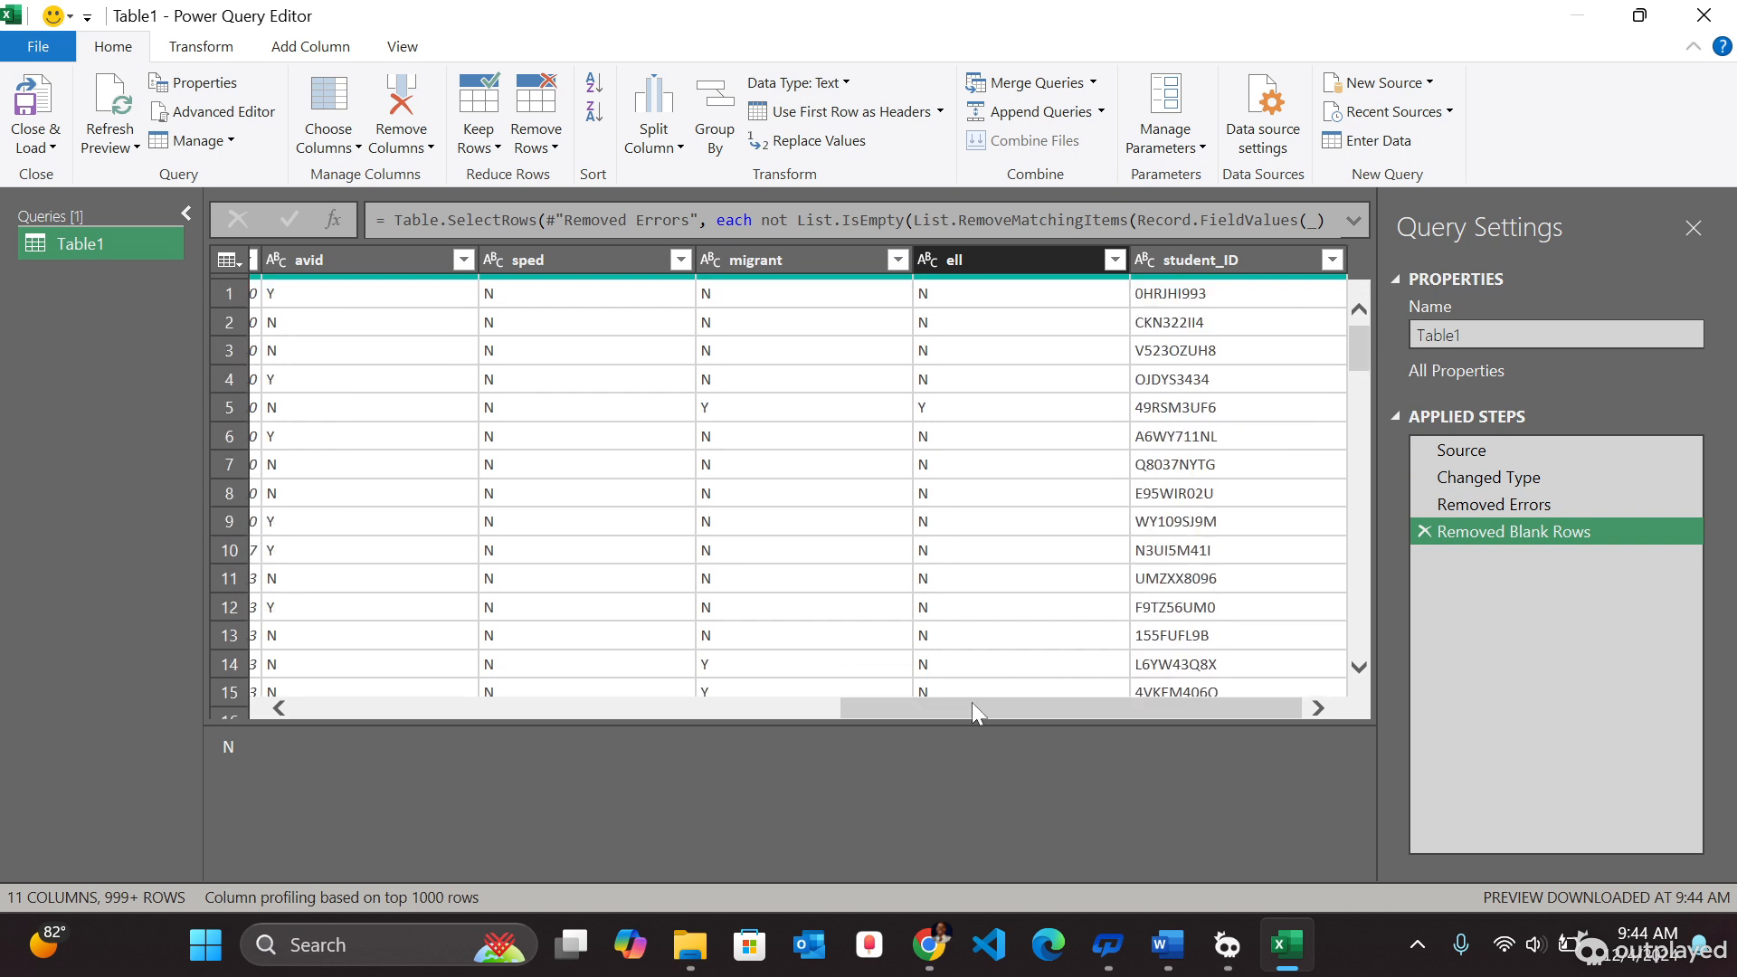
drag(964, 709, 426, 709)
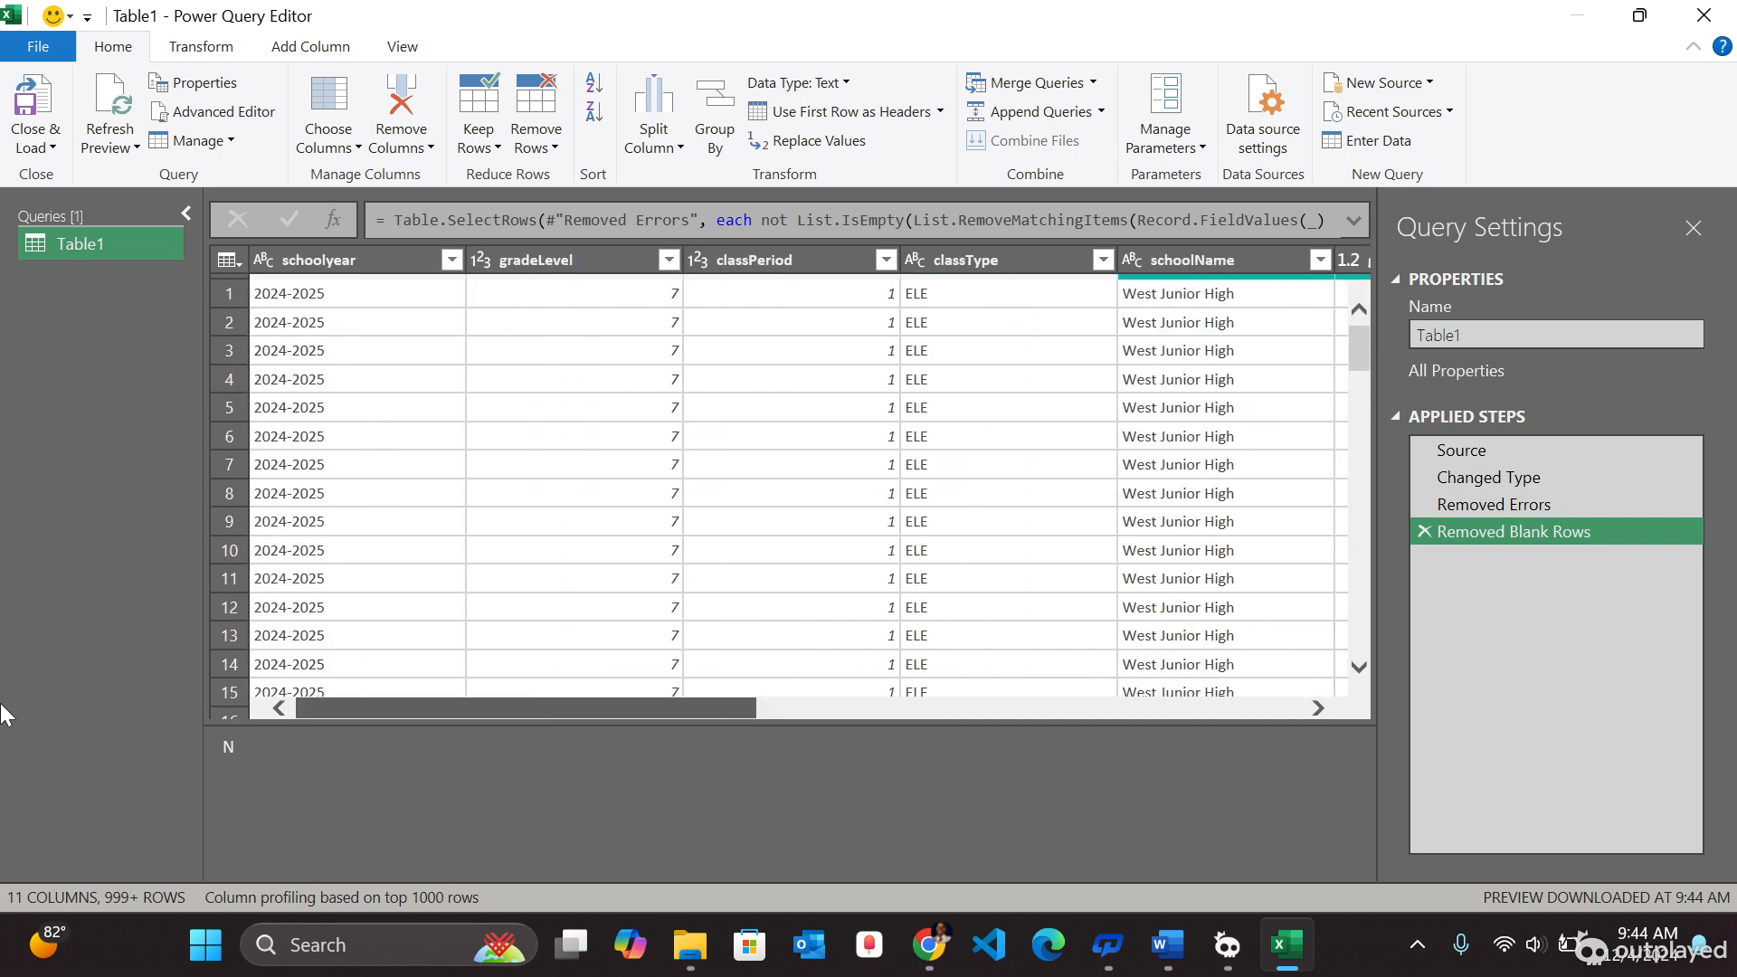
click(450, 261)
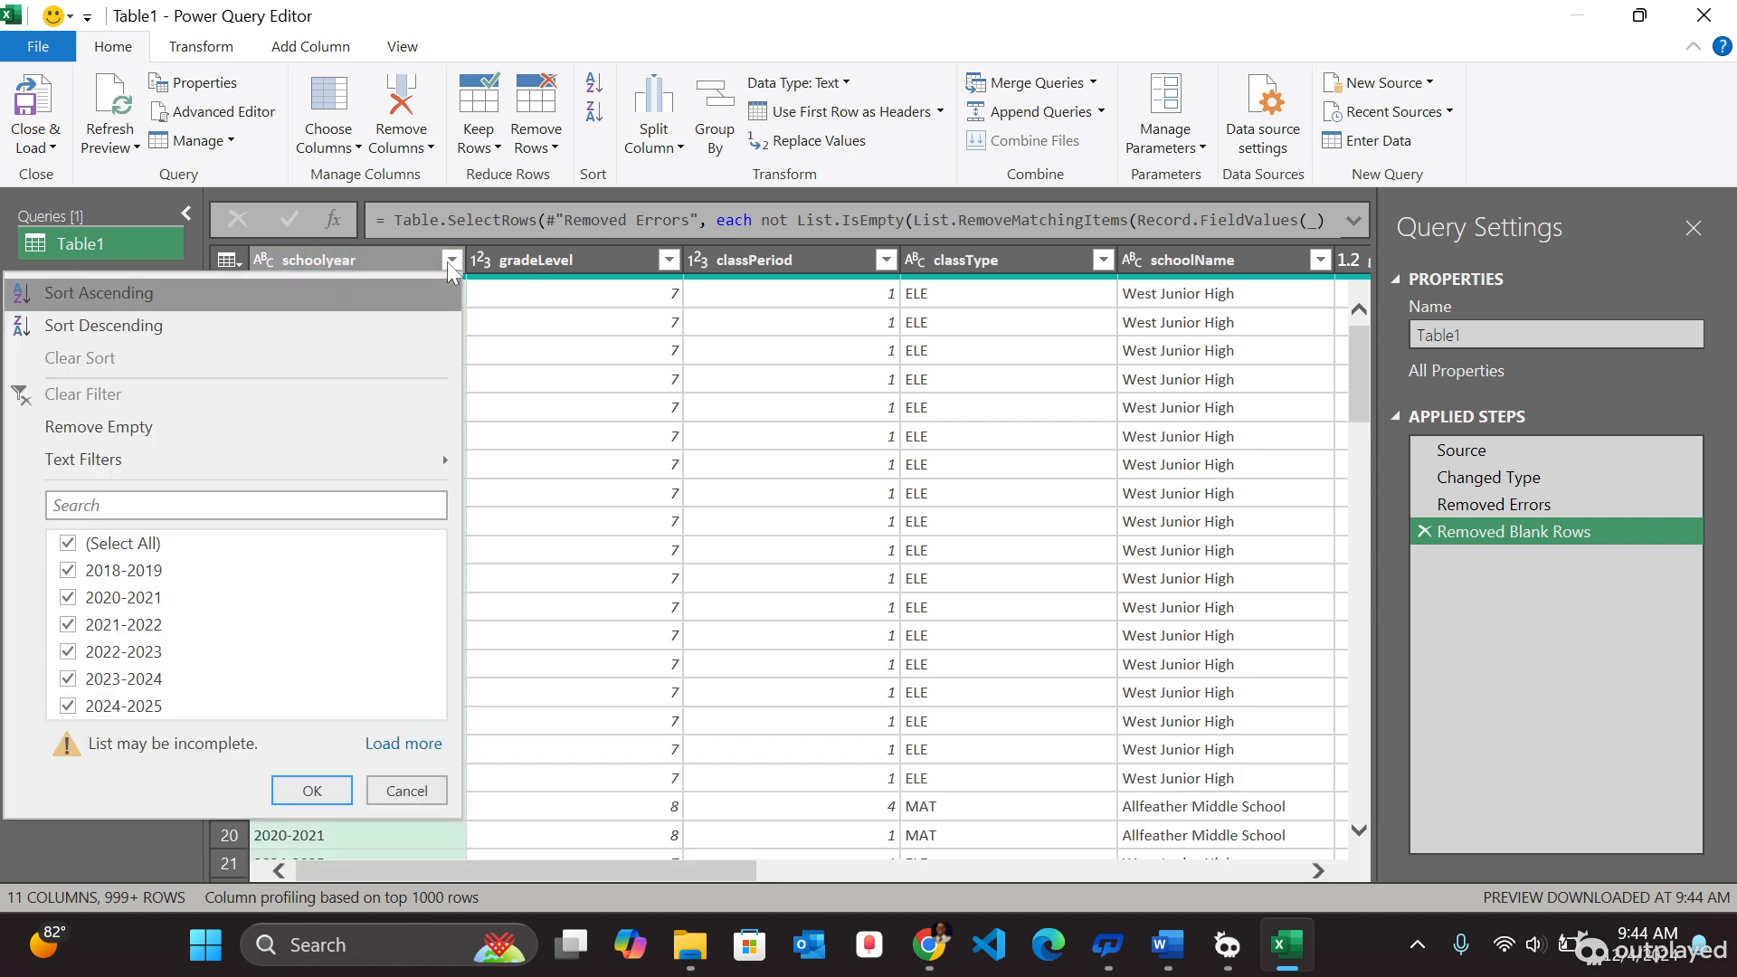
click(450, 261)
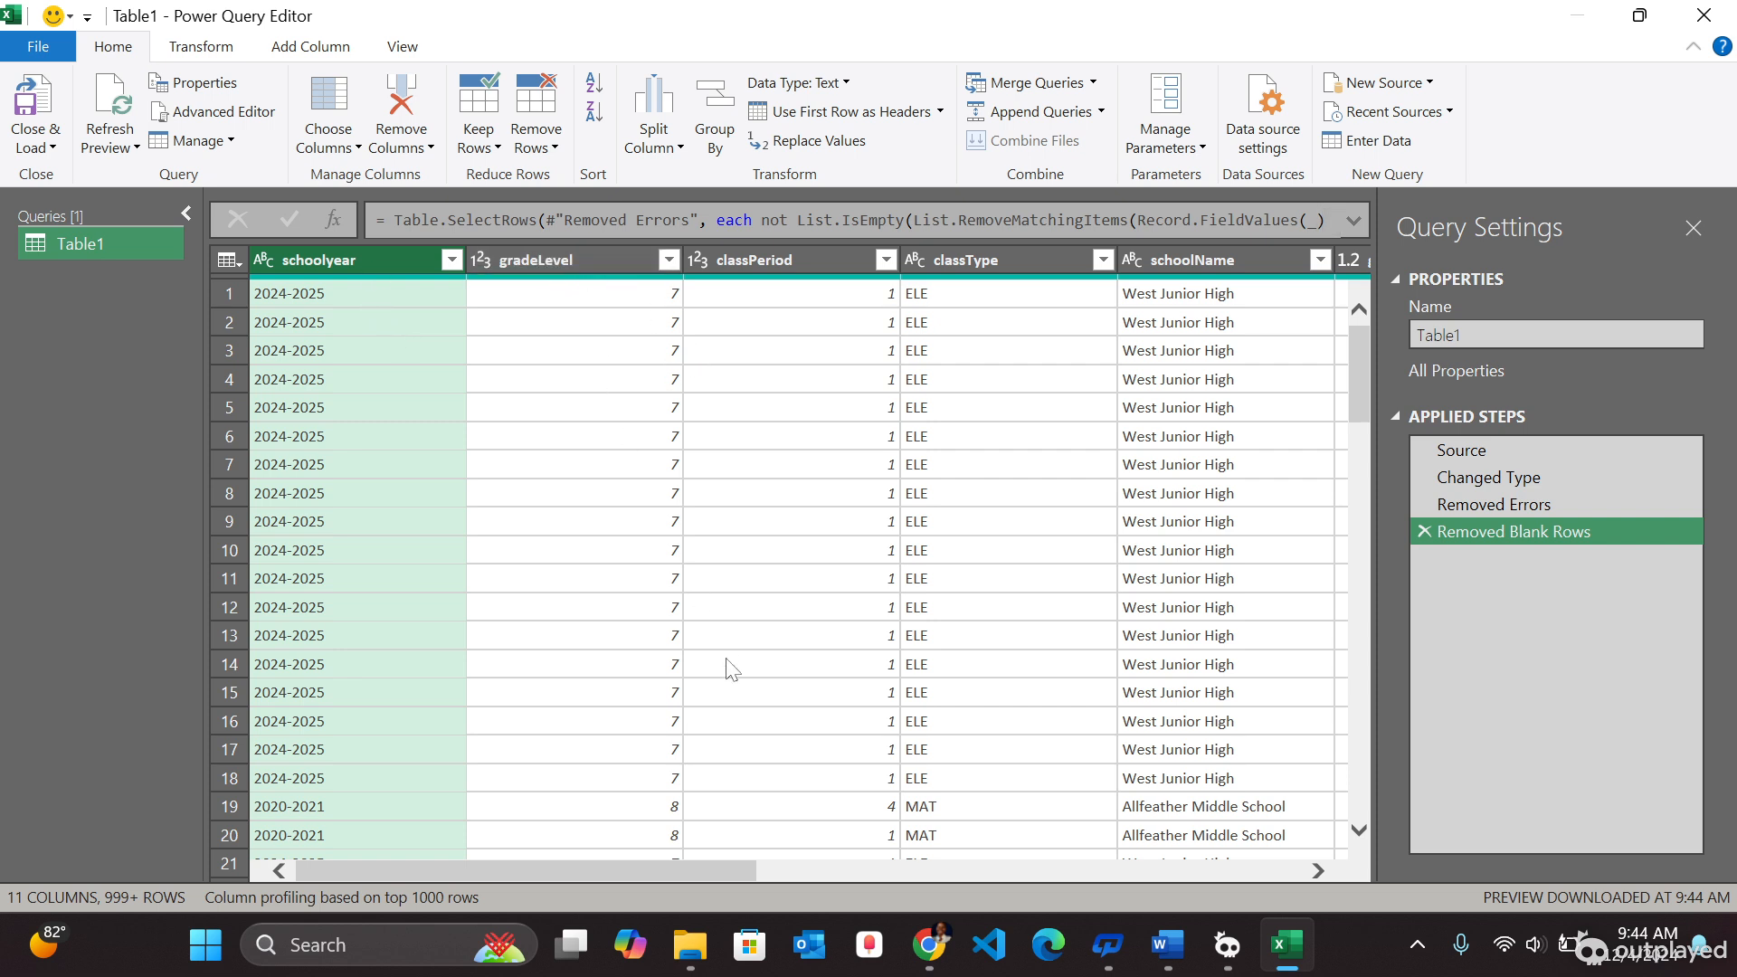
click(449, 261)
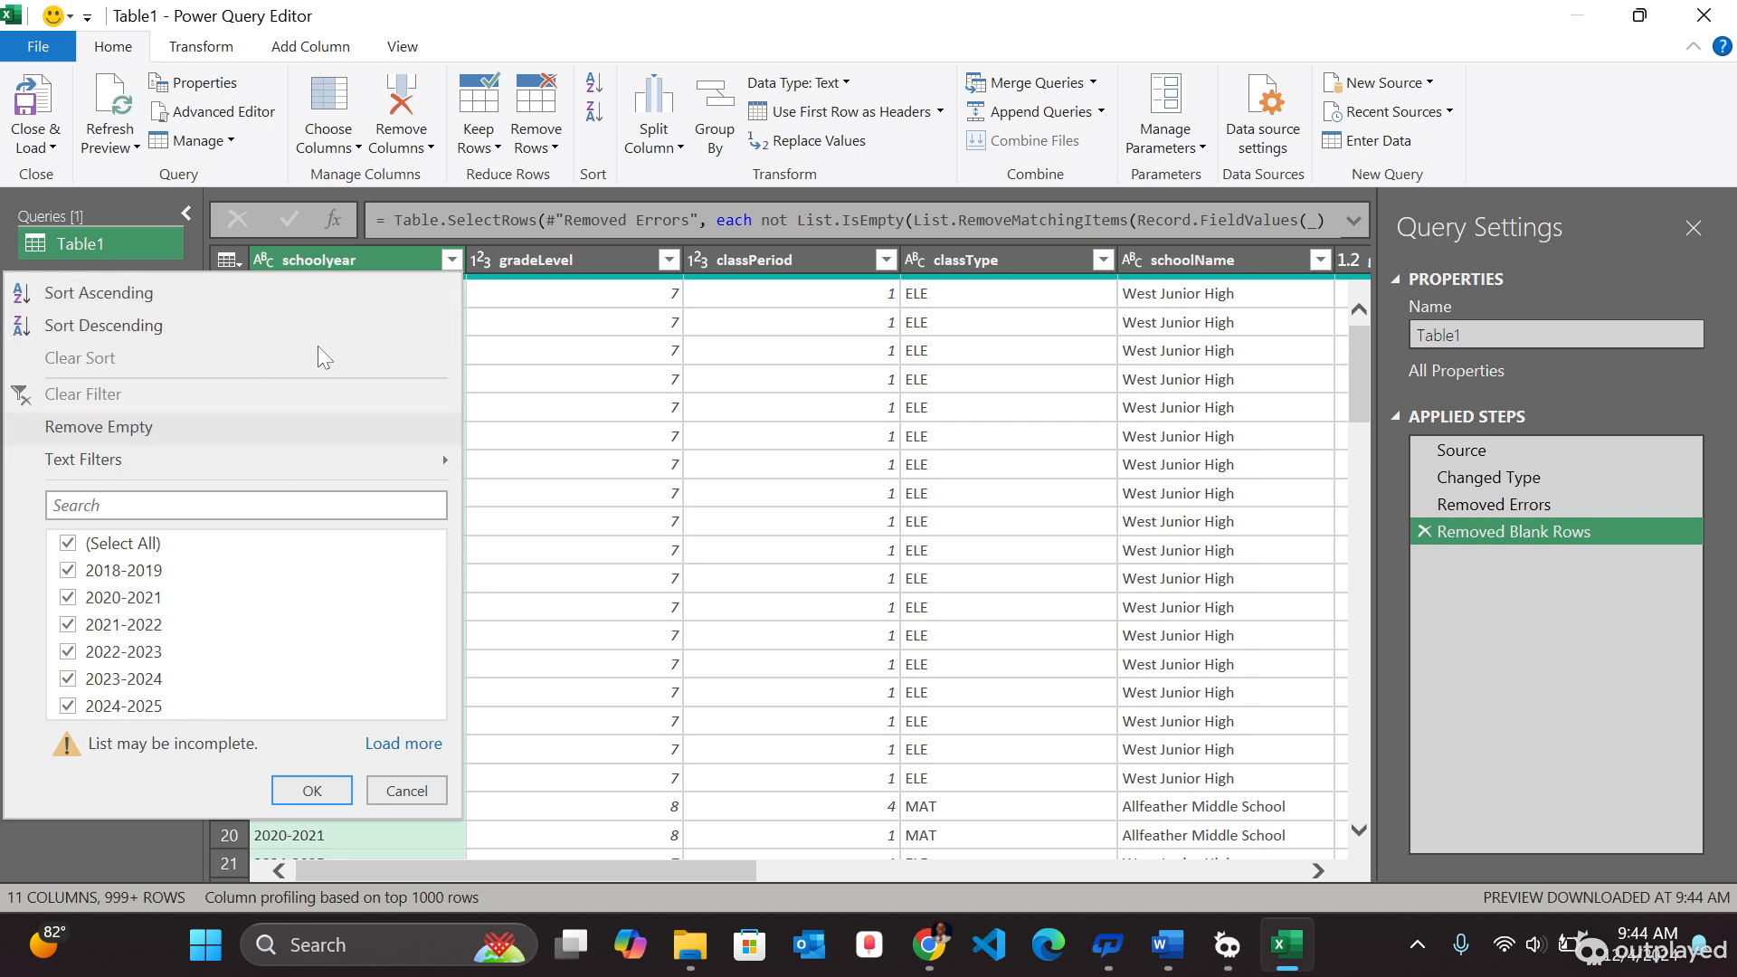
click(393, 255)
right_click(393, 257)
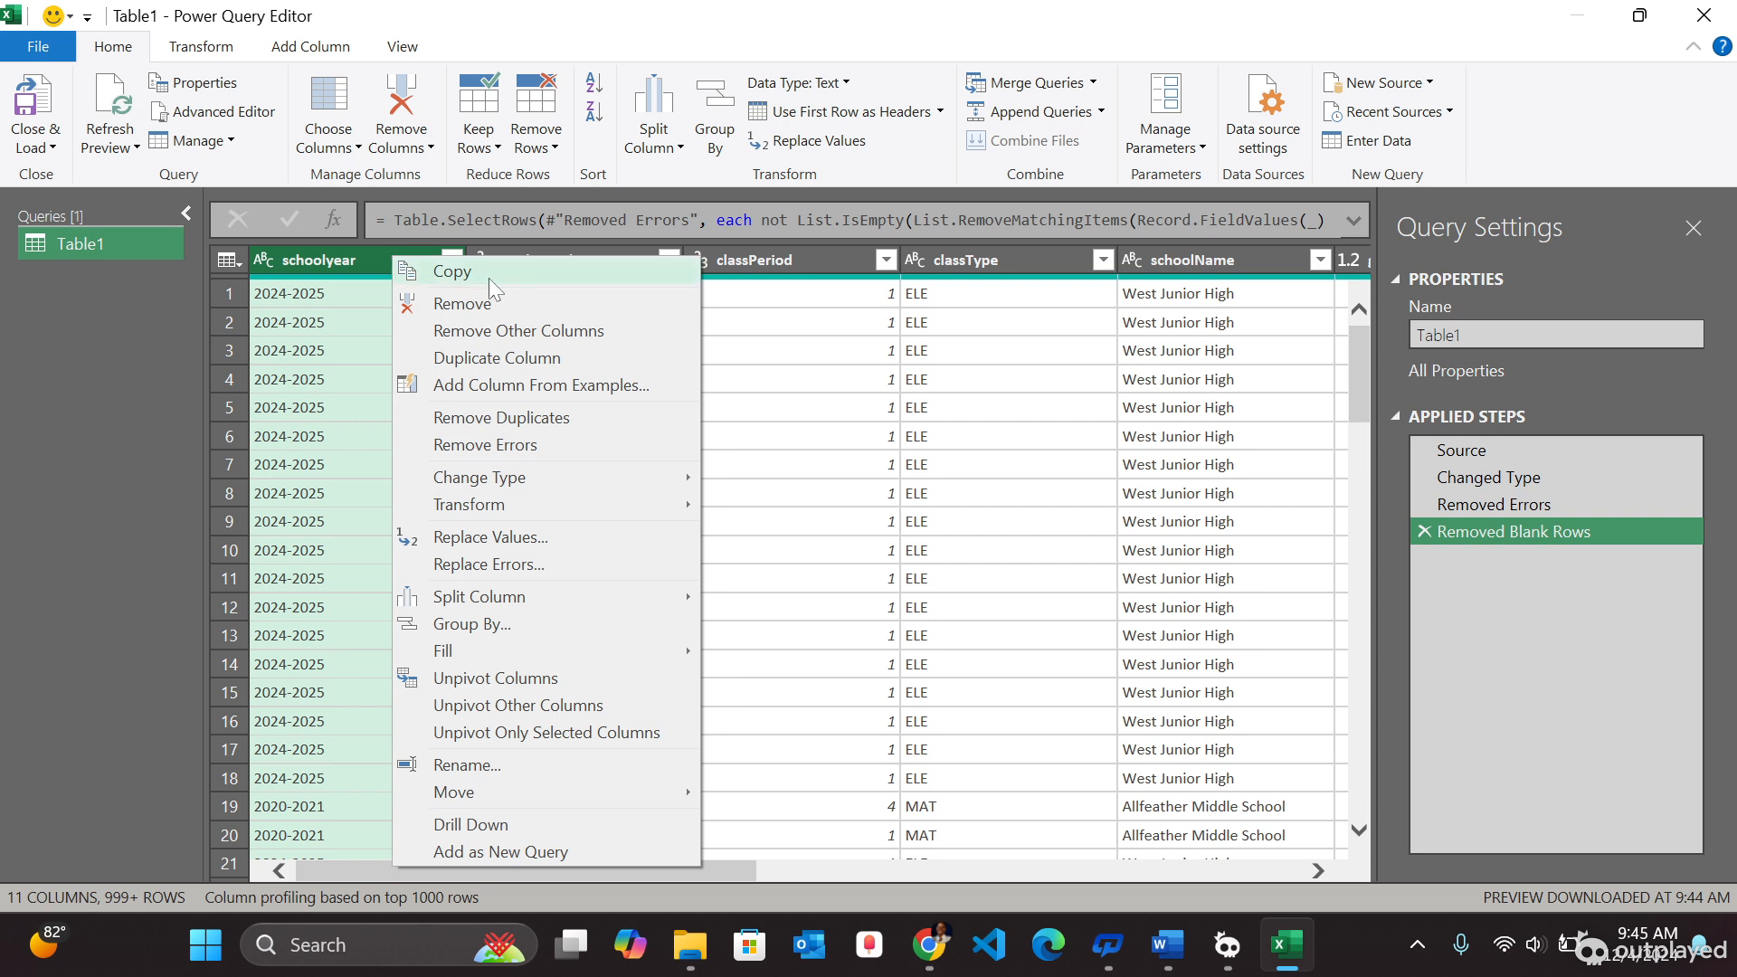
click(338, 263)
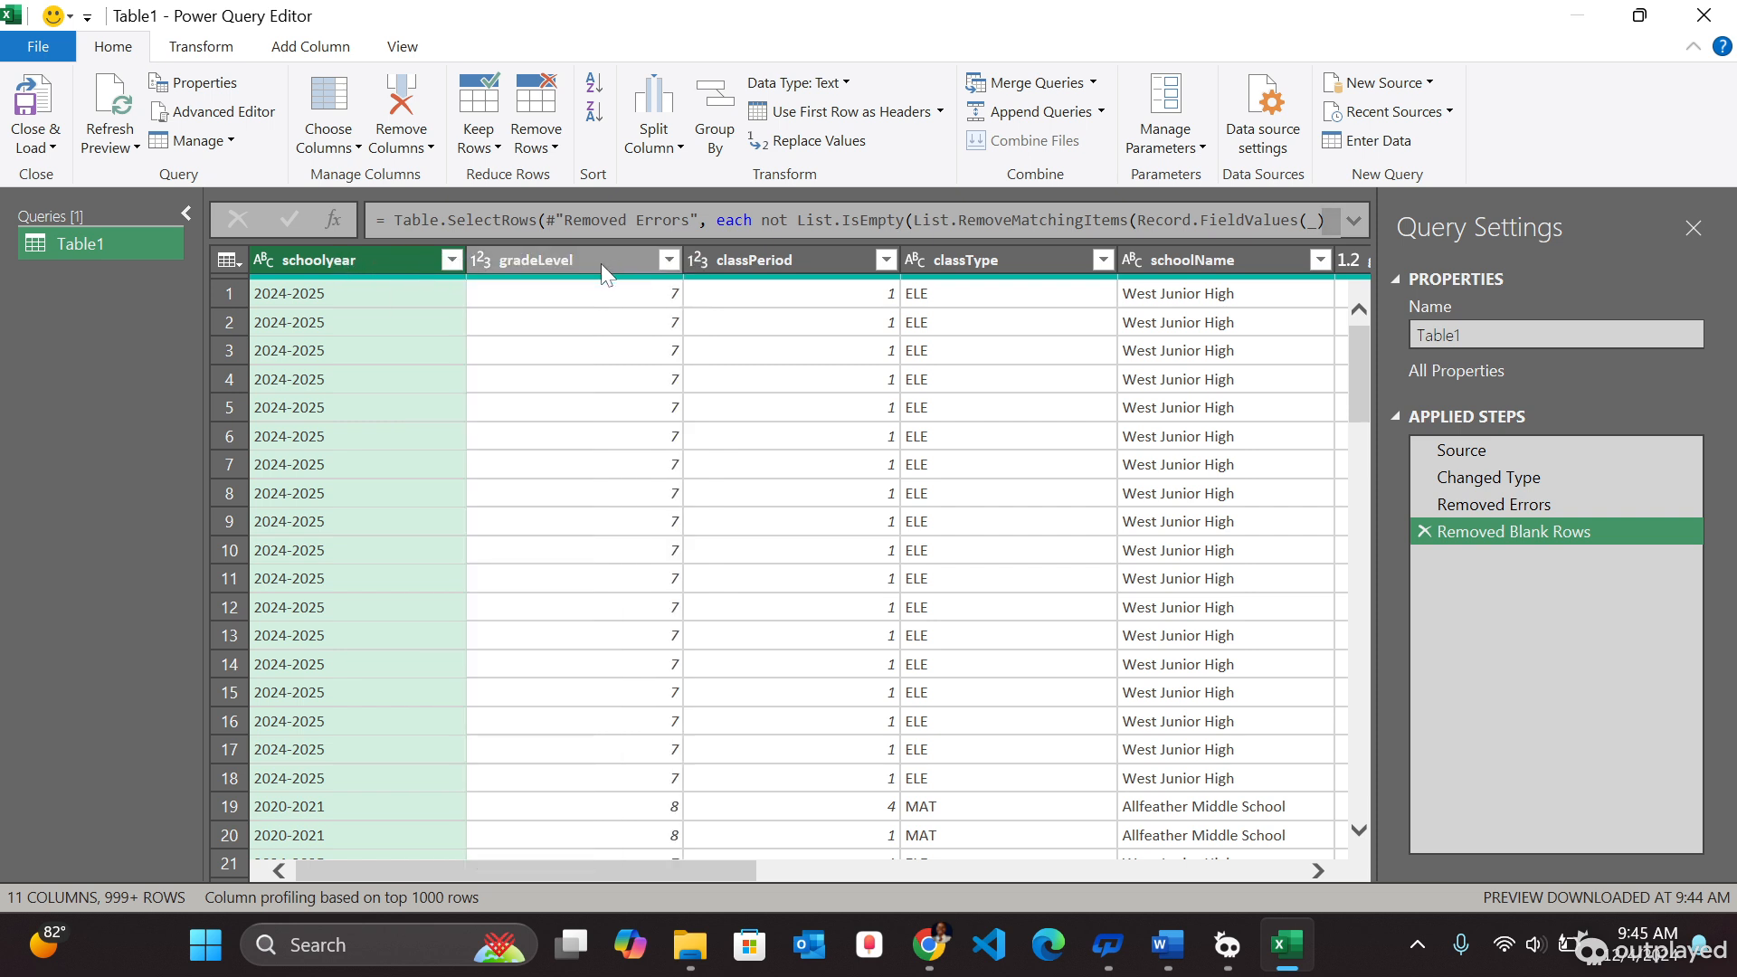
- Review the column headers across the whole query preview
click(564, 261)
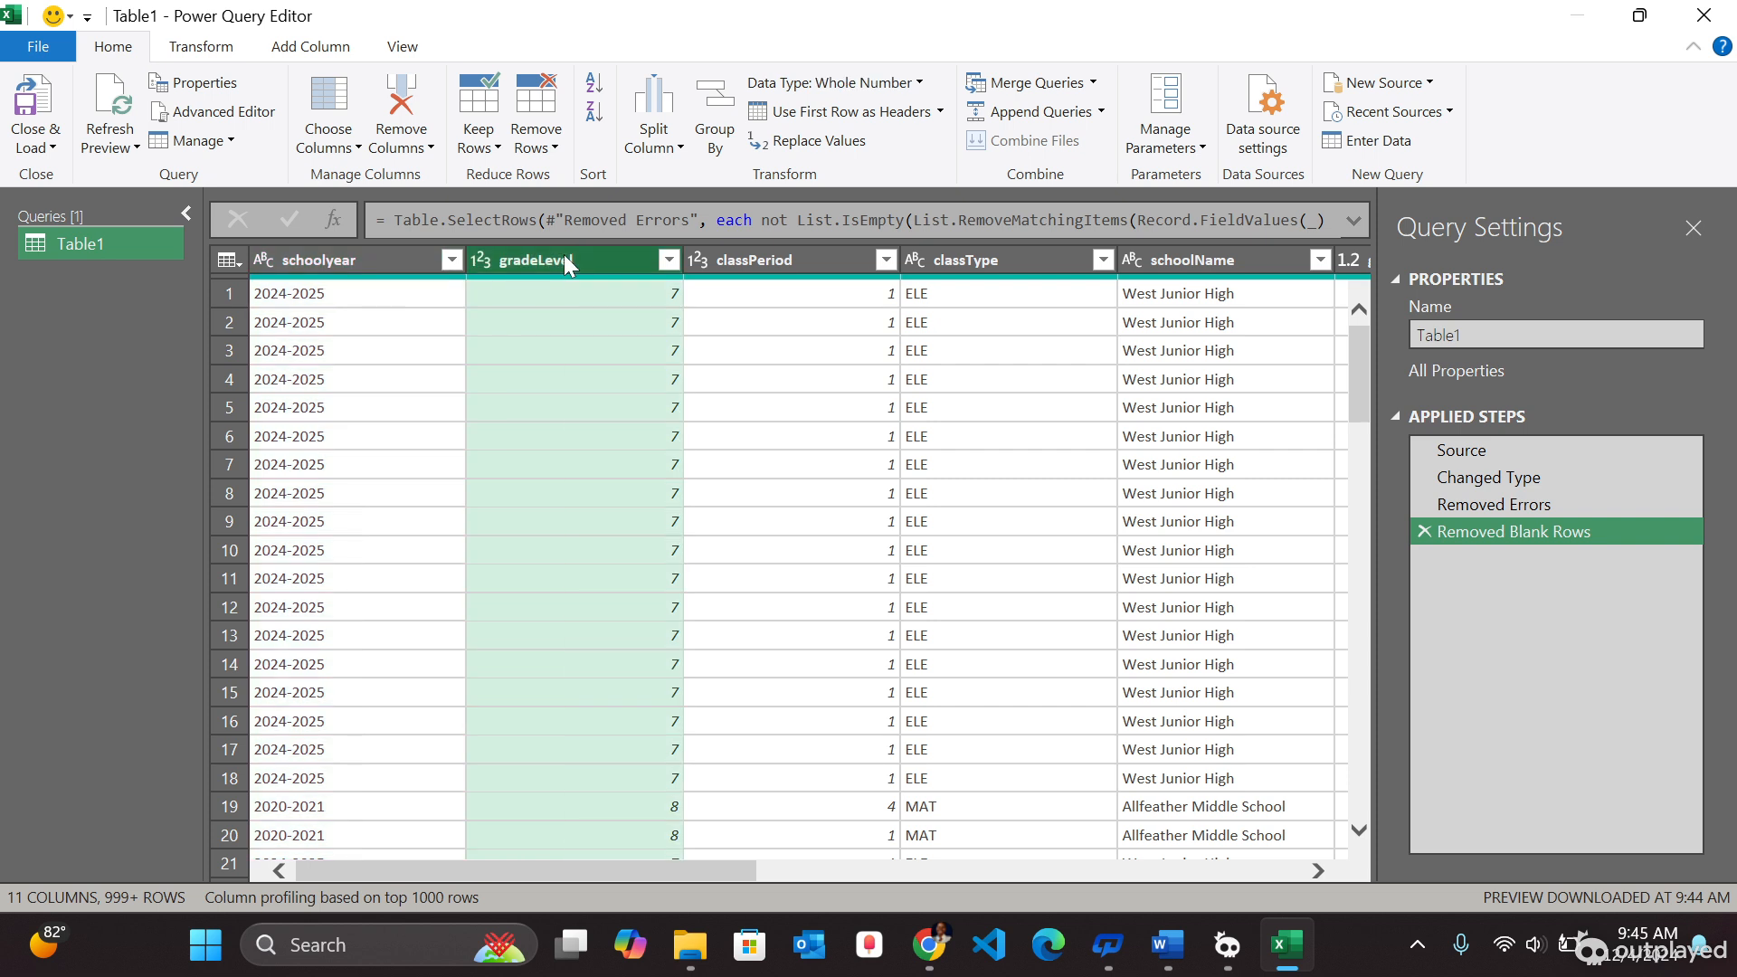
click(827, 257)
click(957, 264)
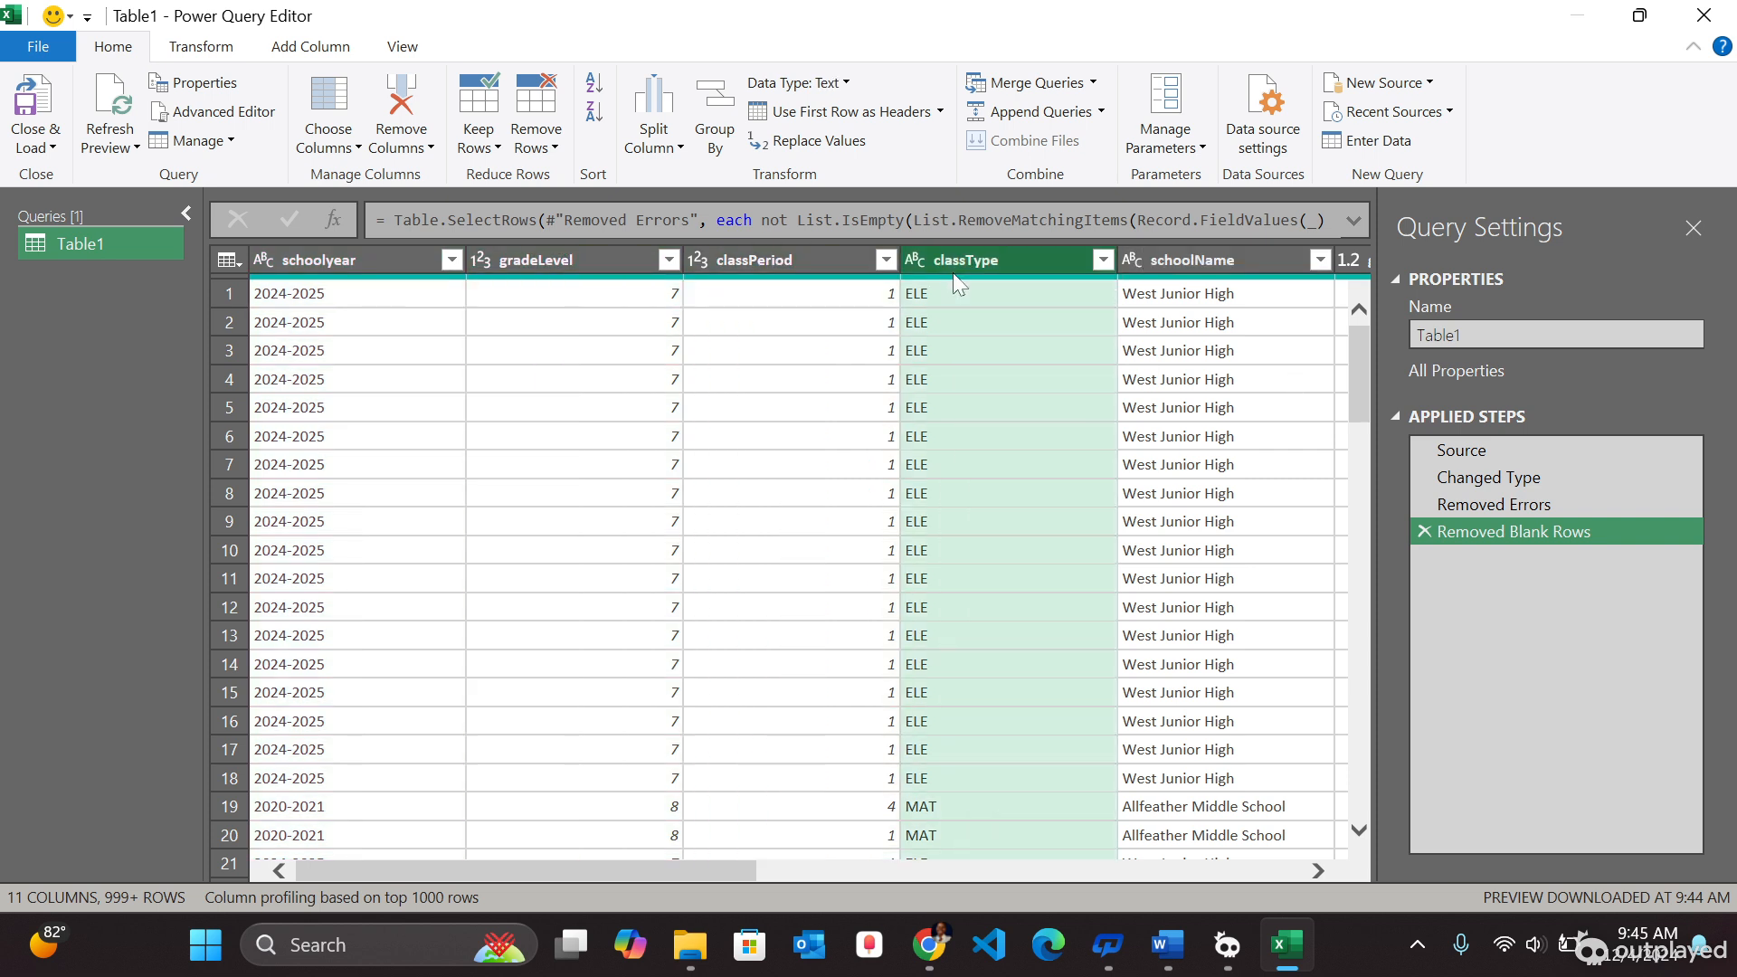
click(1194, 266)
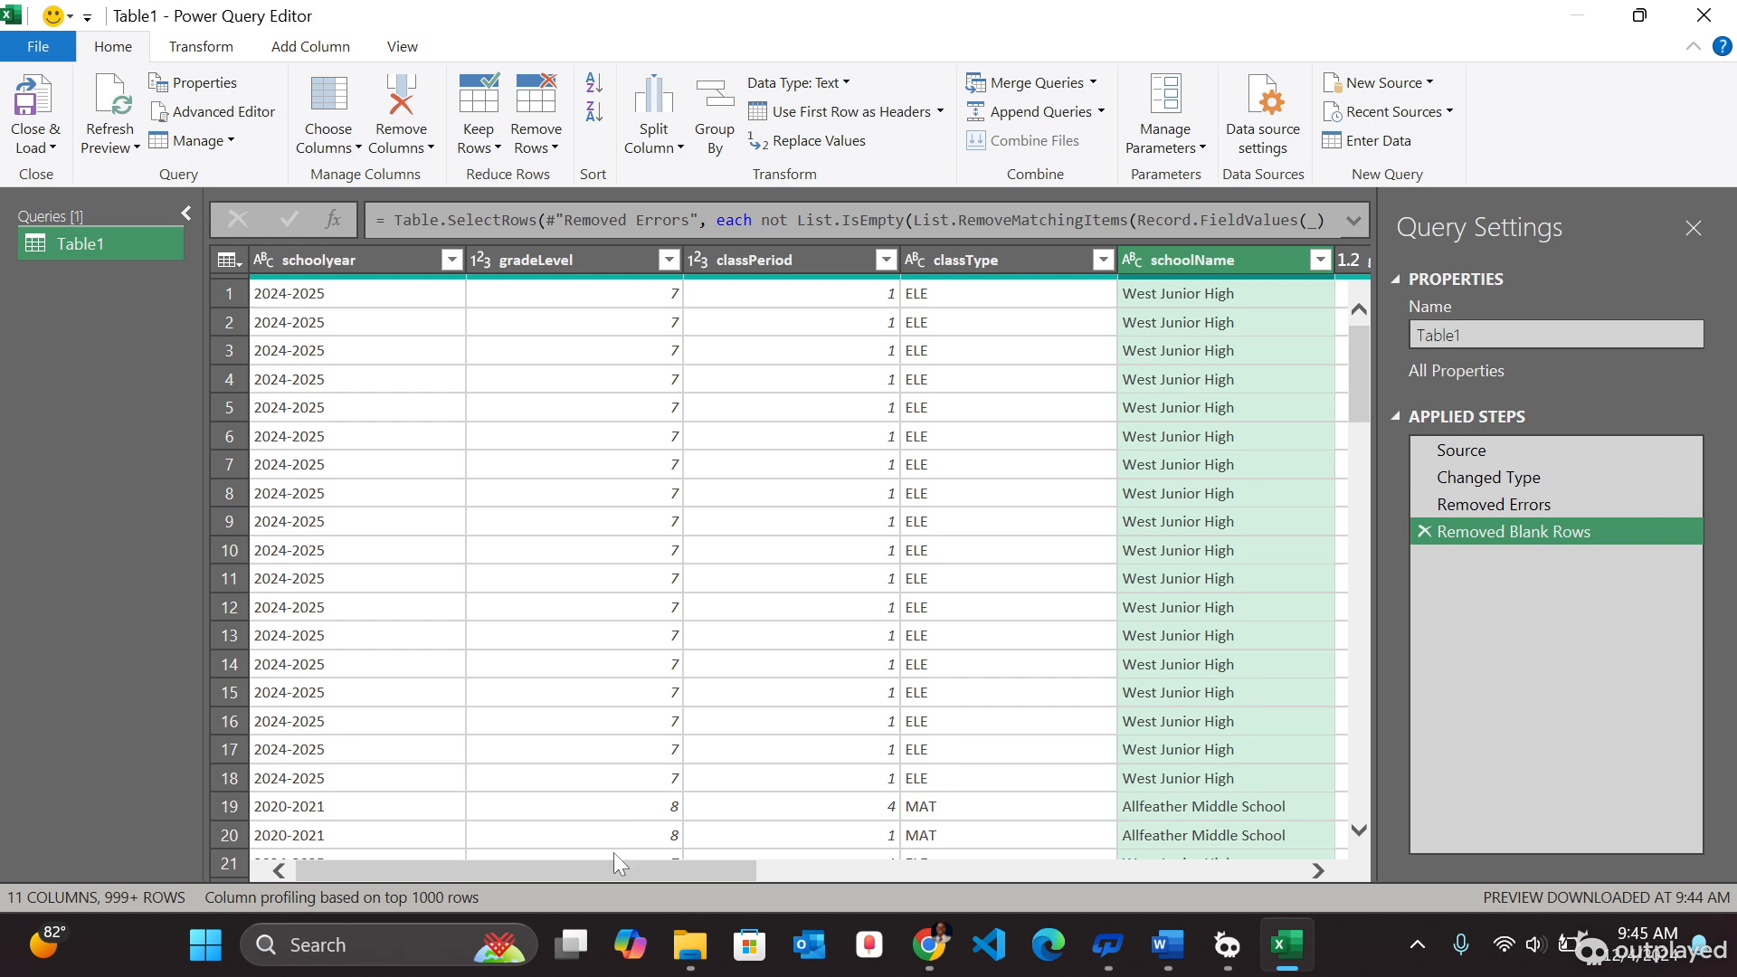
drag(604, 867, 1261, 855)
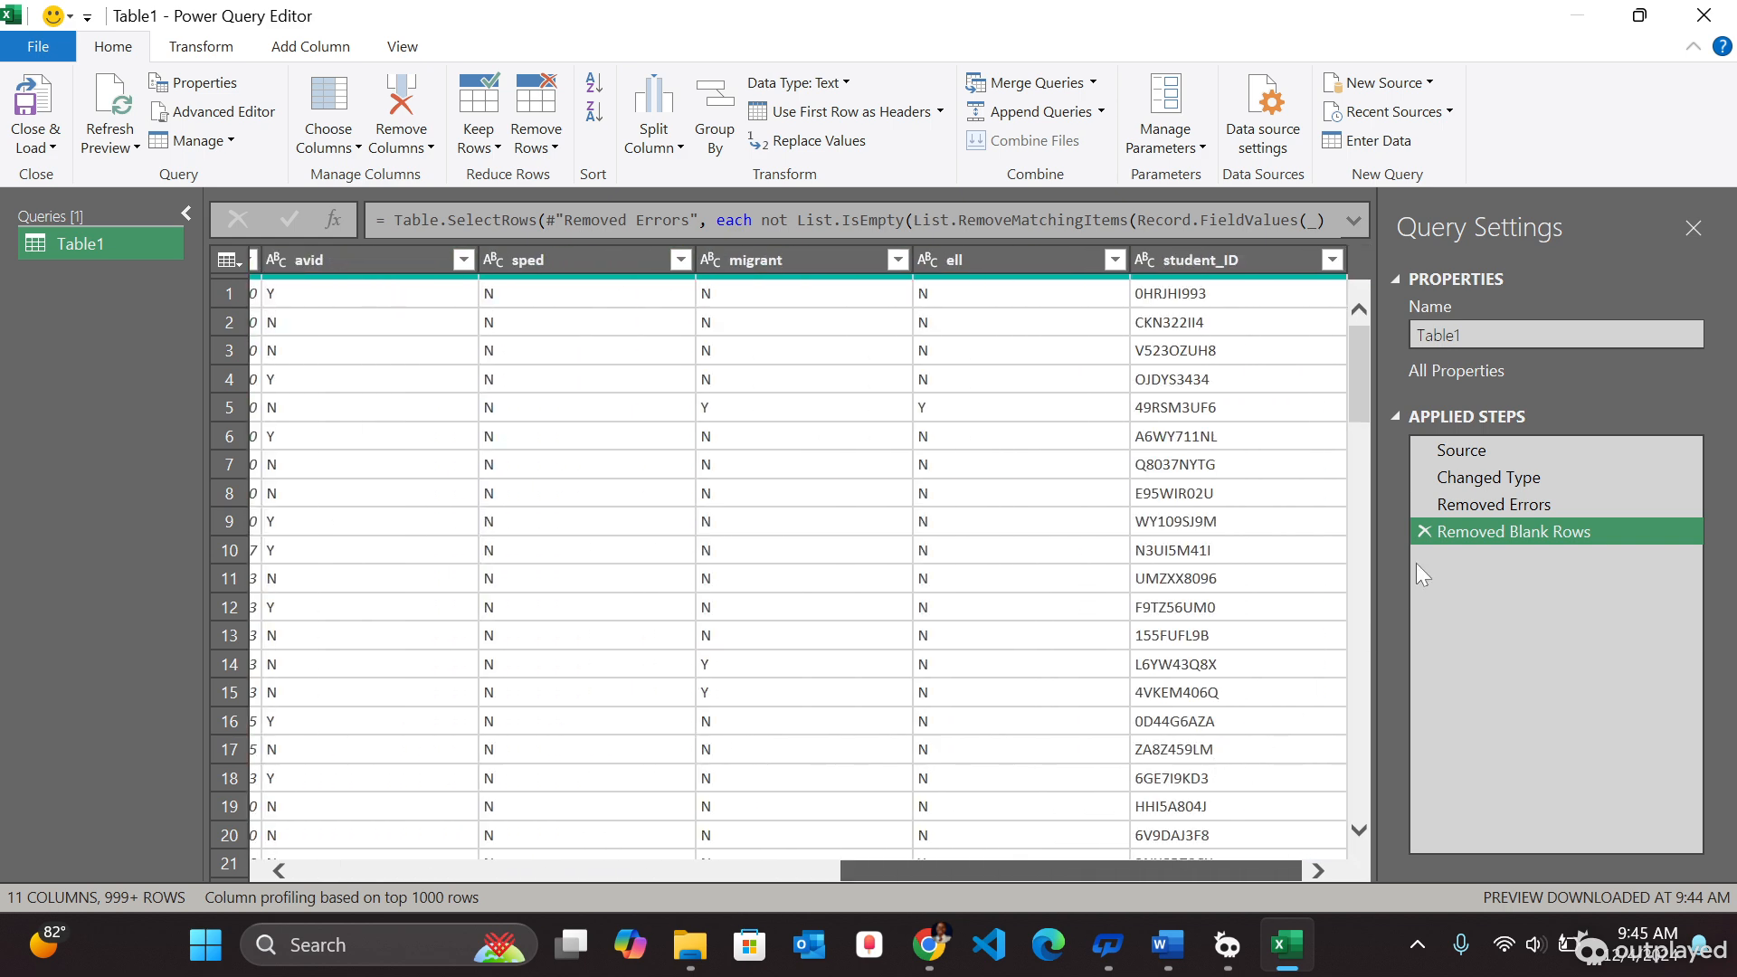
drag(1361, 655, 4, 711)
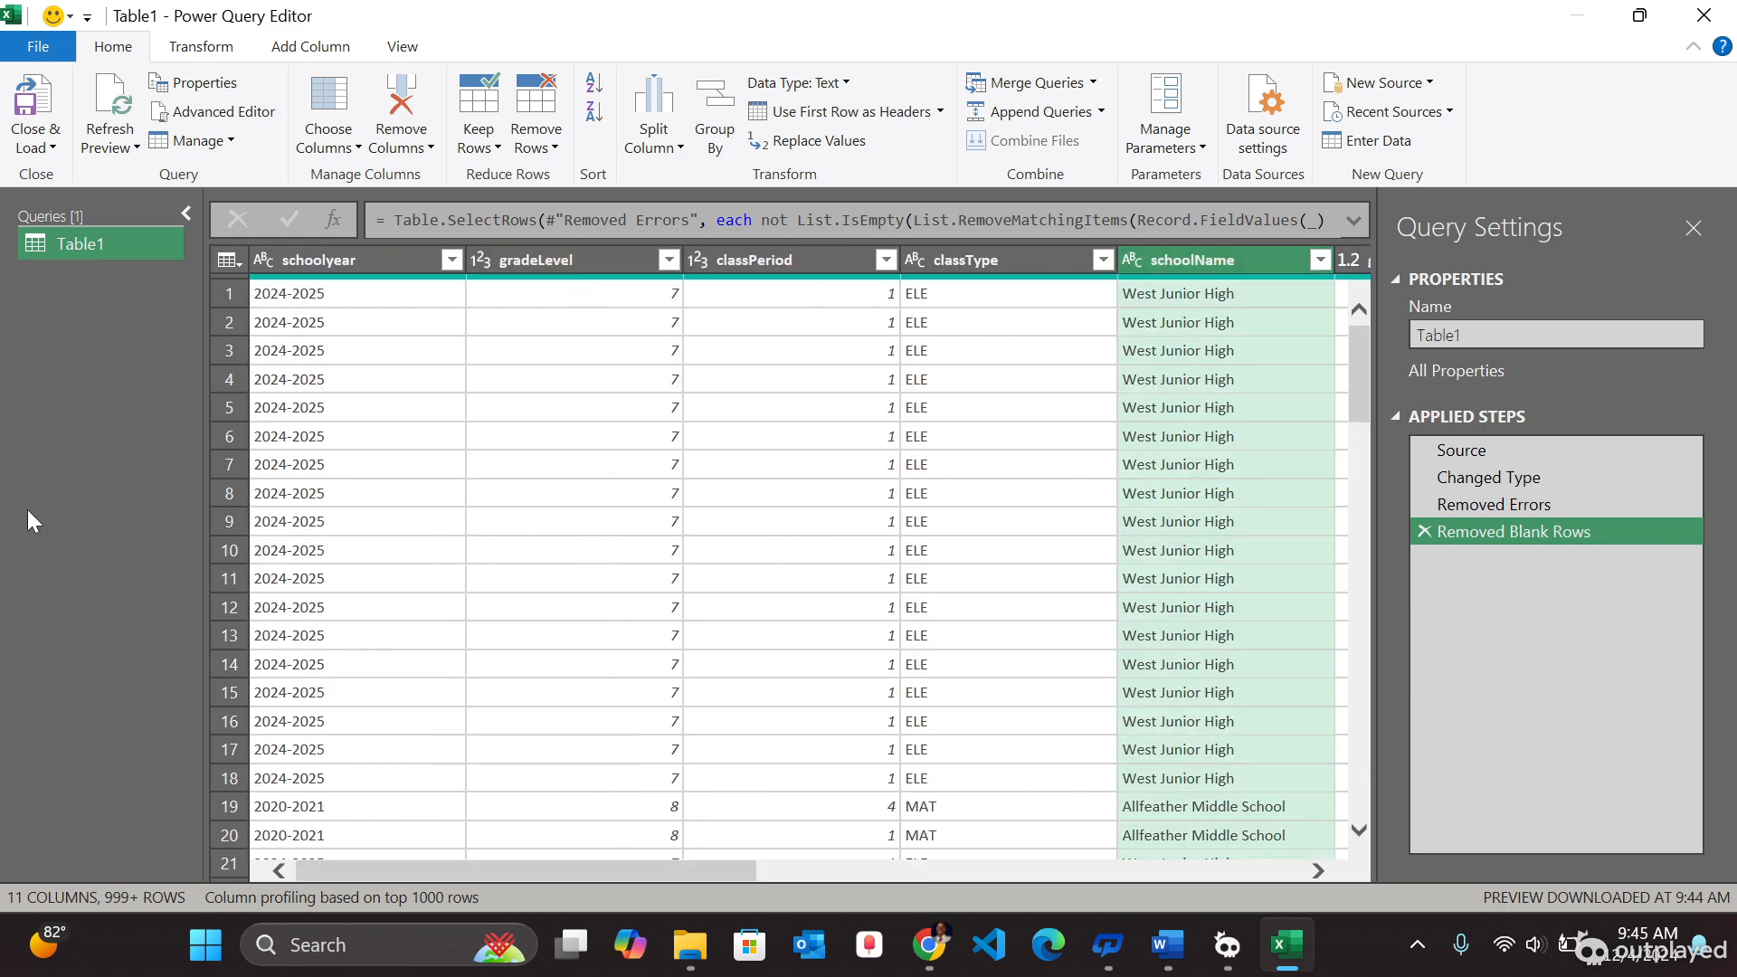
- Close the Power Query Editor and load the cleaned query into the workbook
click(48, 147)
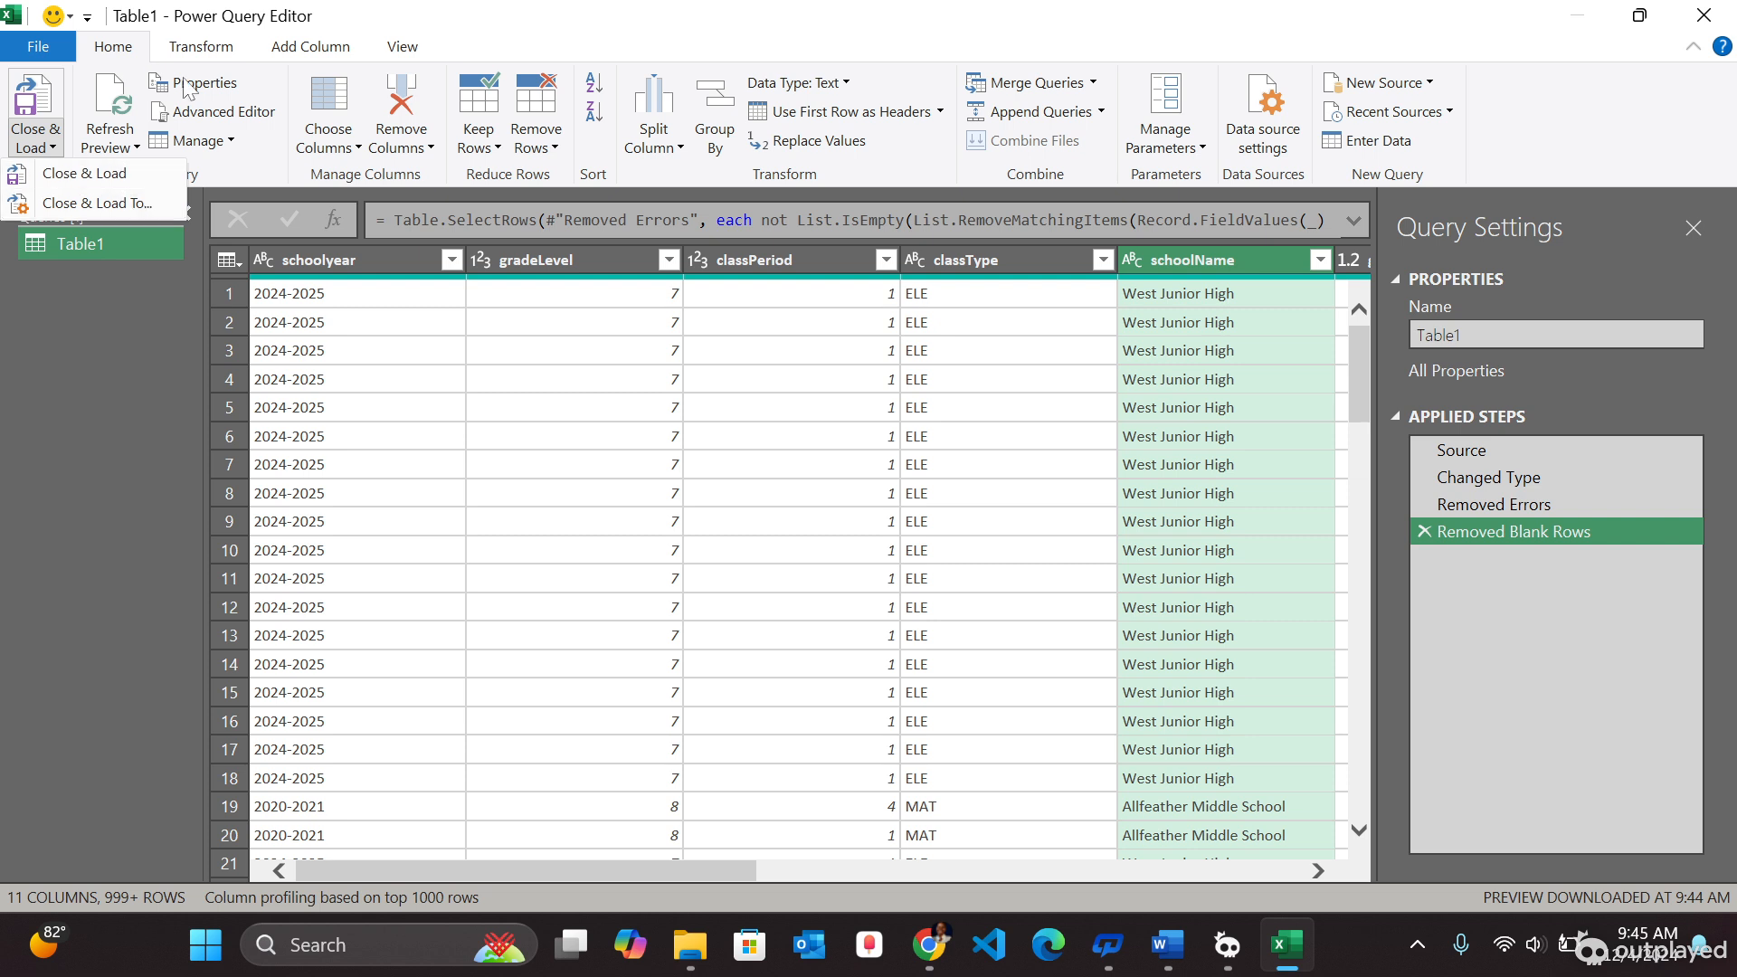
click(95, 173)
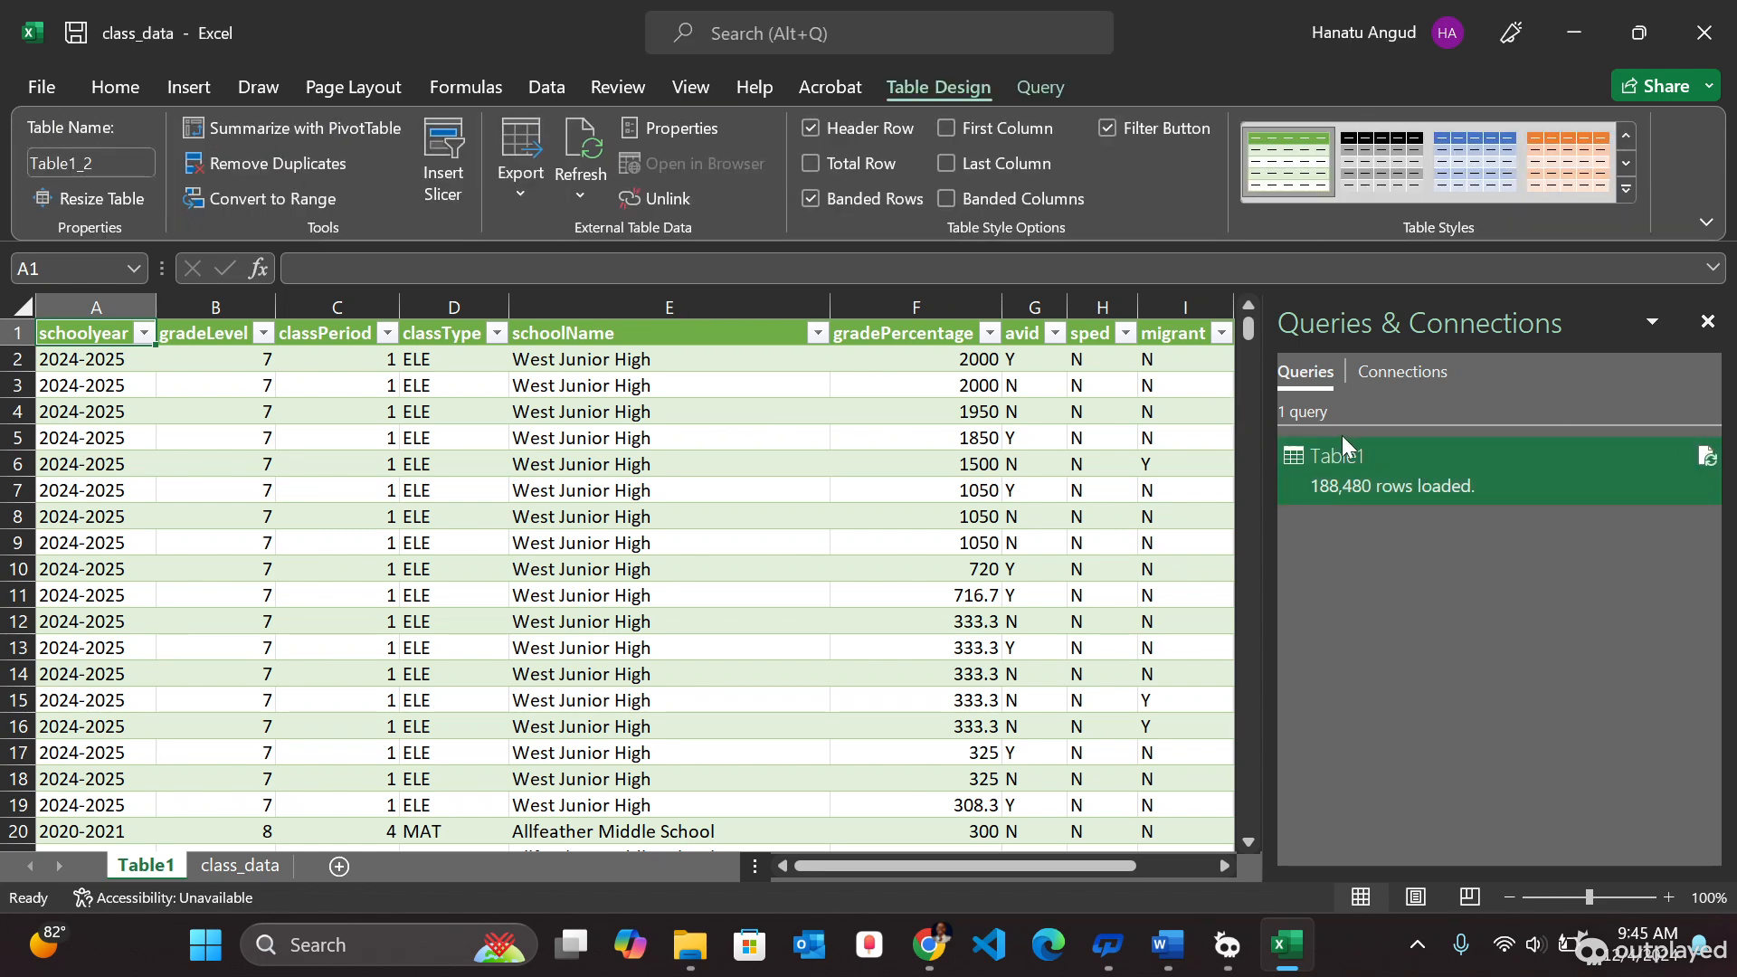
- Preview the Table1 query details from the queries list
mouse_move(1339, 463)
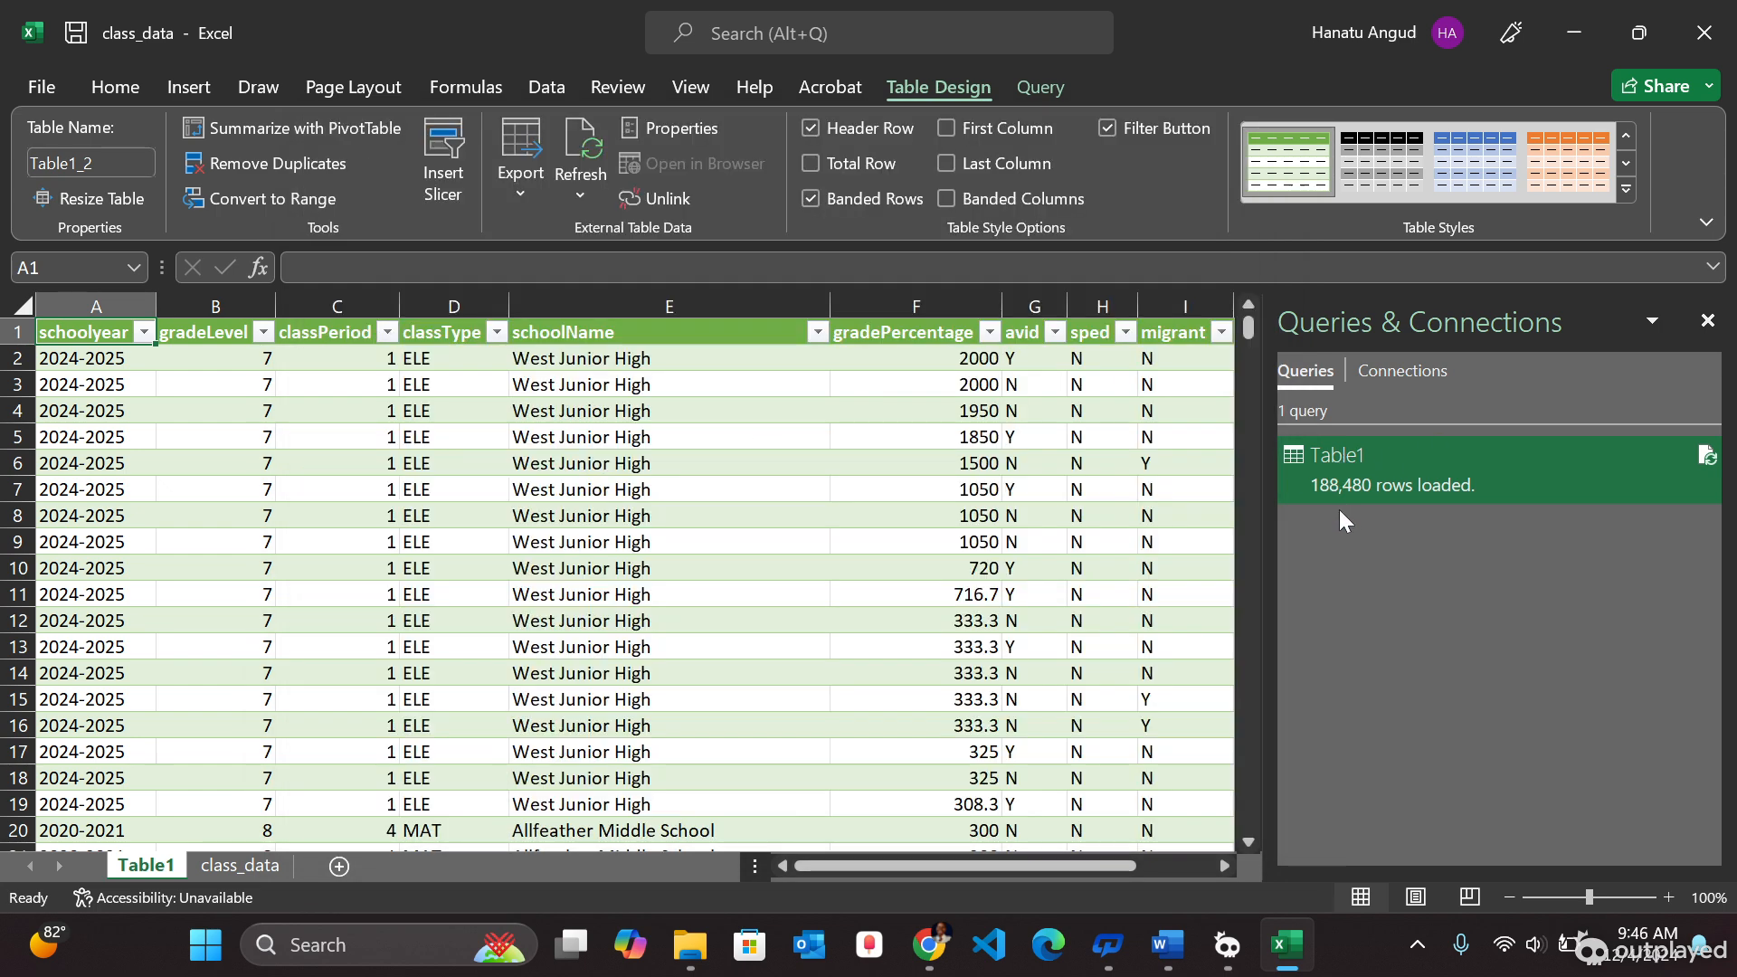
mouse_move(1538, 470)
mouse_move(1352, 501)
mouse_move(1614, 485)
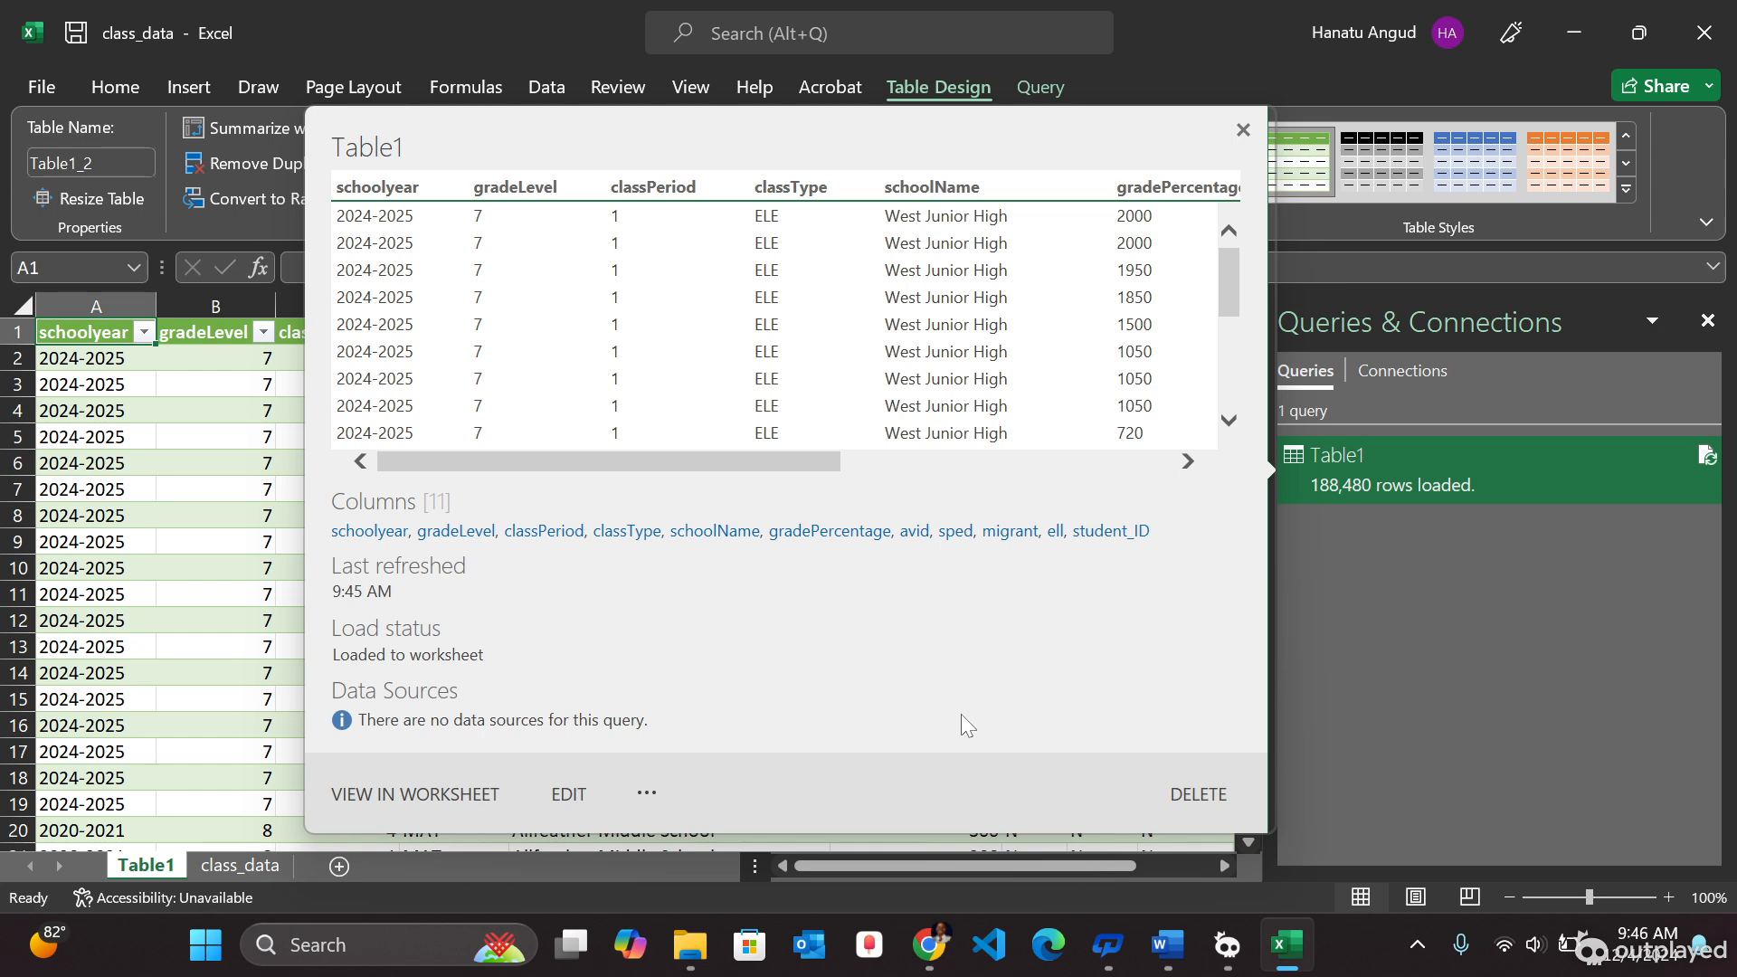
- Create a PivotTable from the Table1_2 table on a new worksheet
click(127, 518)
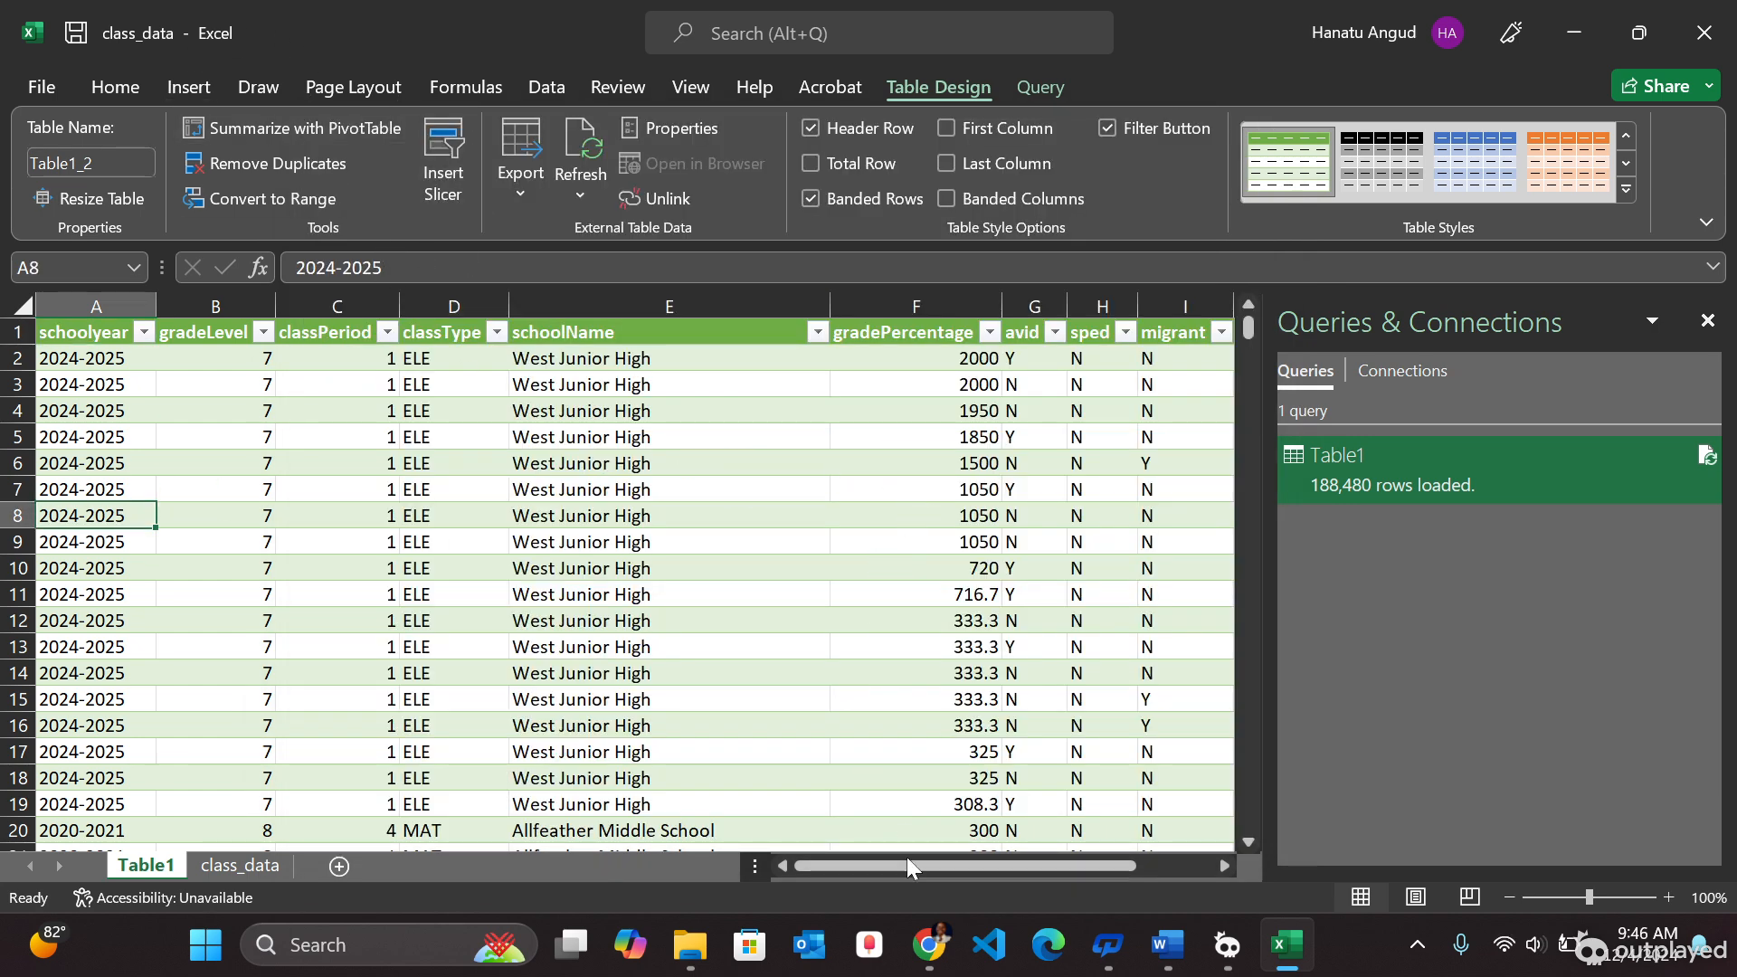
drag(899, 867, 841, 872)
click(667, 545)
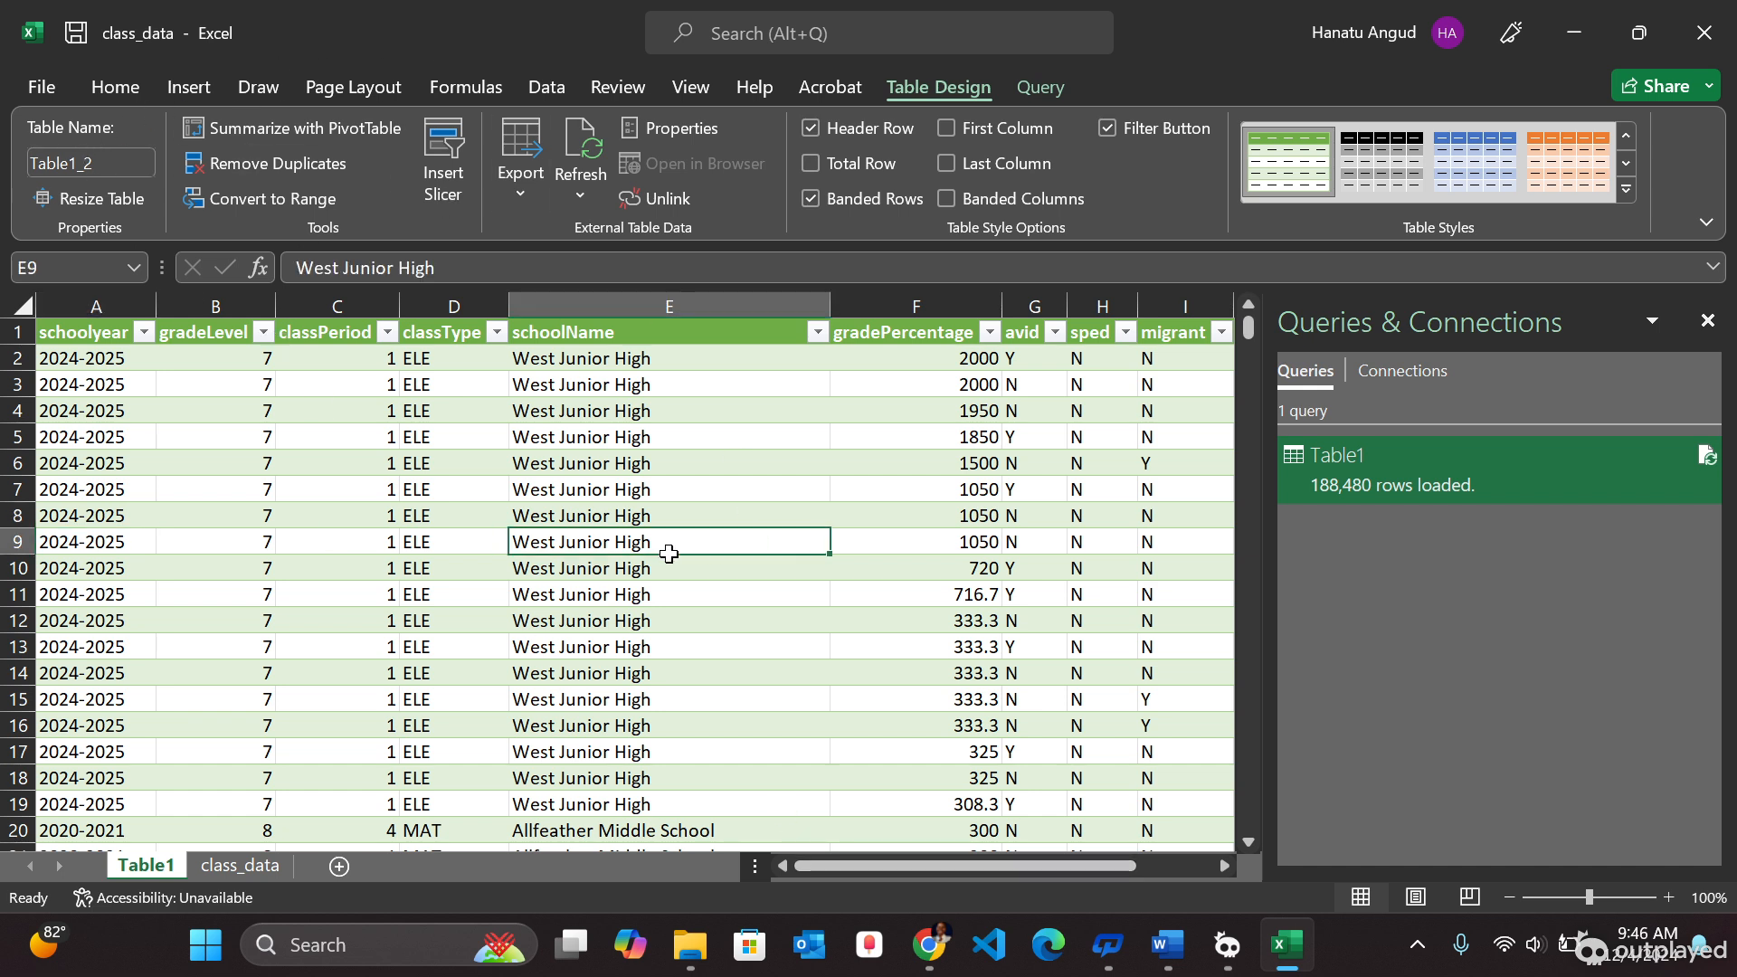
click(193, 87)
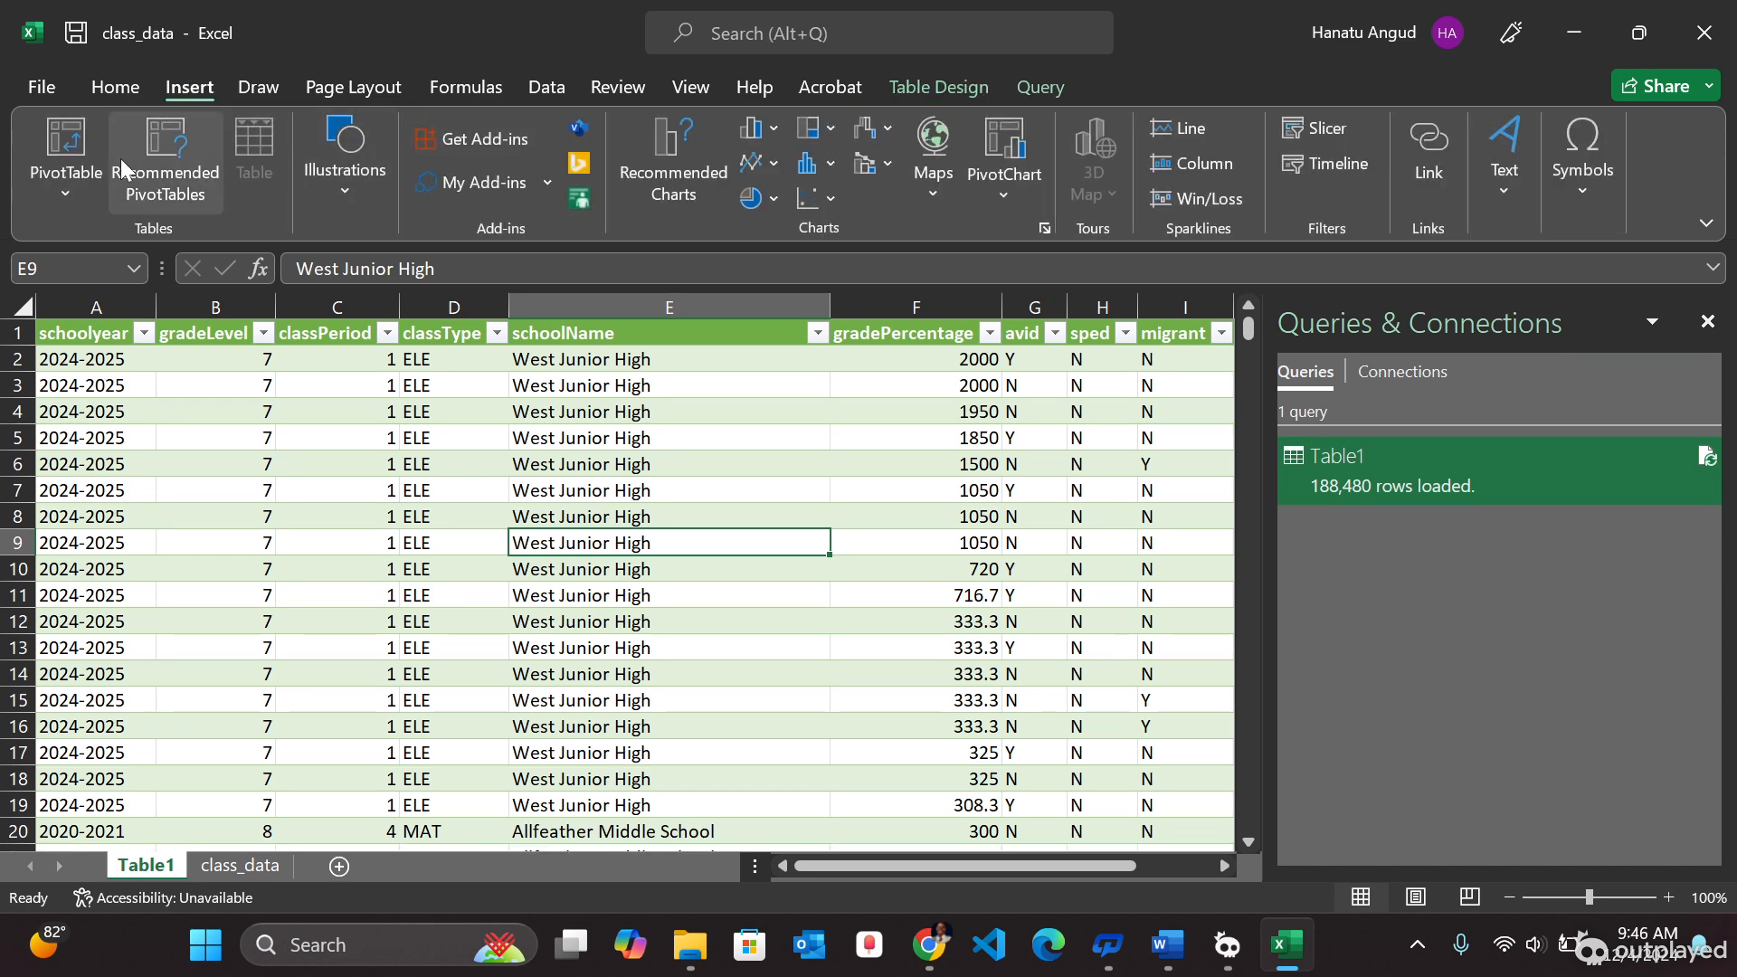
click(88, 175)
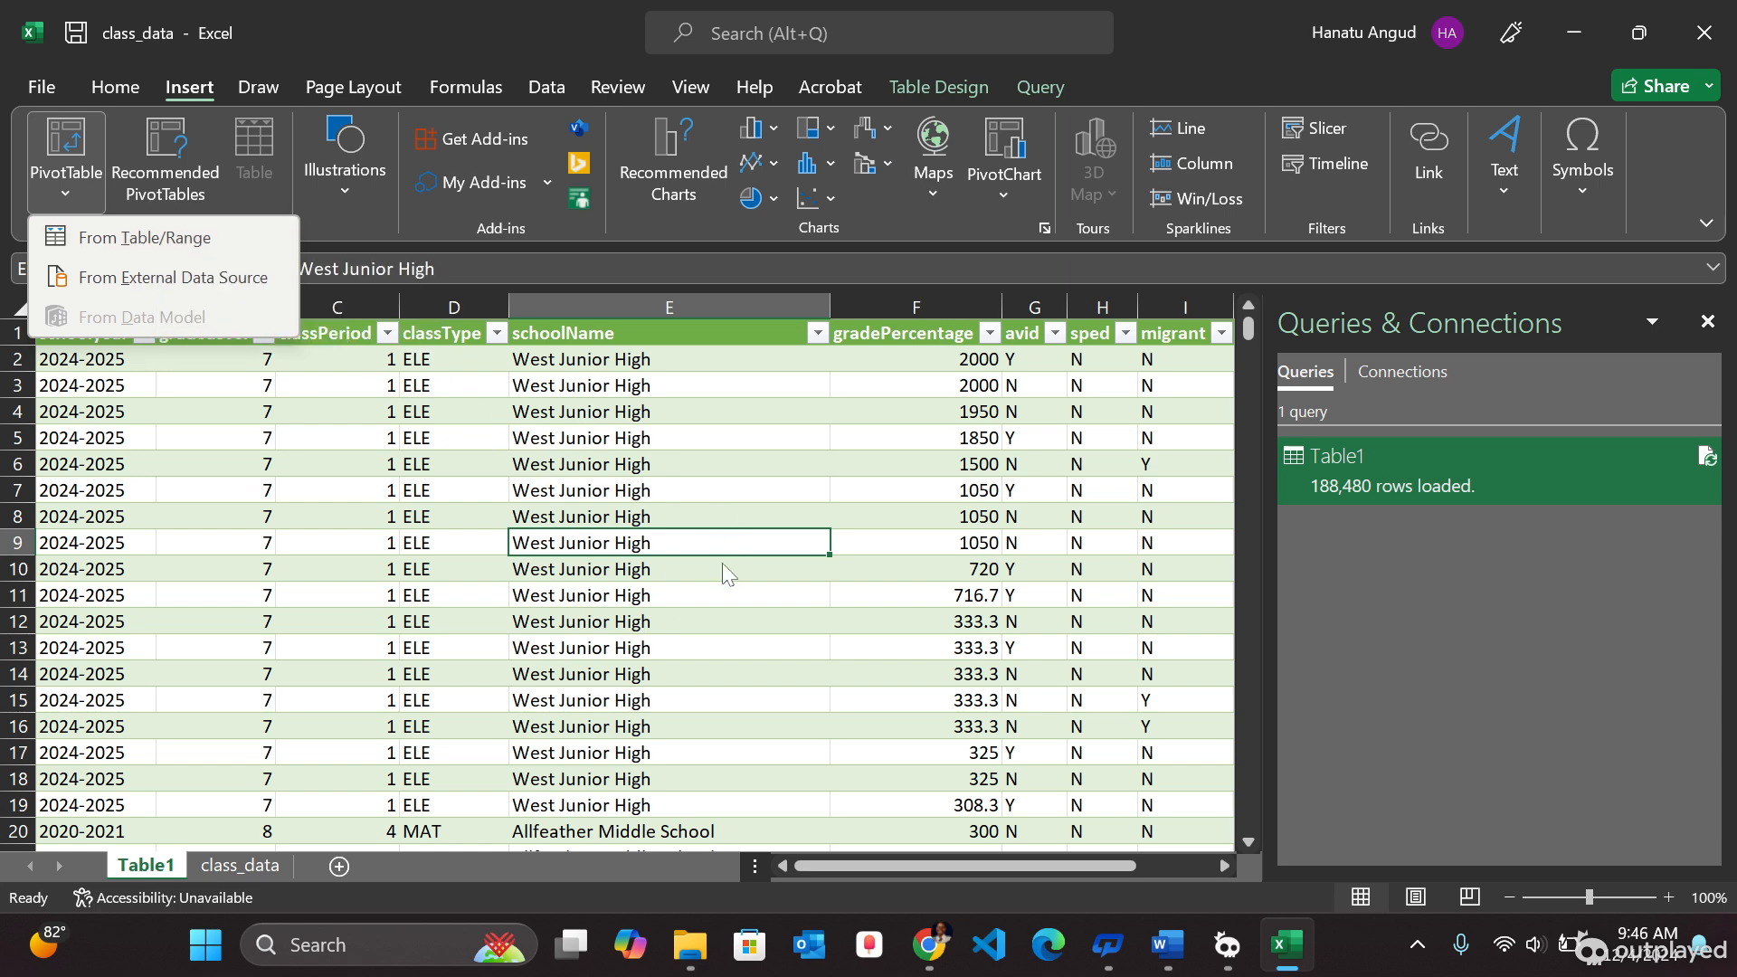
click(128, 238)
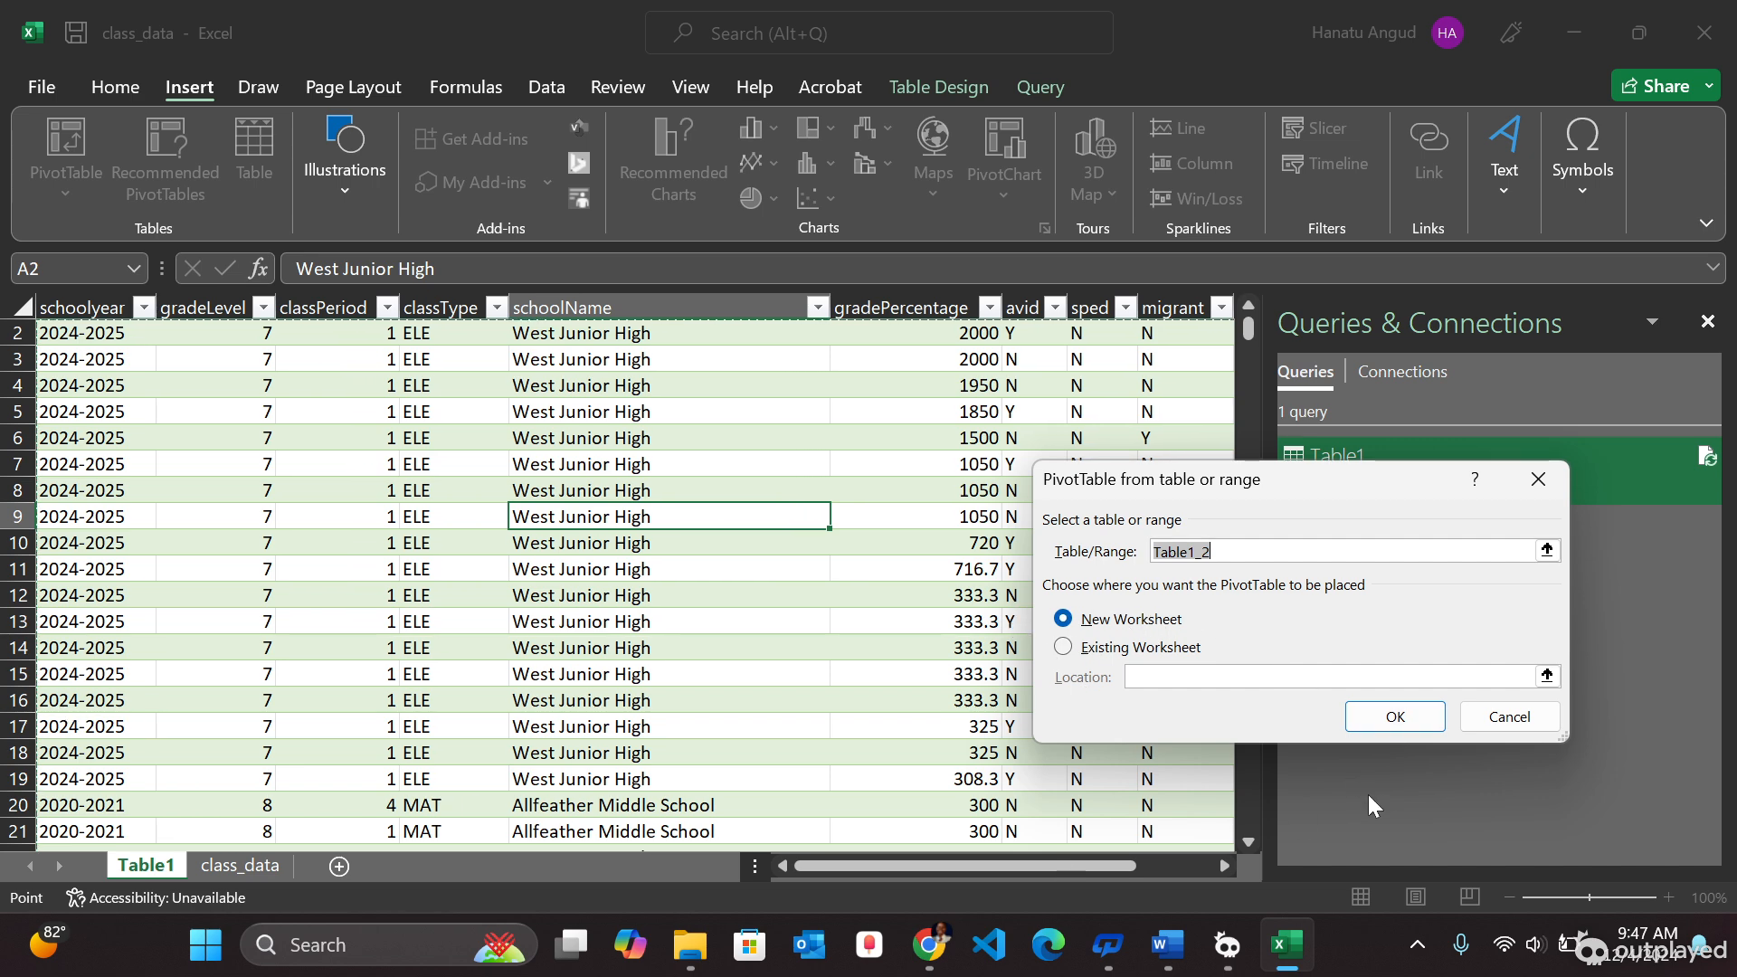
click(1431, 721)
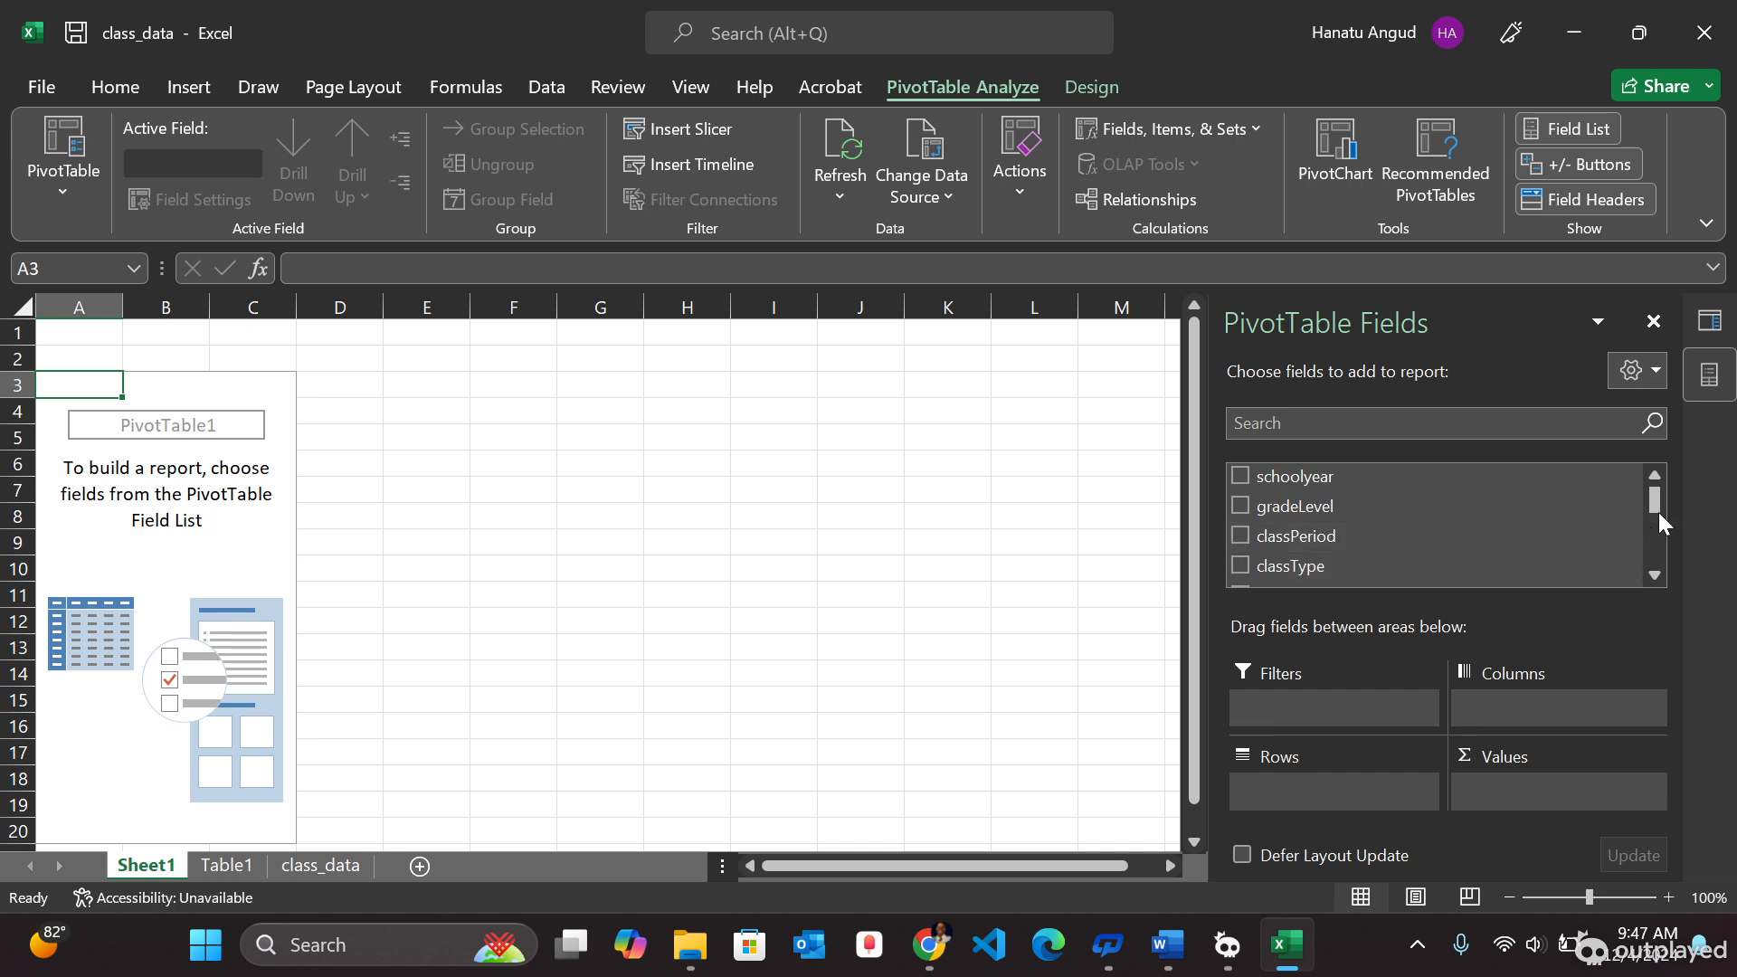
- Lay out the PivotTable with schoolName as rows, schoolyear as columns, and a count of student_ID as values
drag(1656, 503, 1655, 520)
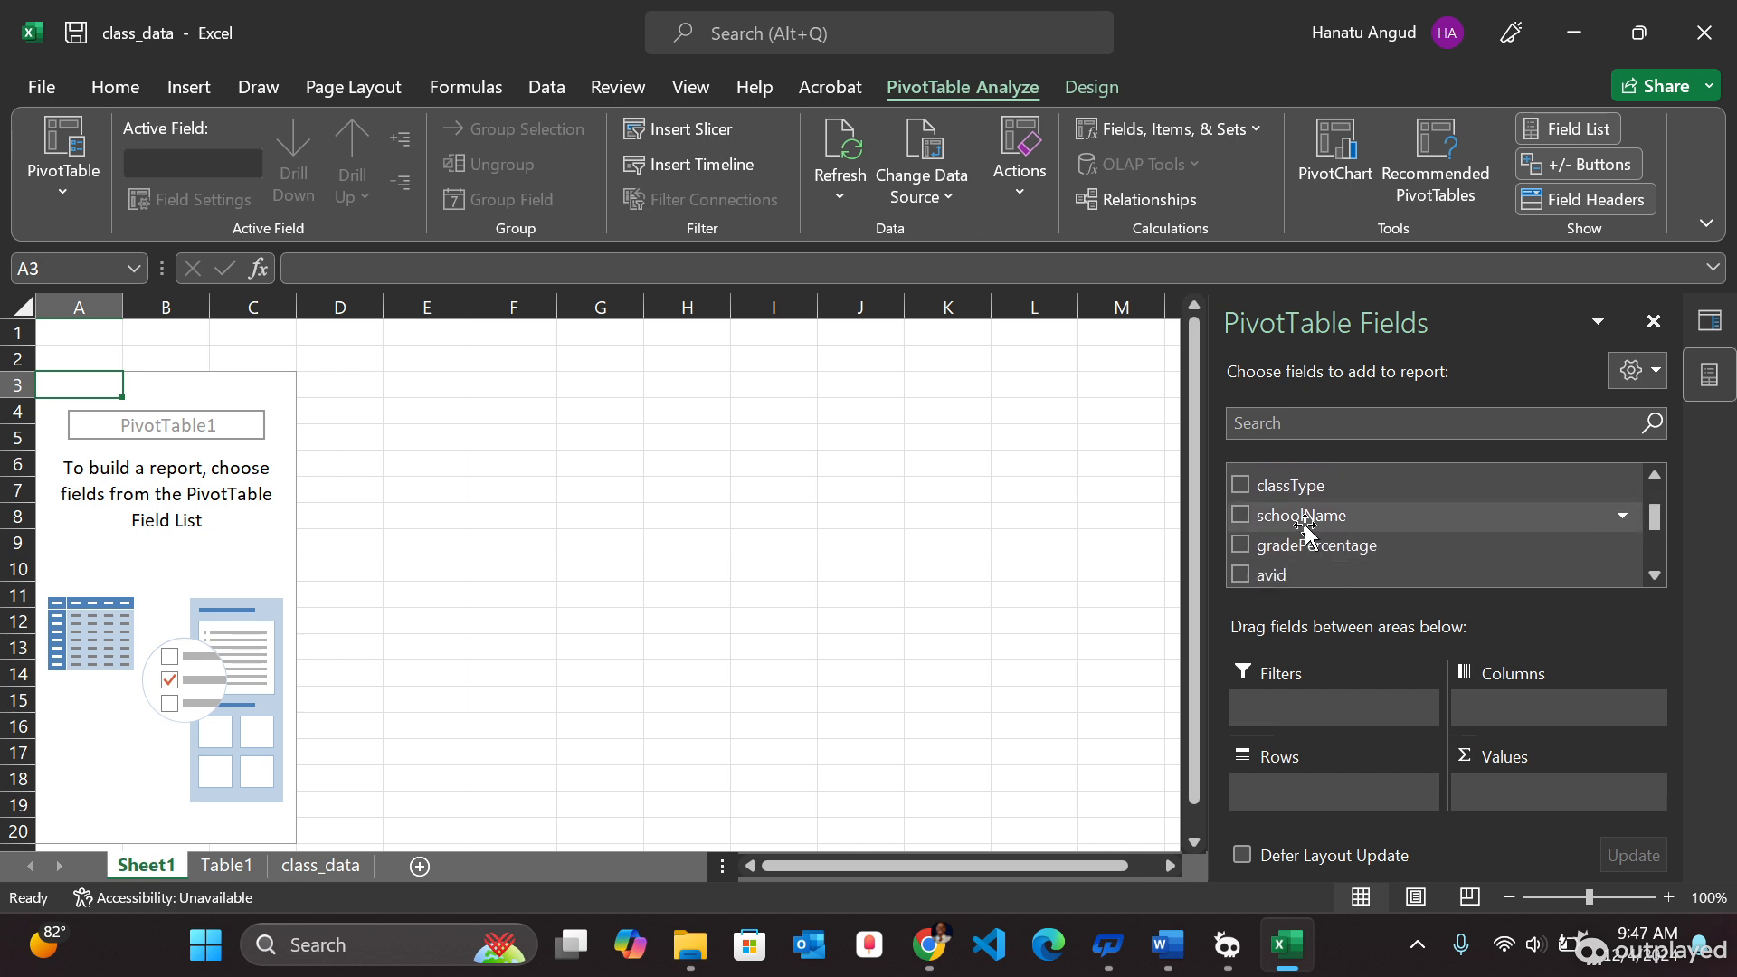
drag(1305, 527, 1303, 800)
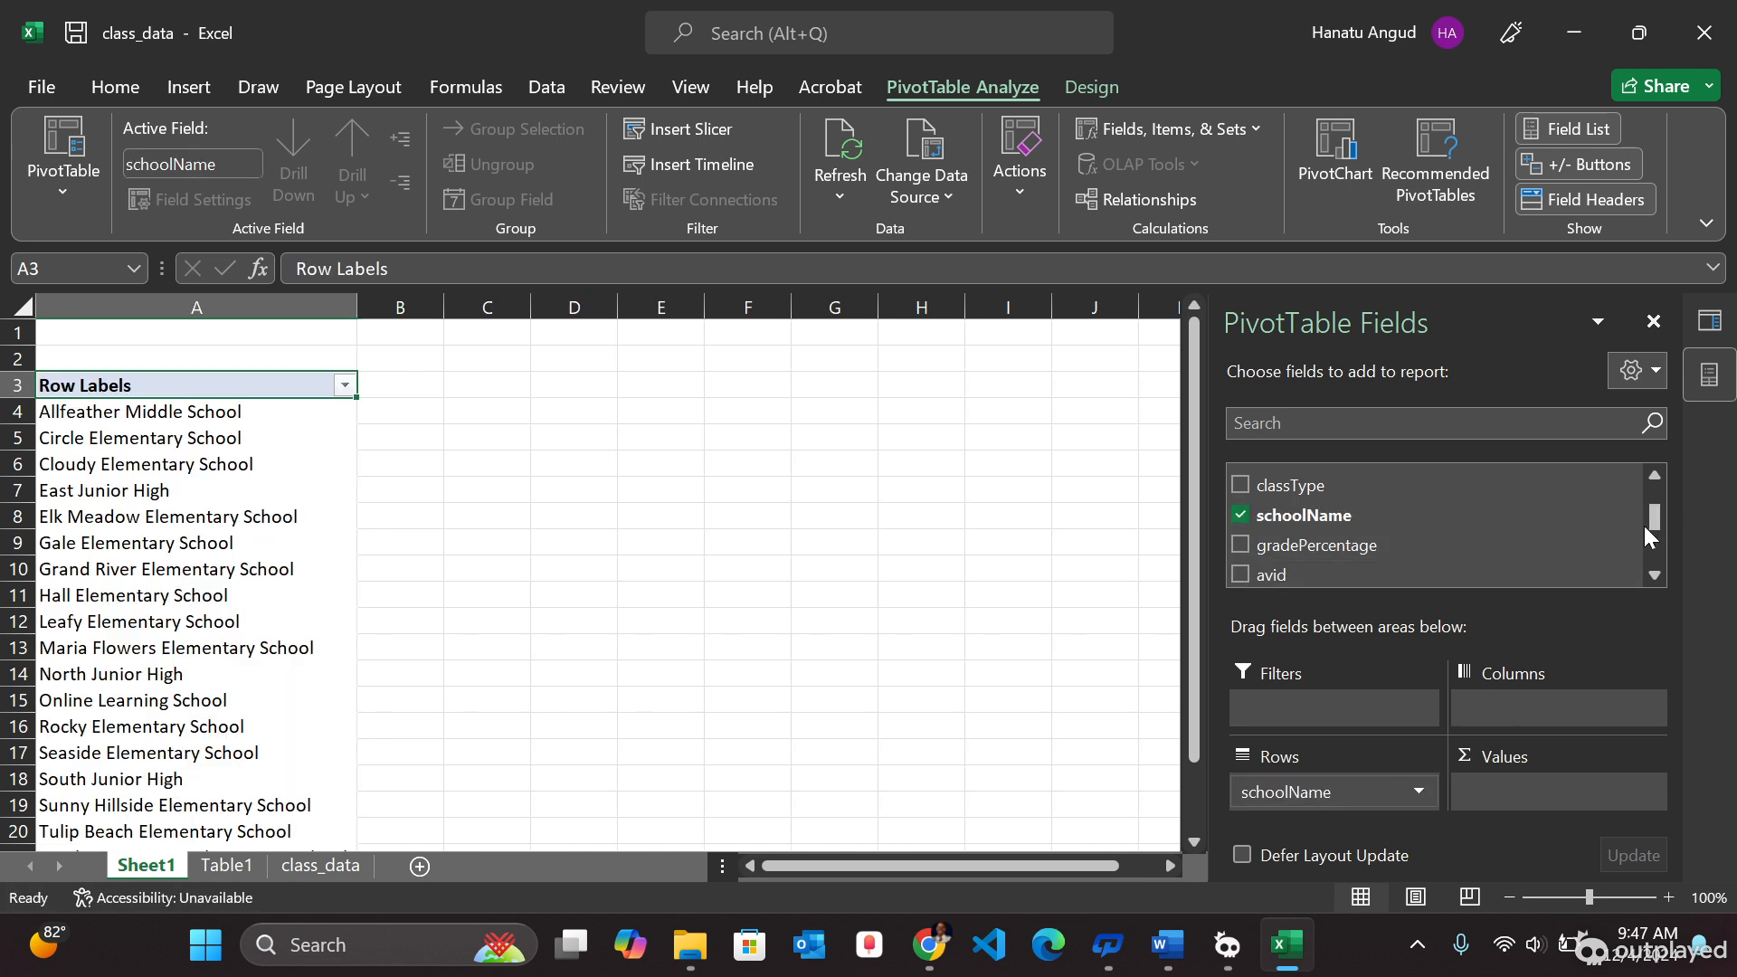
drag(1658, 523, 1651, 505)
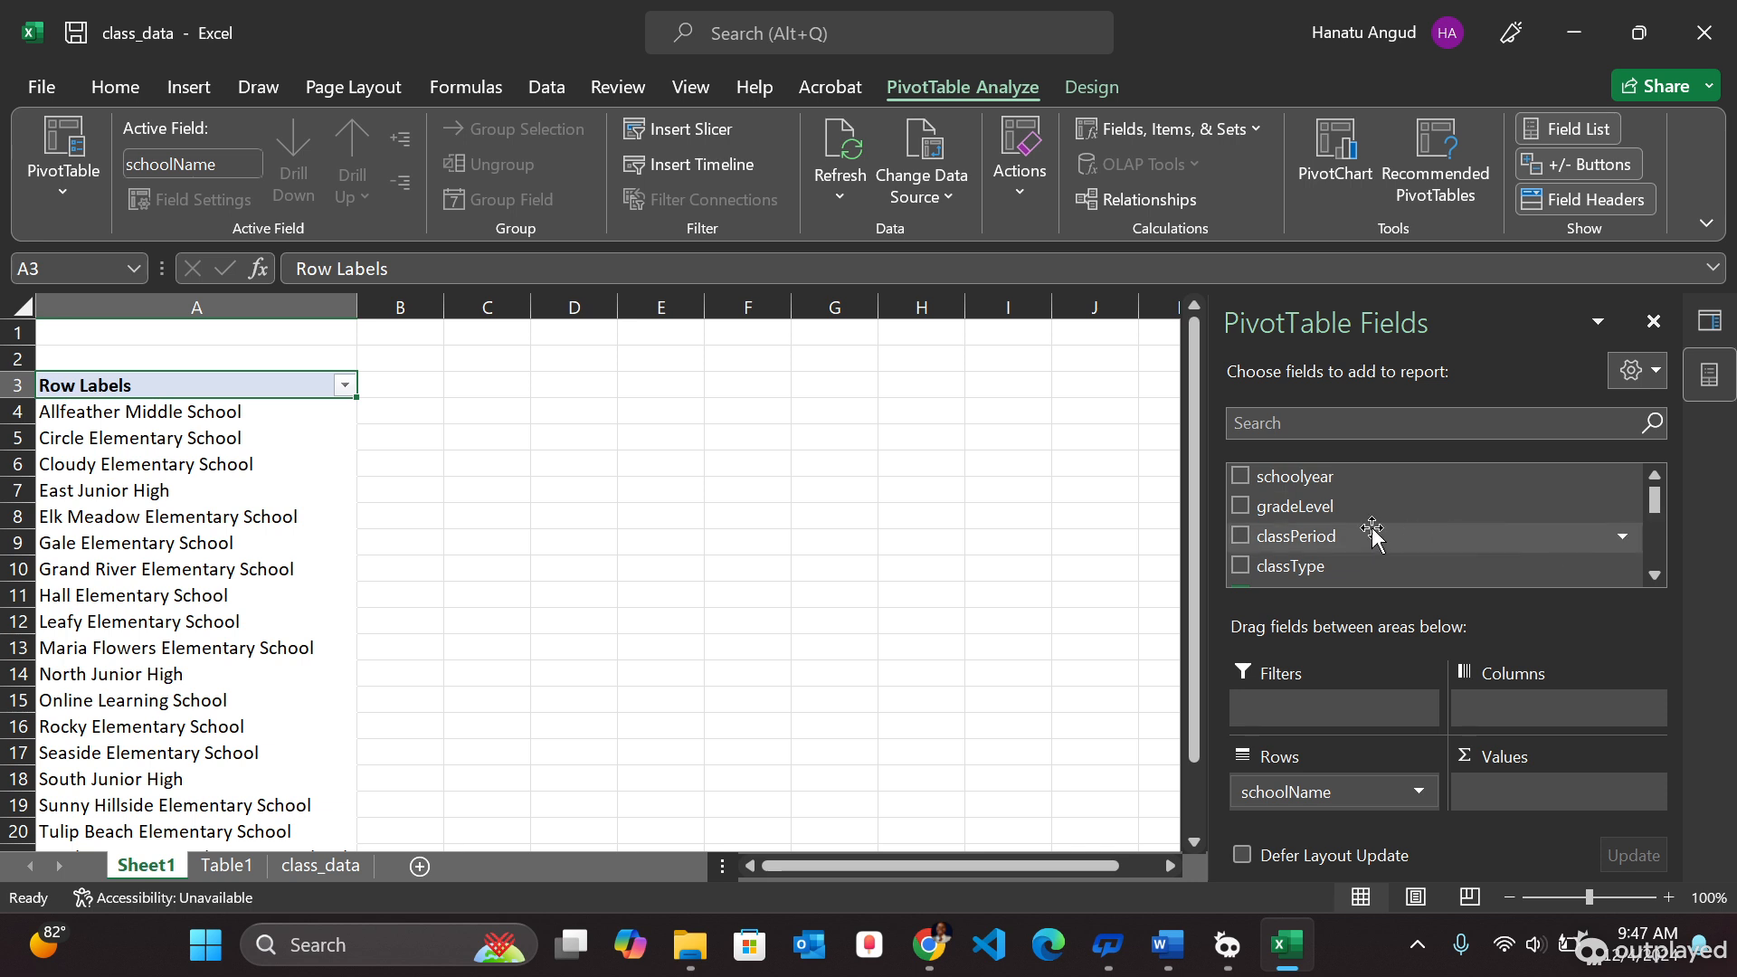
drag(1284, 484, 1523, 711)
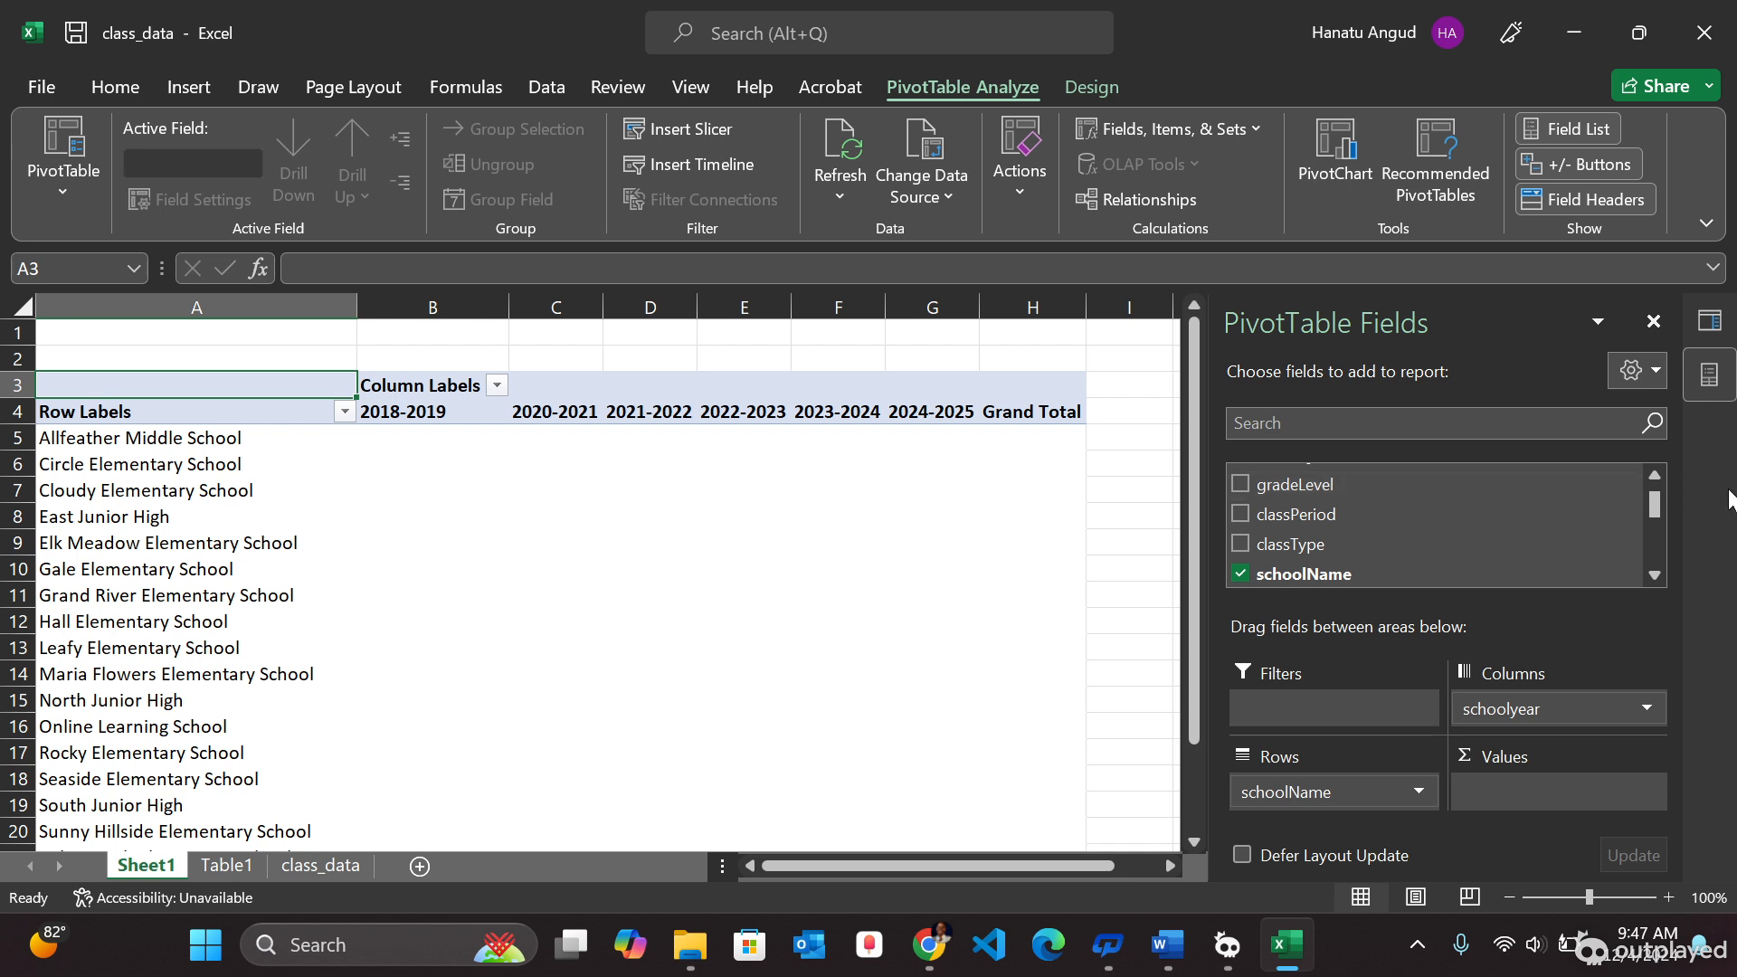
drag(1648, 509, 1645, 568)
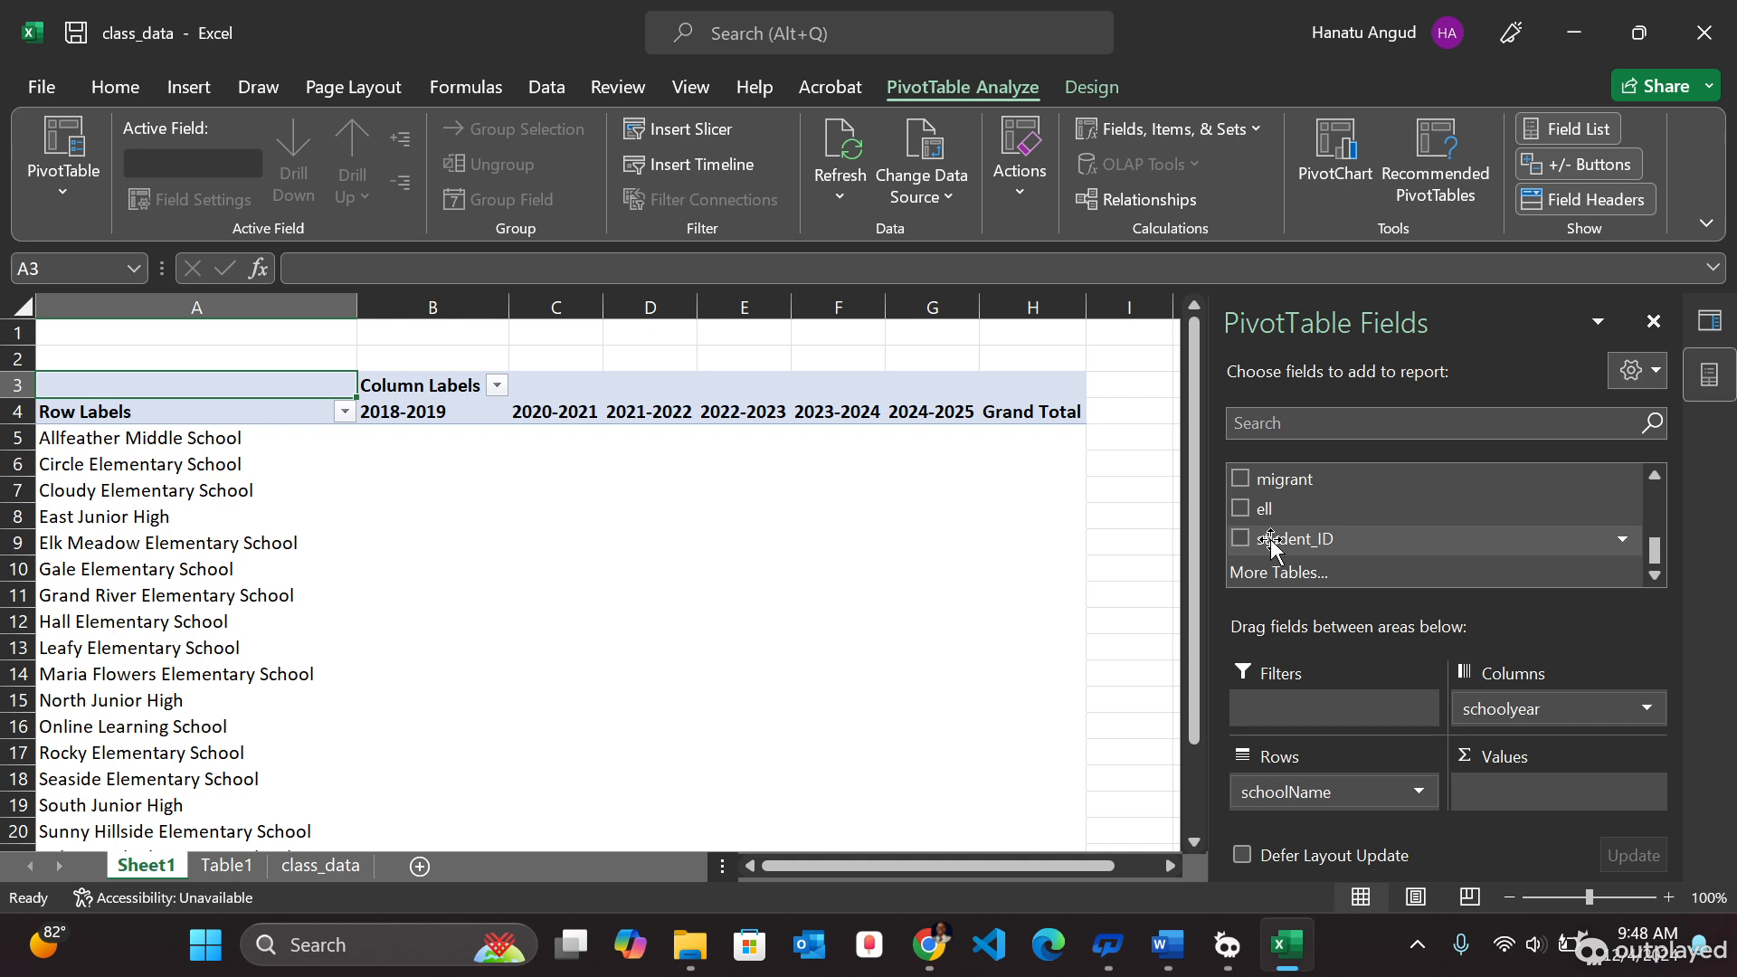
drag(1271, 541, 1542, 796)
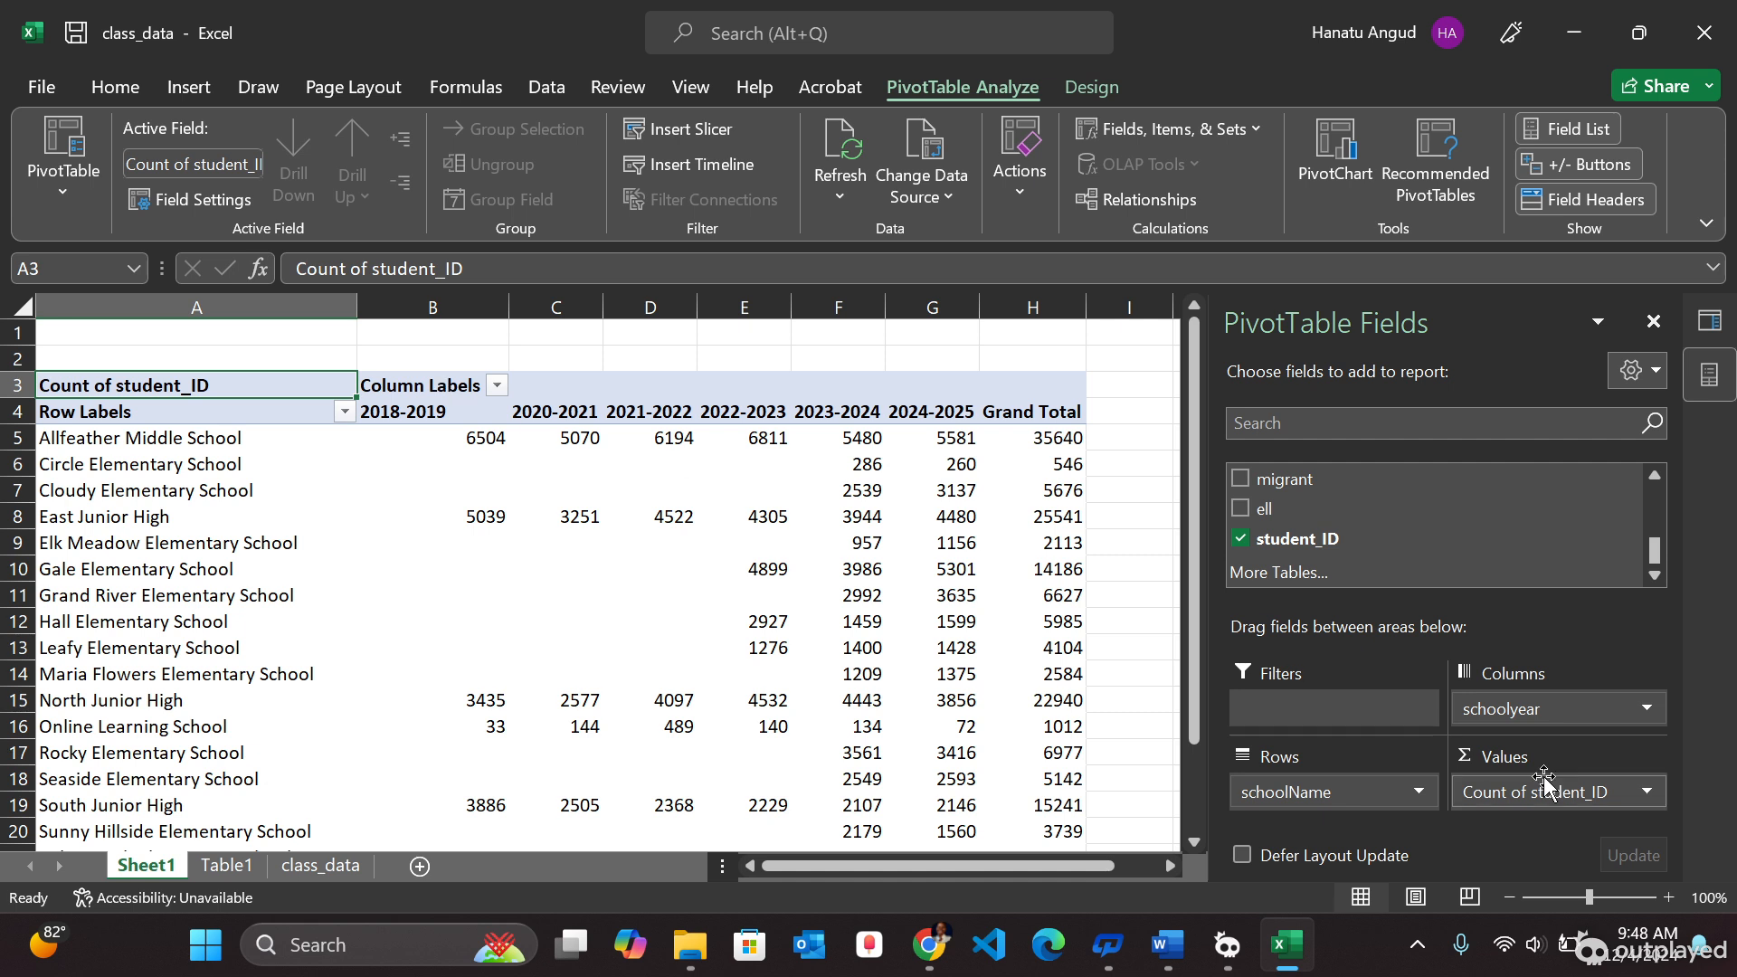
- Scroll through the PivotTable to review the student counts per school and year
mouse_move(457, 471)
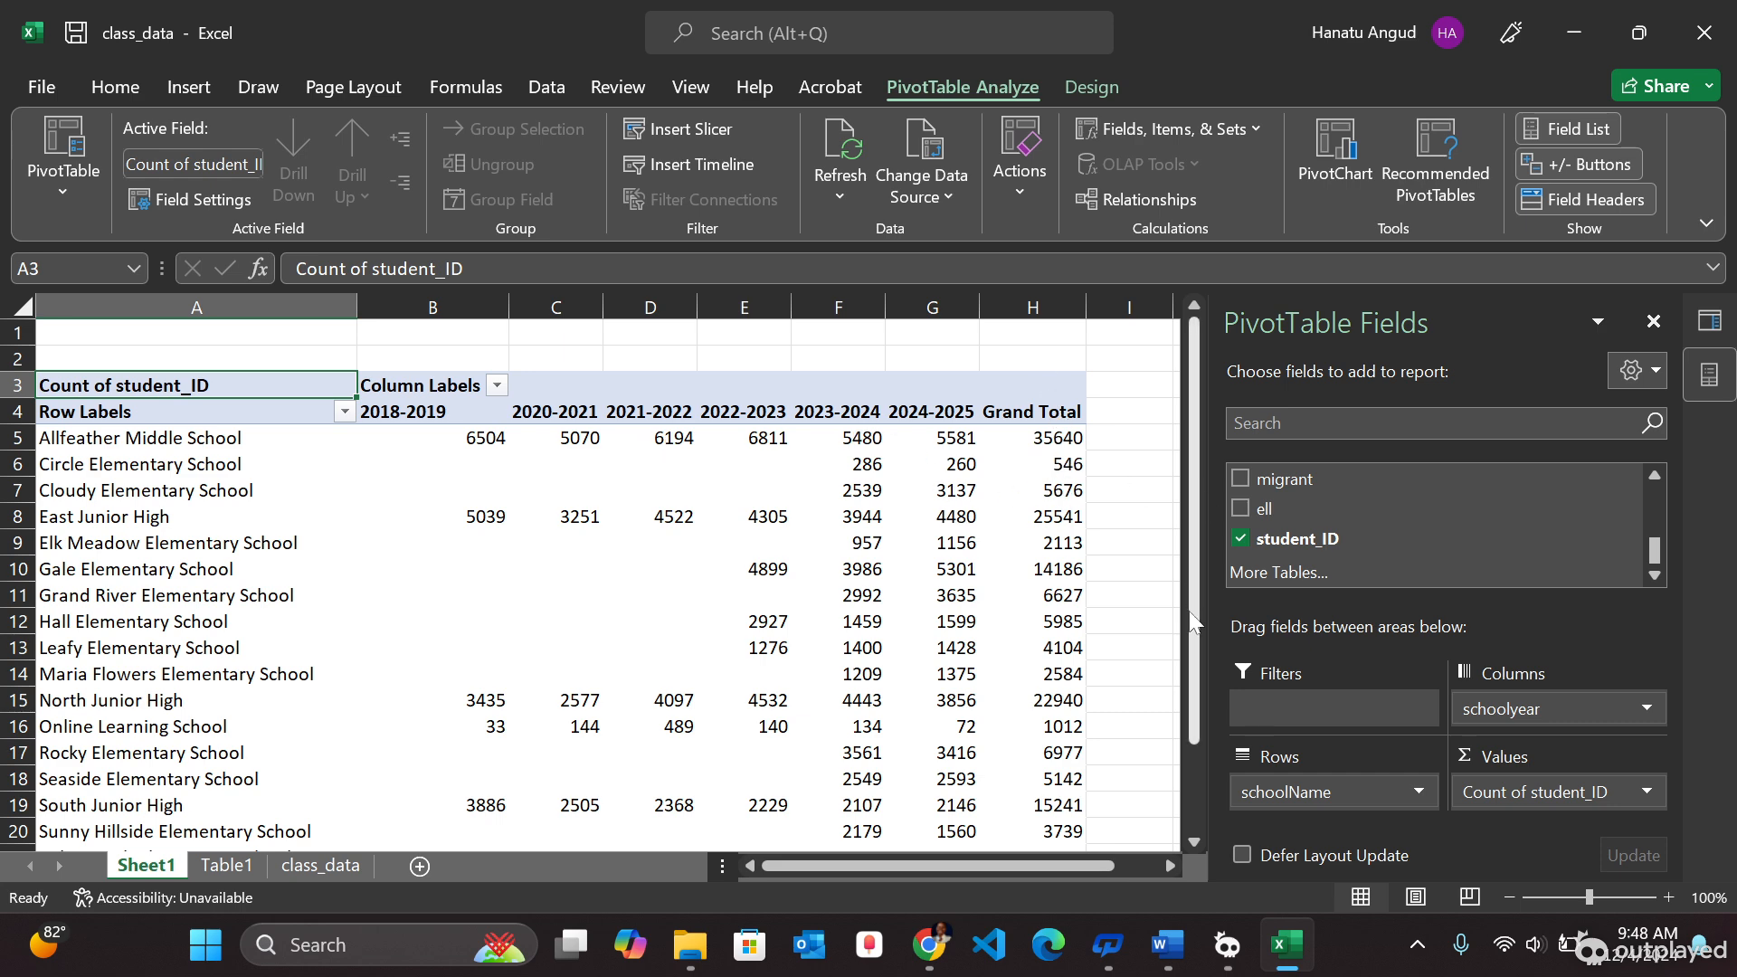
drag(1197, 670, 1180, 828)
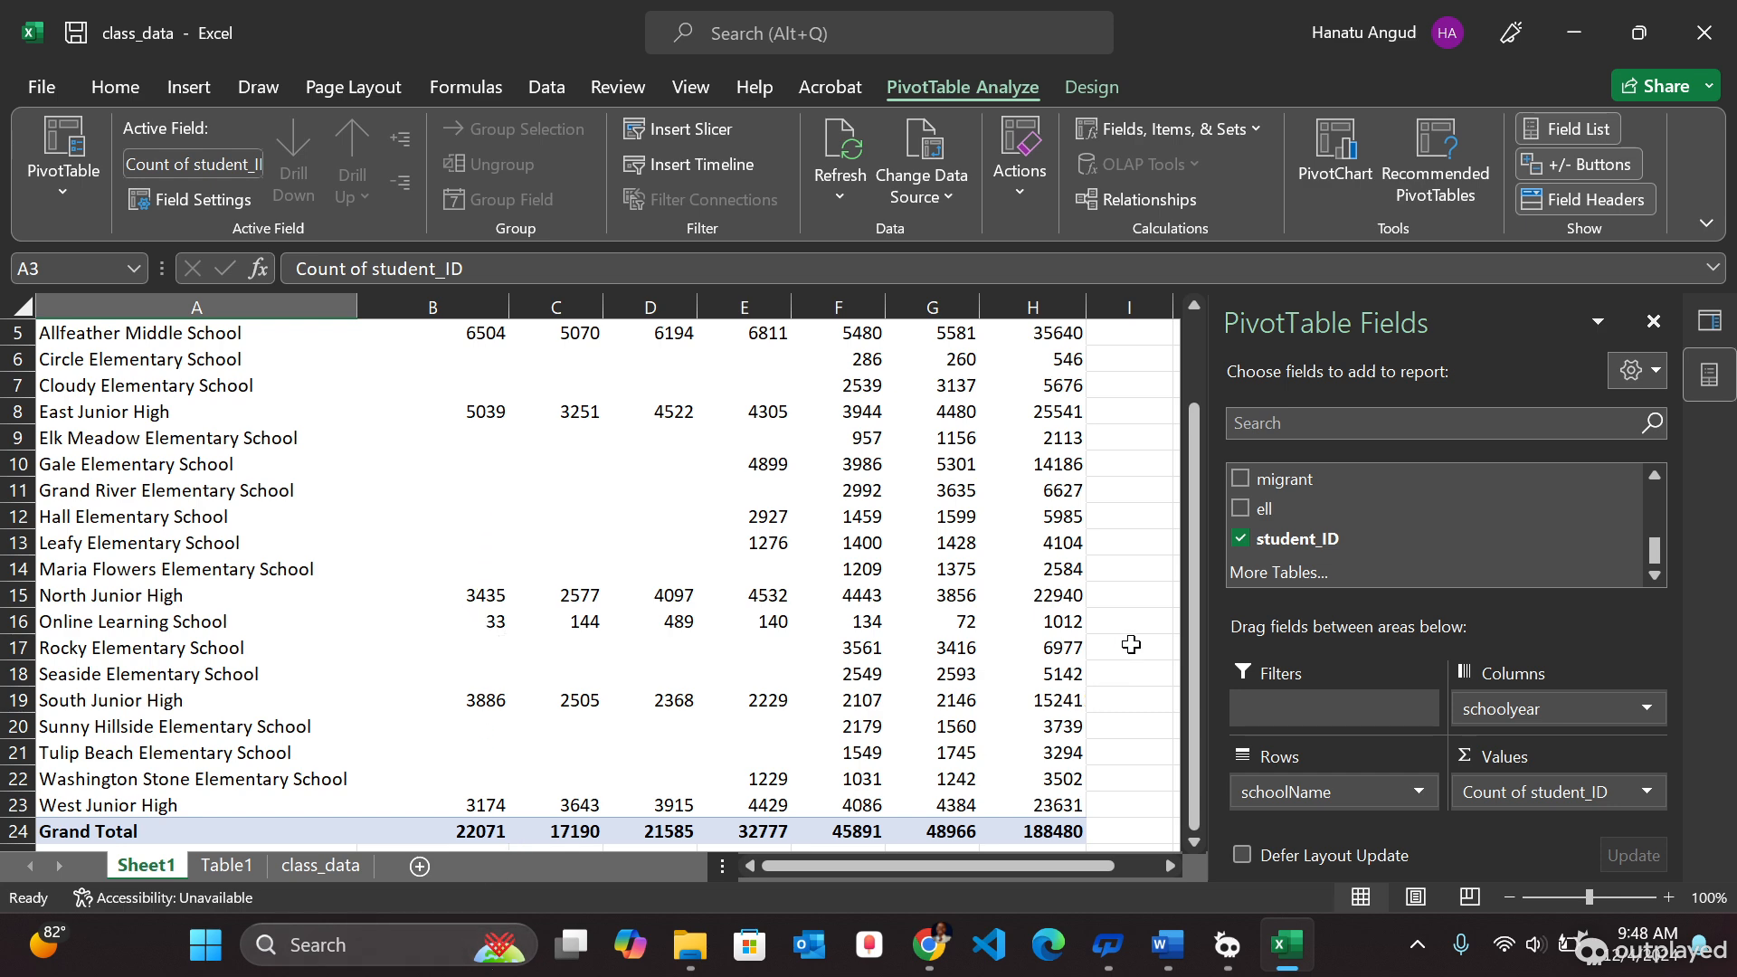
drag(1194, 552, 1167, 307)
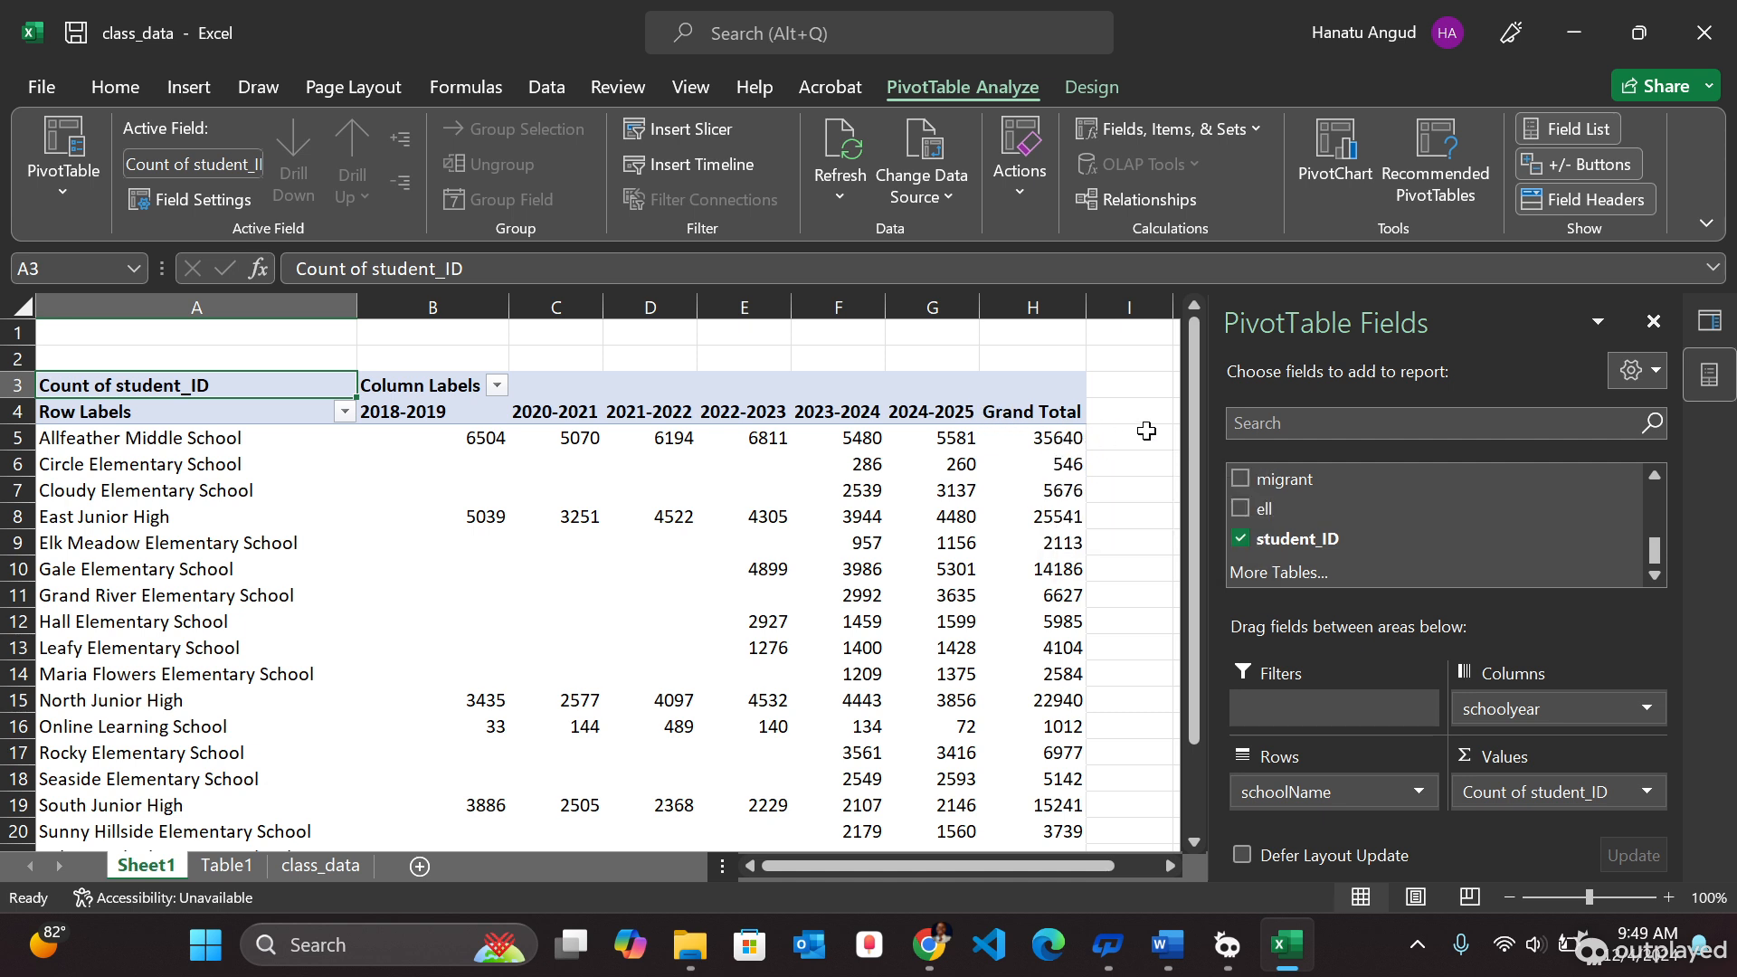
mouse_move(1194, 422)
mouse_down()
mouse_move(1183, 624)
mouse_move(1180, 423)
mouse_move(1178, 450)
mouse_up()
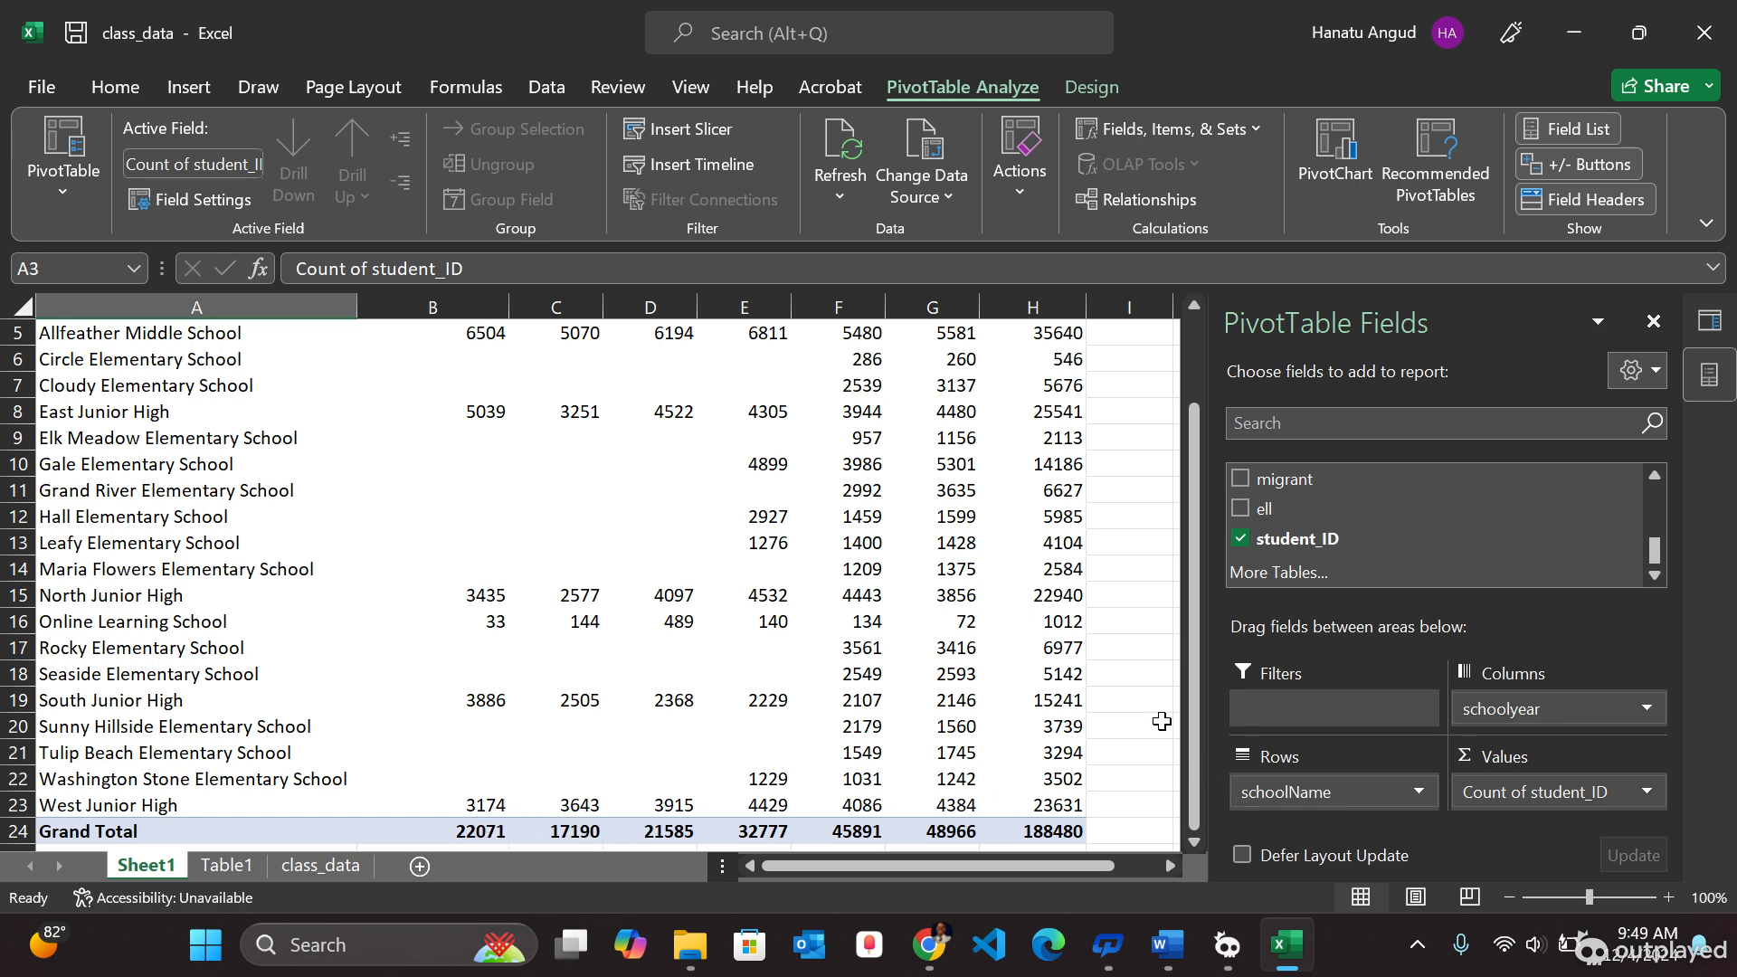
scroll(1162, 721, up, 2)
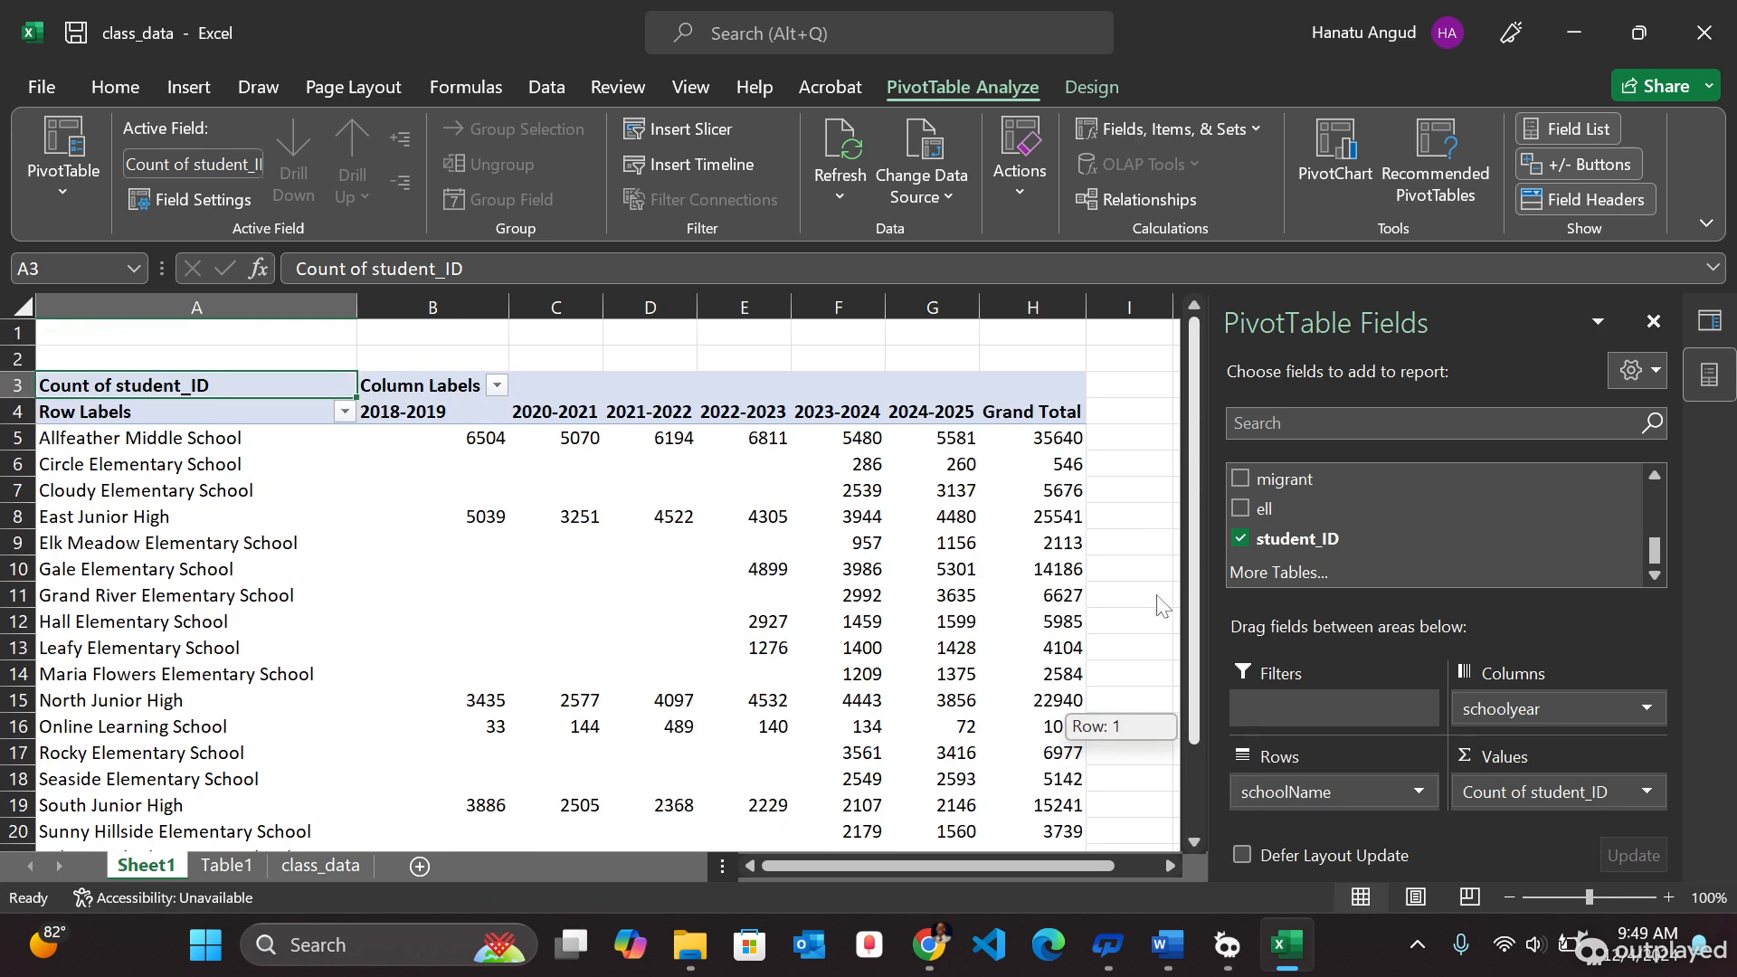
scroll(1162, 606, down, 2)
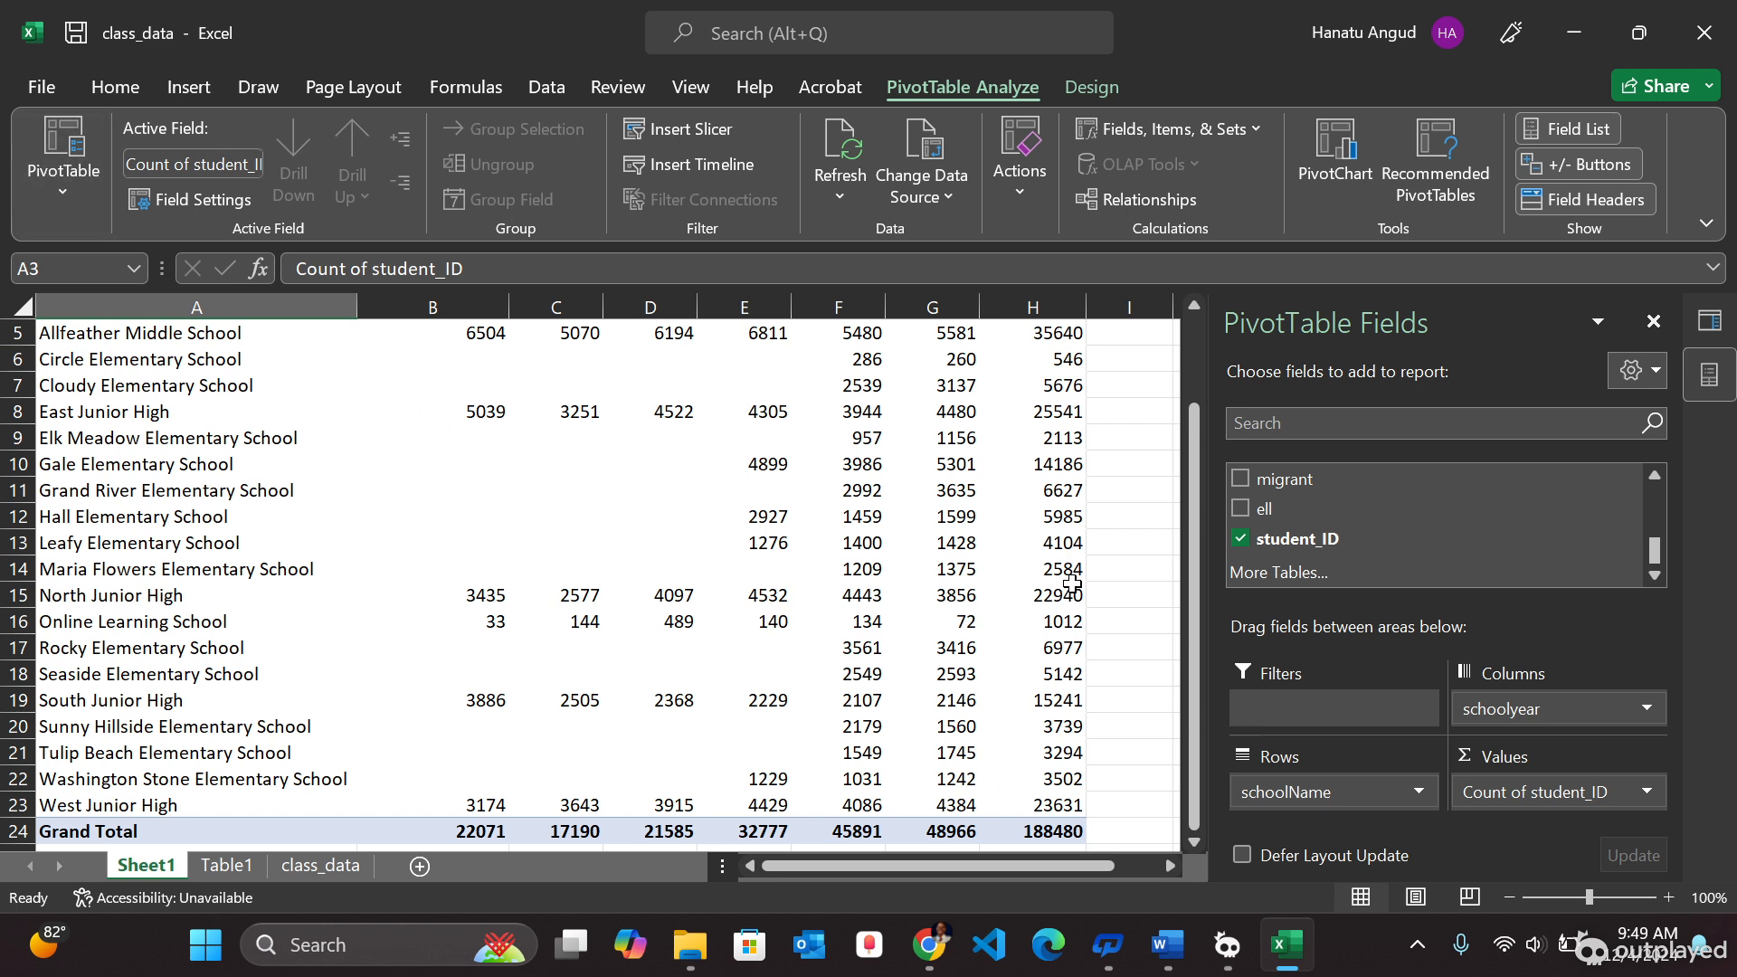
- Insert a 2-D clustered column PivotChart from the PivotTable and select its year series bars
click(941, 541)
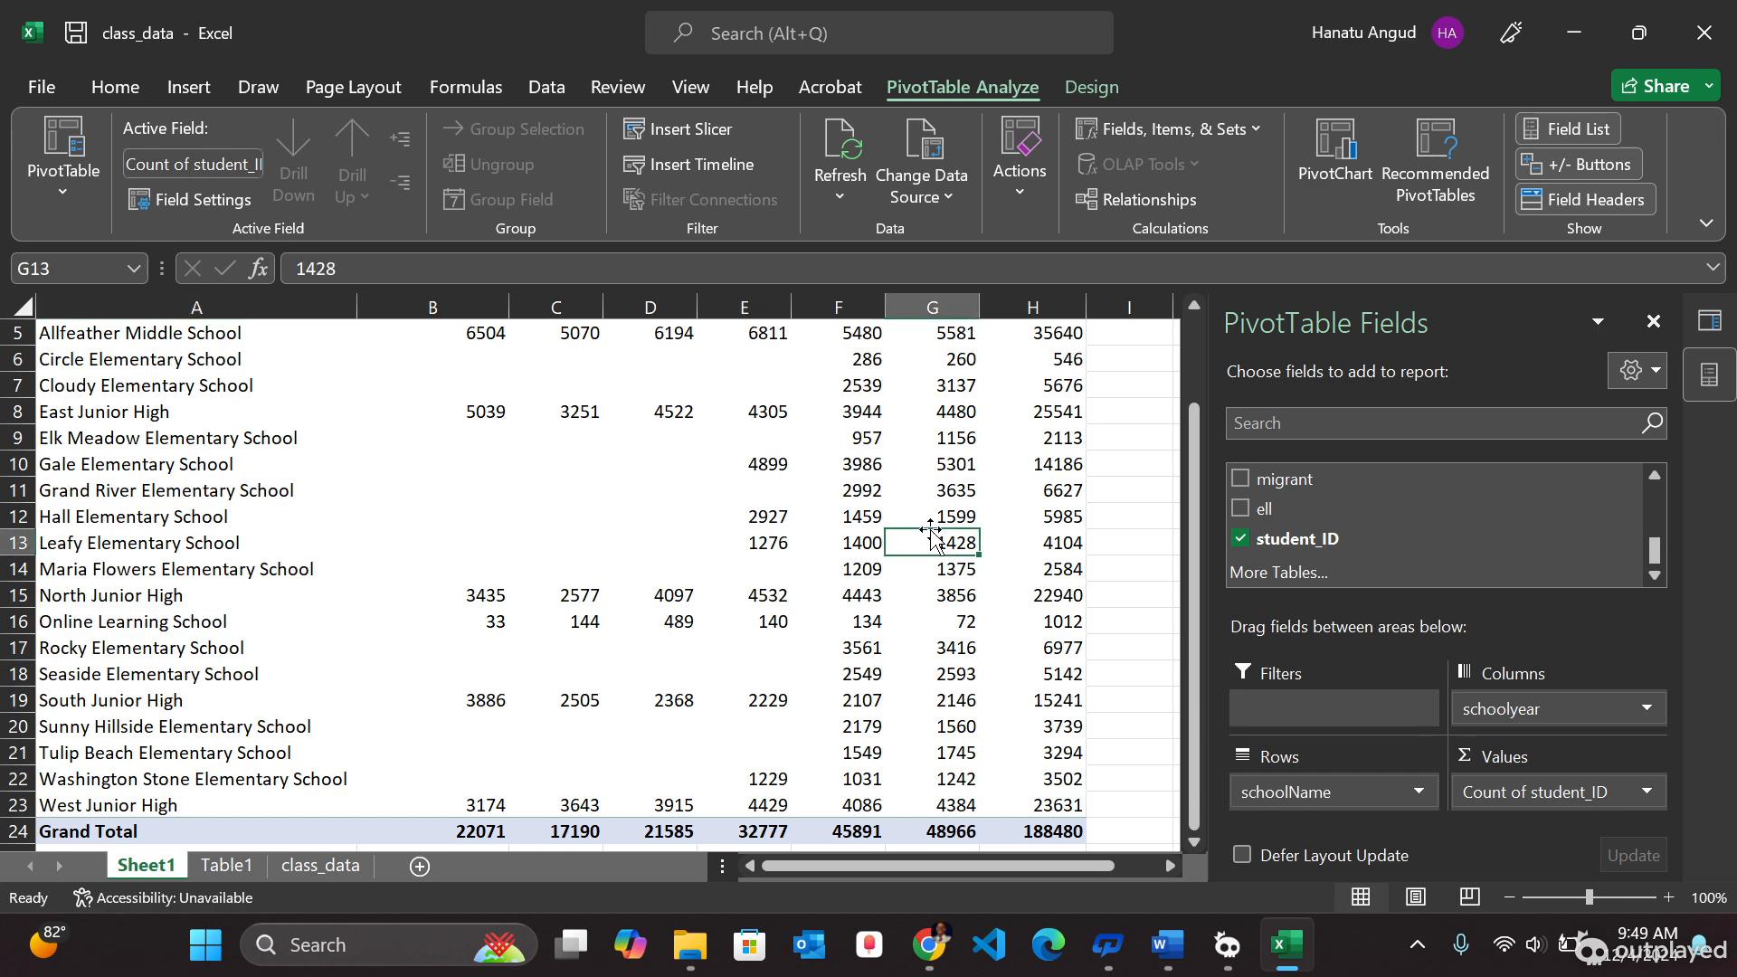
click(179, 99)
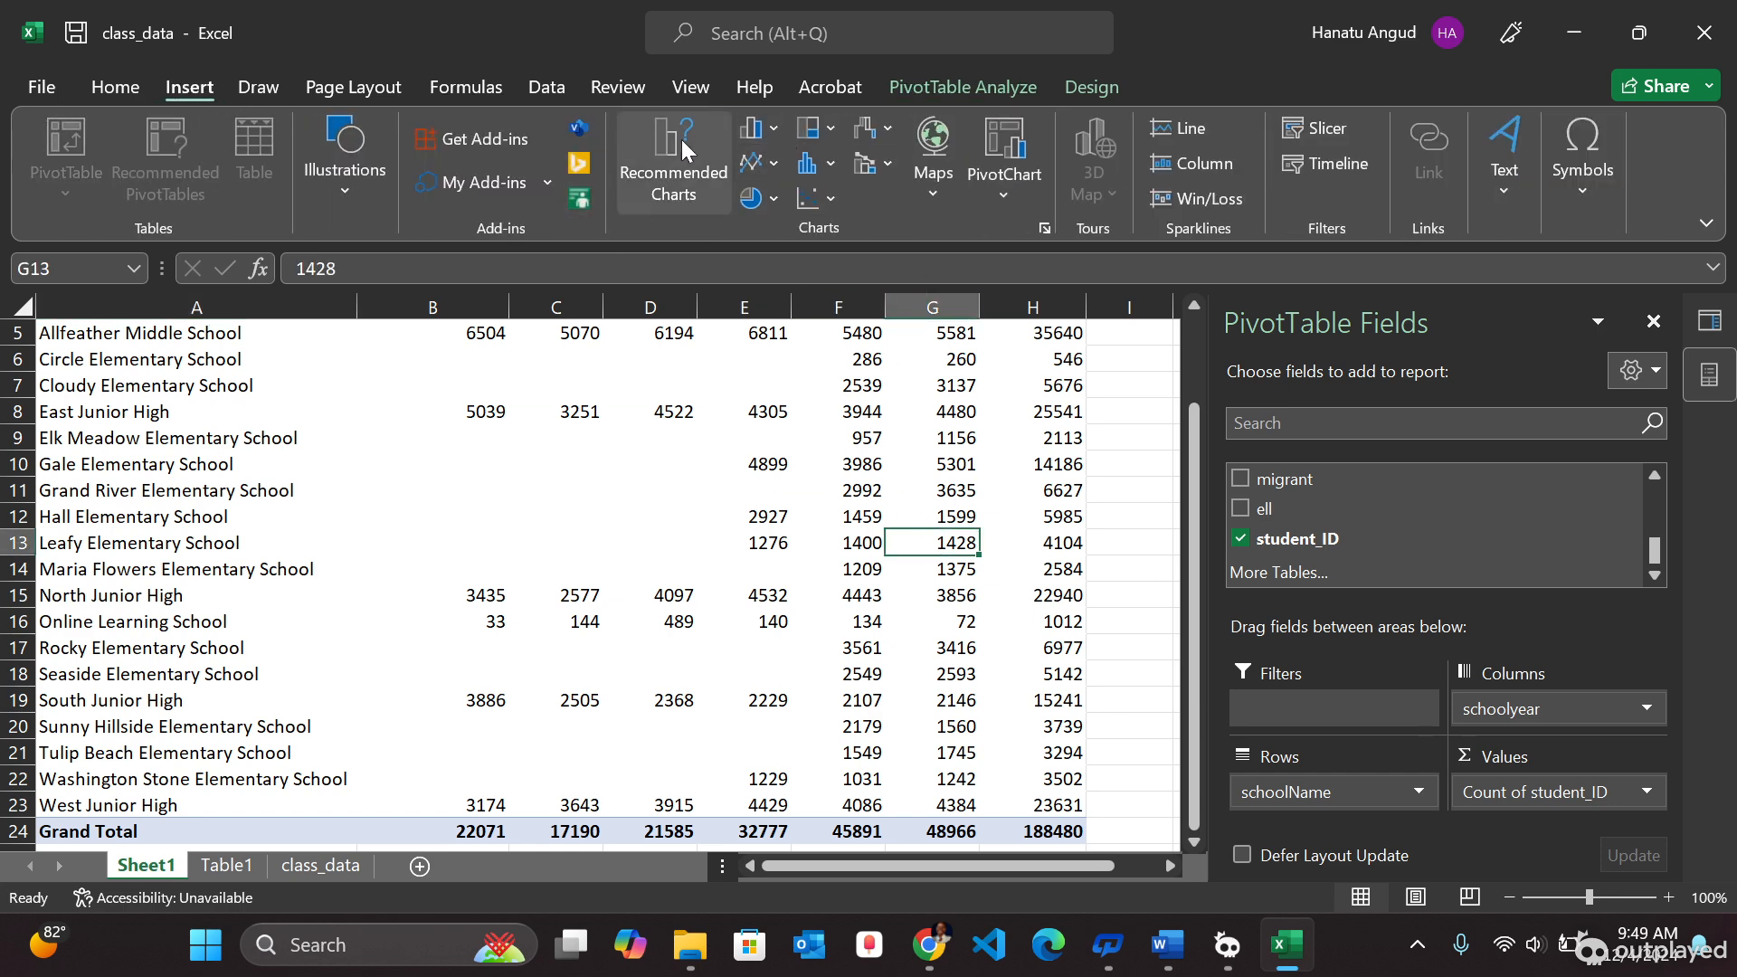
click(766, 129)
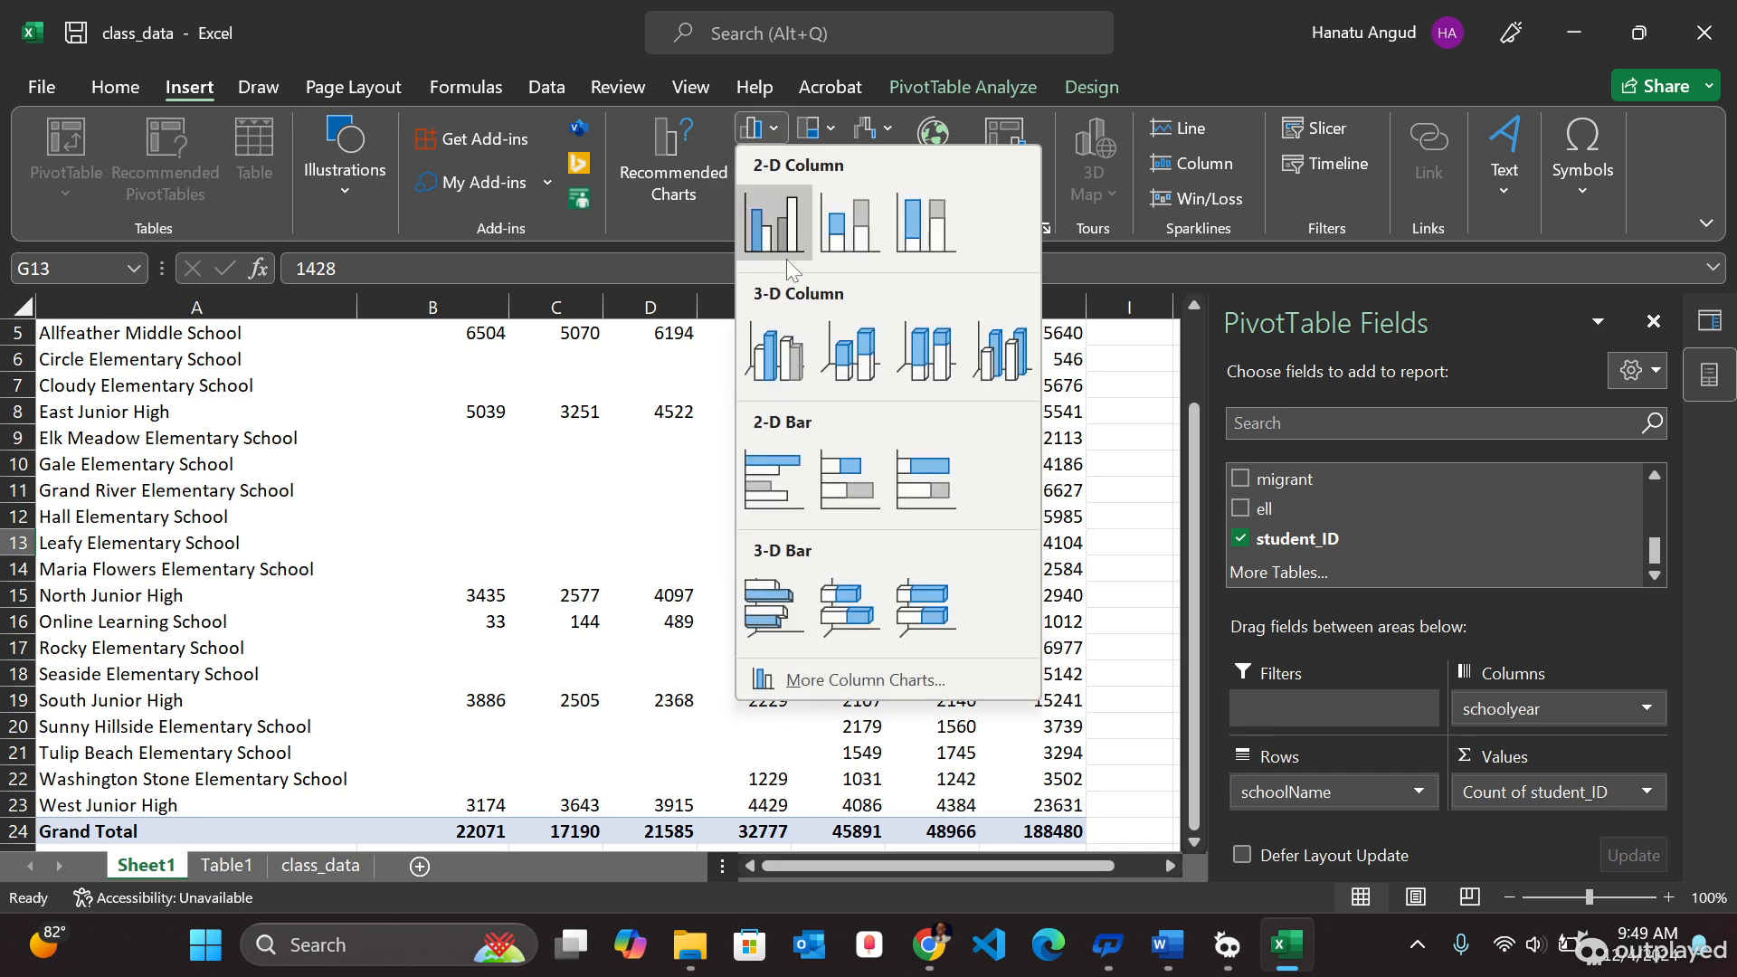
click(776, 230)
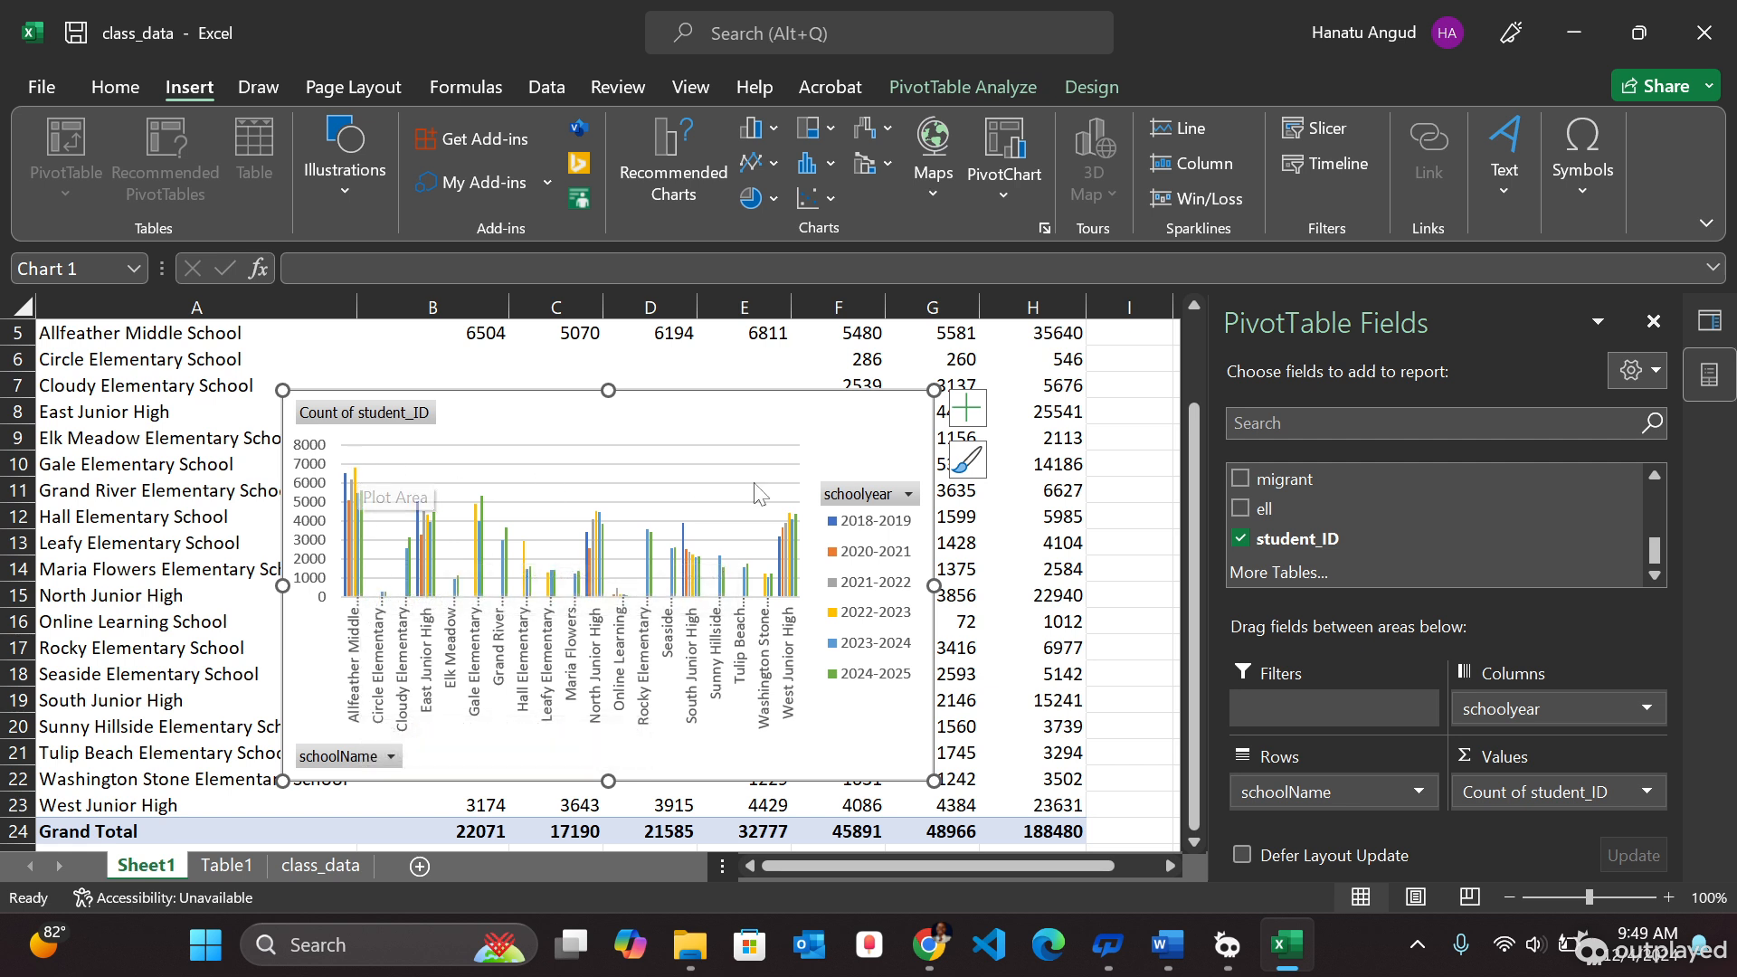
click(345, 597)
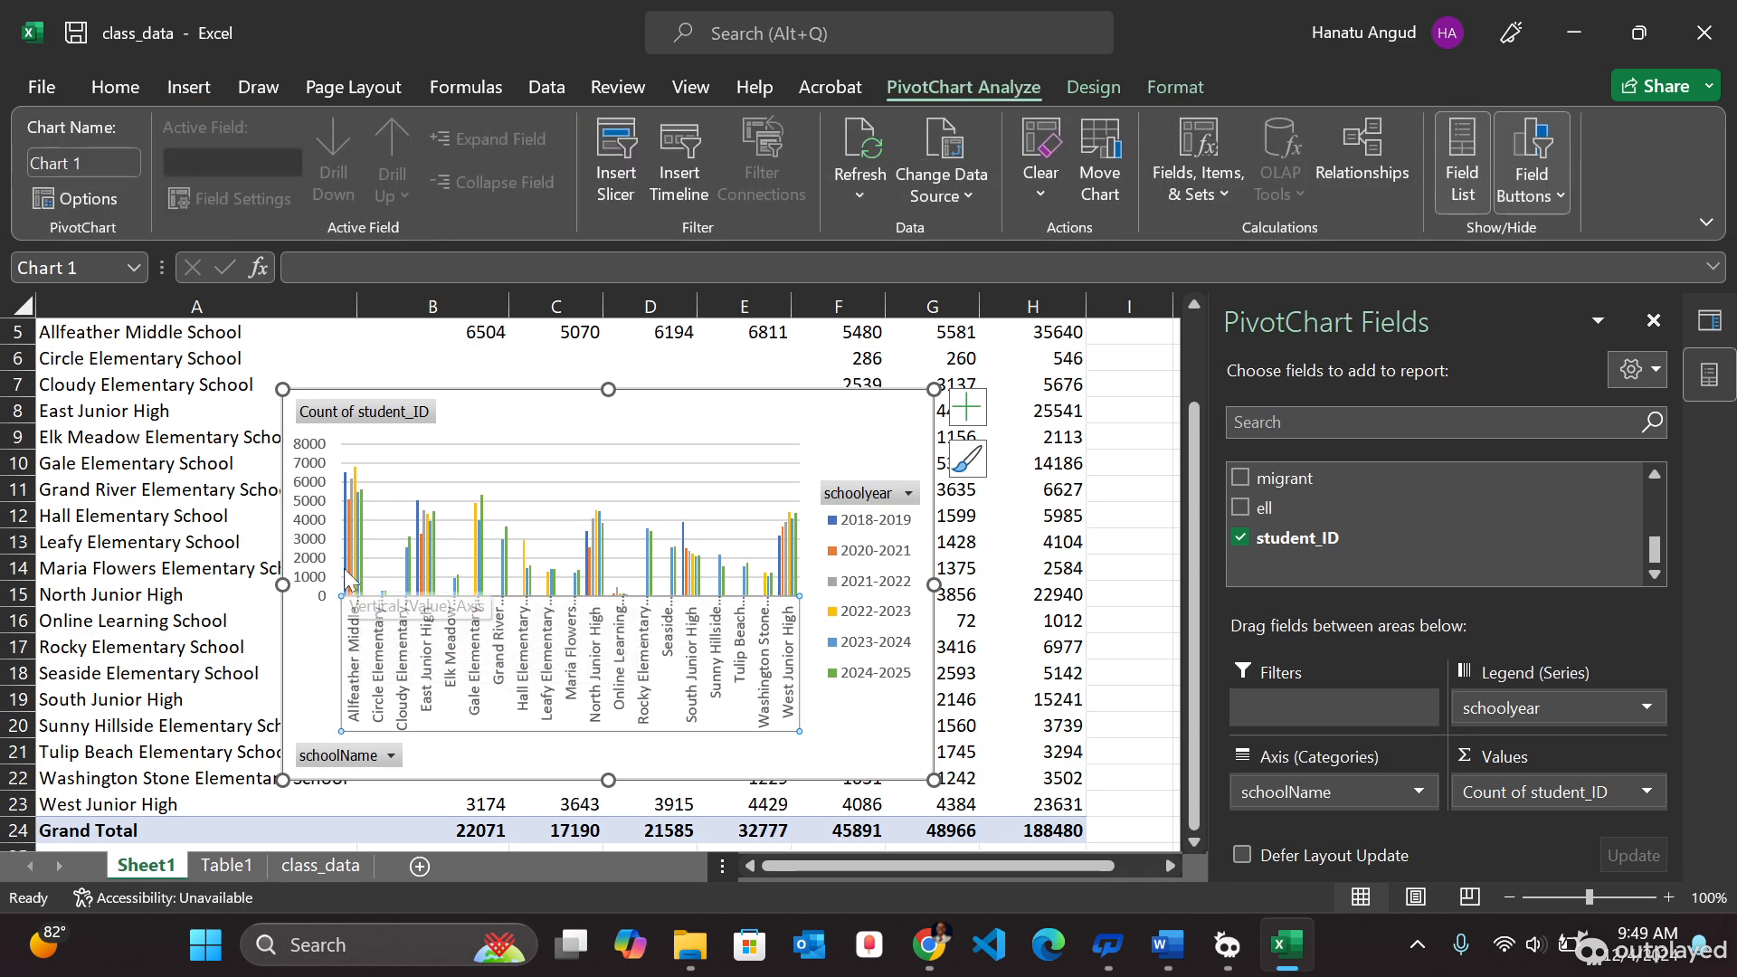
click(346, 584)
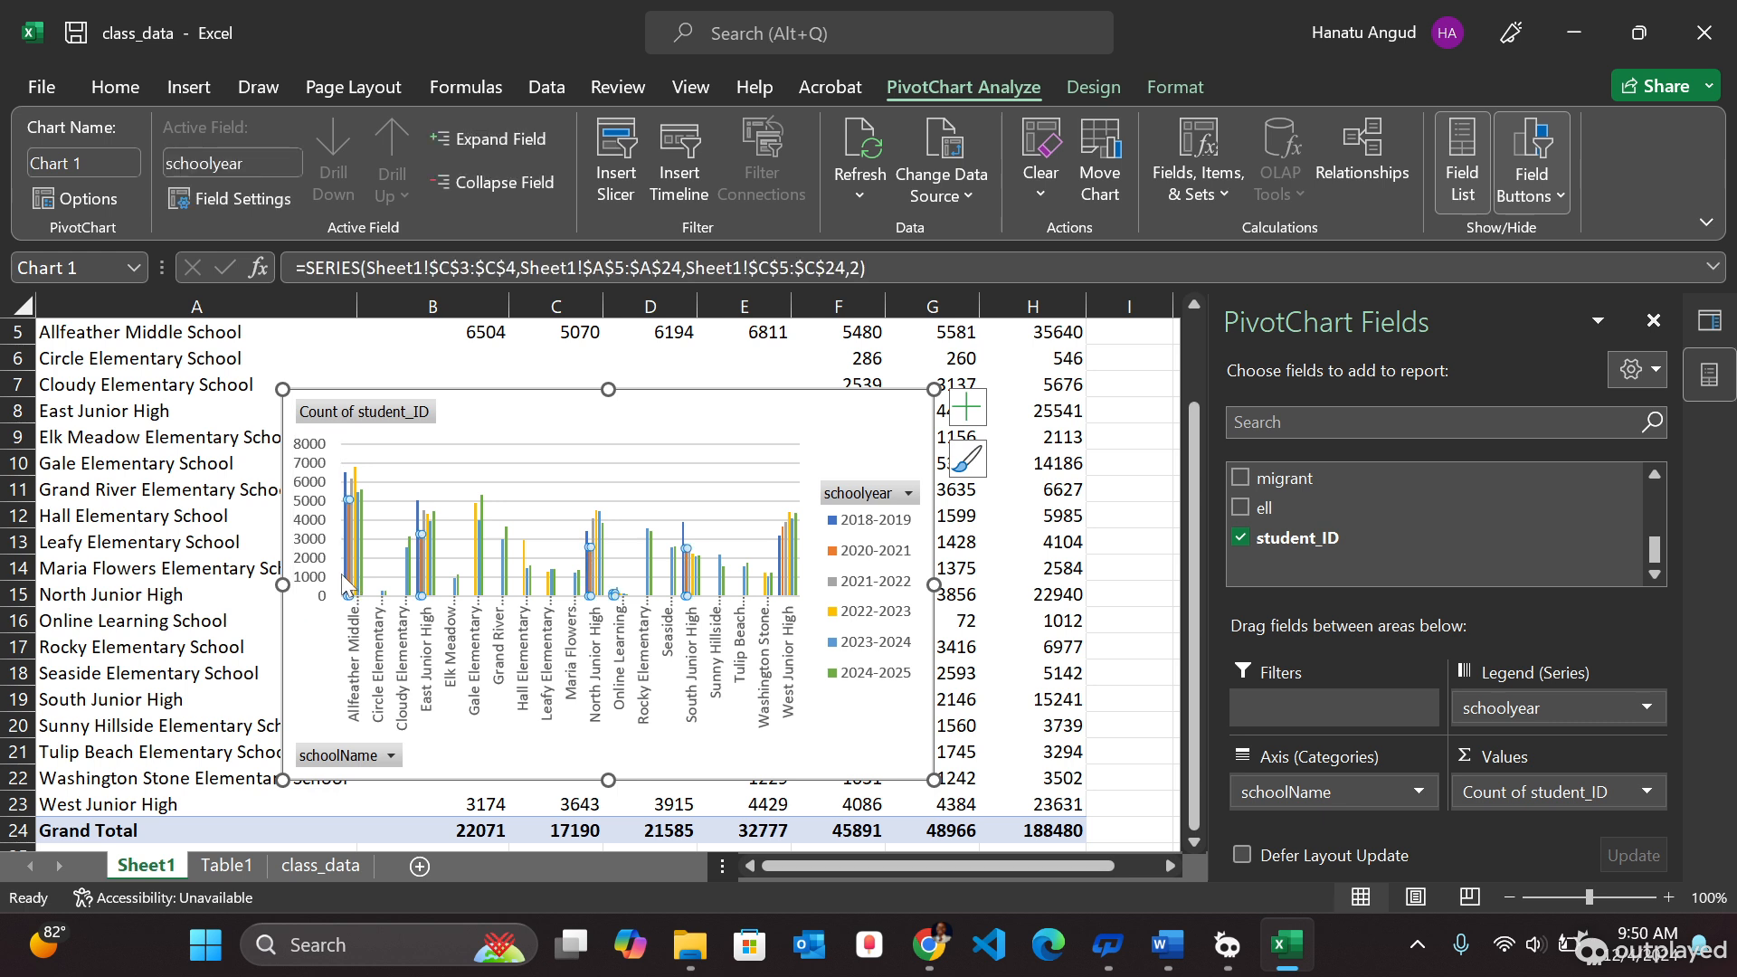
click(343, 579)
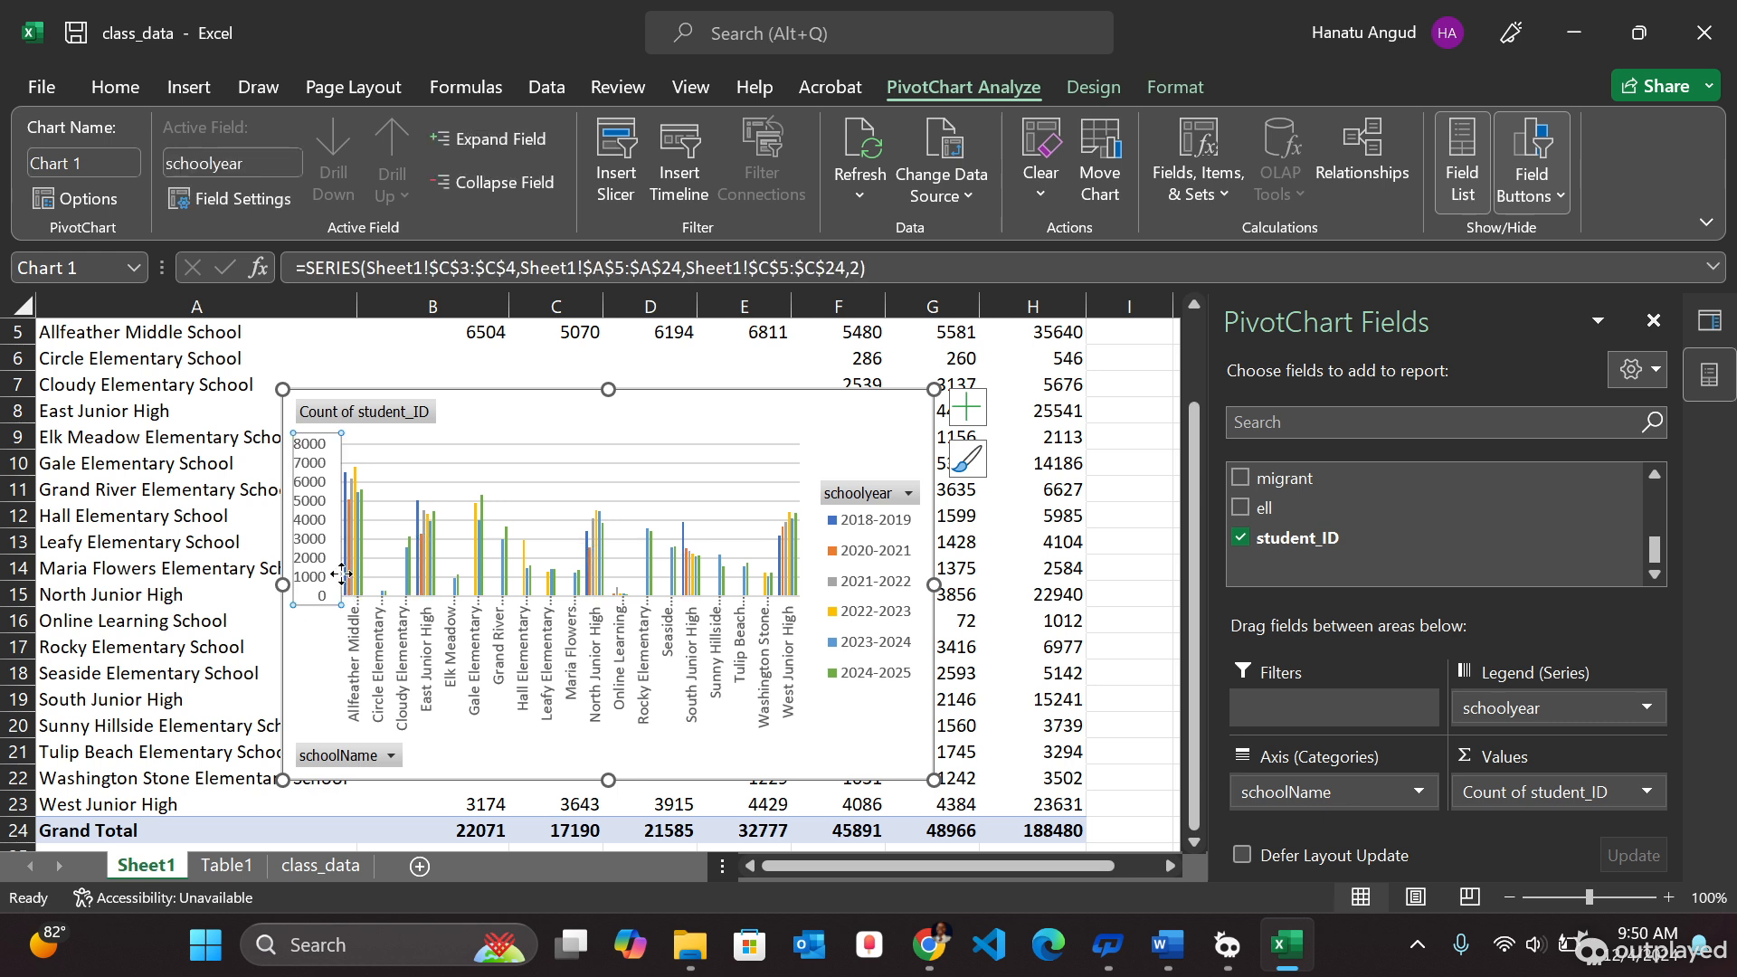
click(349, 497)
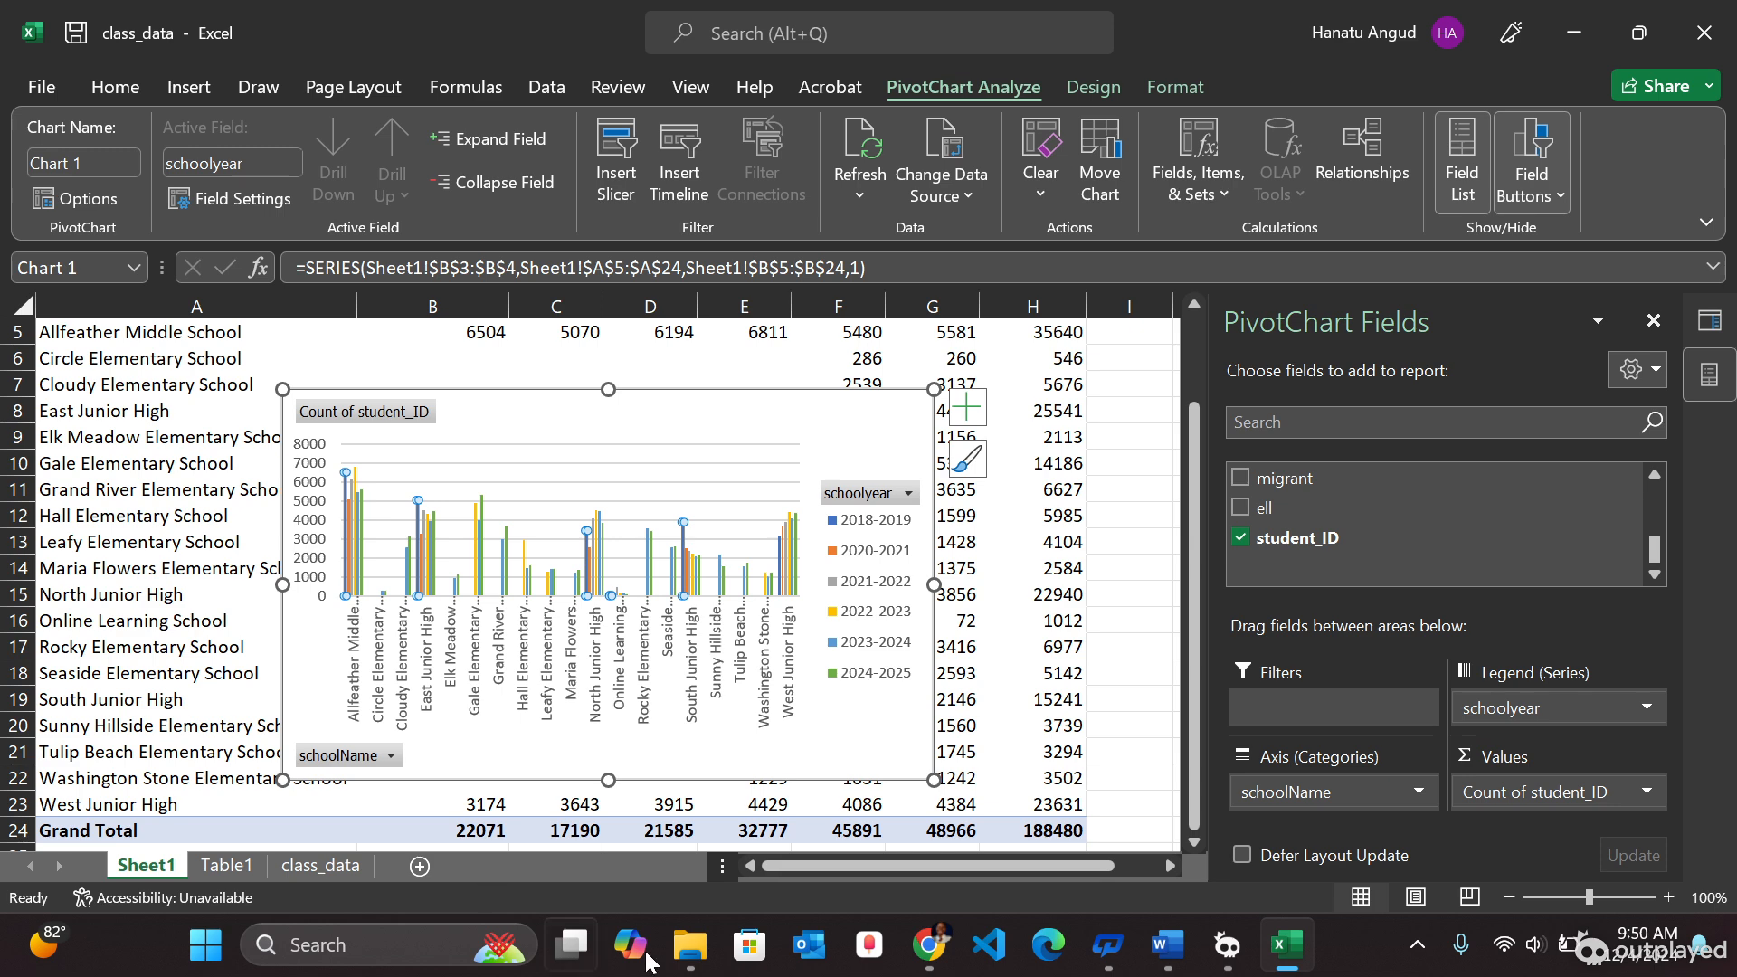
click(1301, 943)
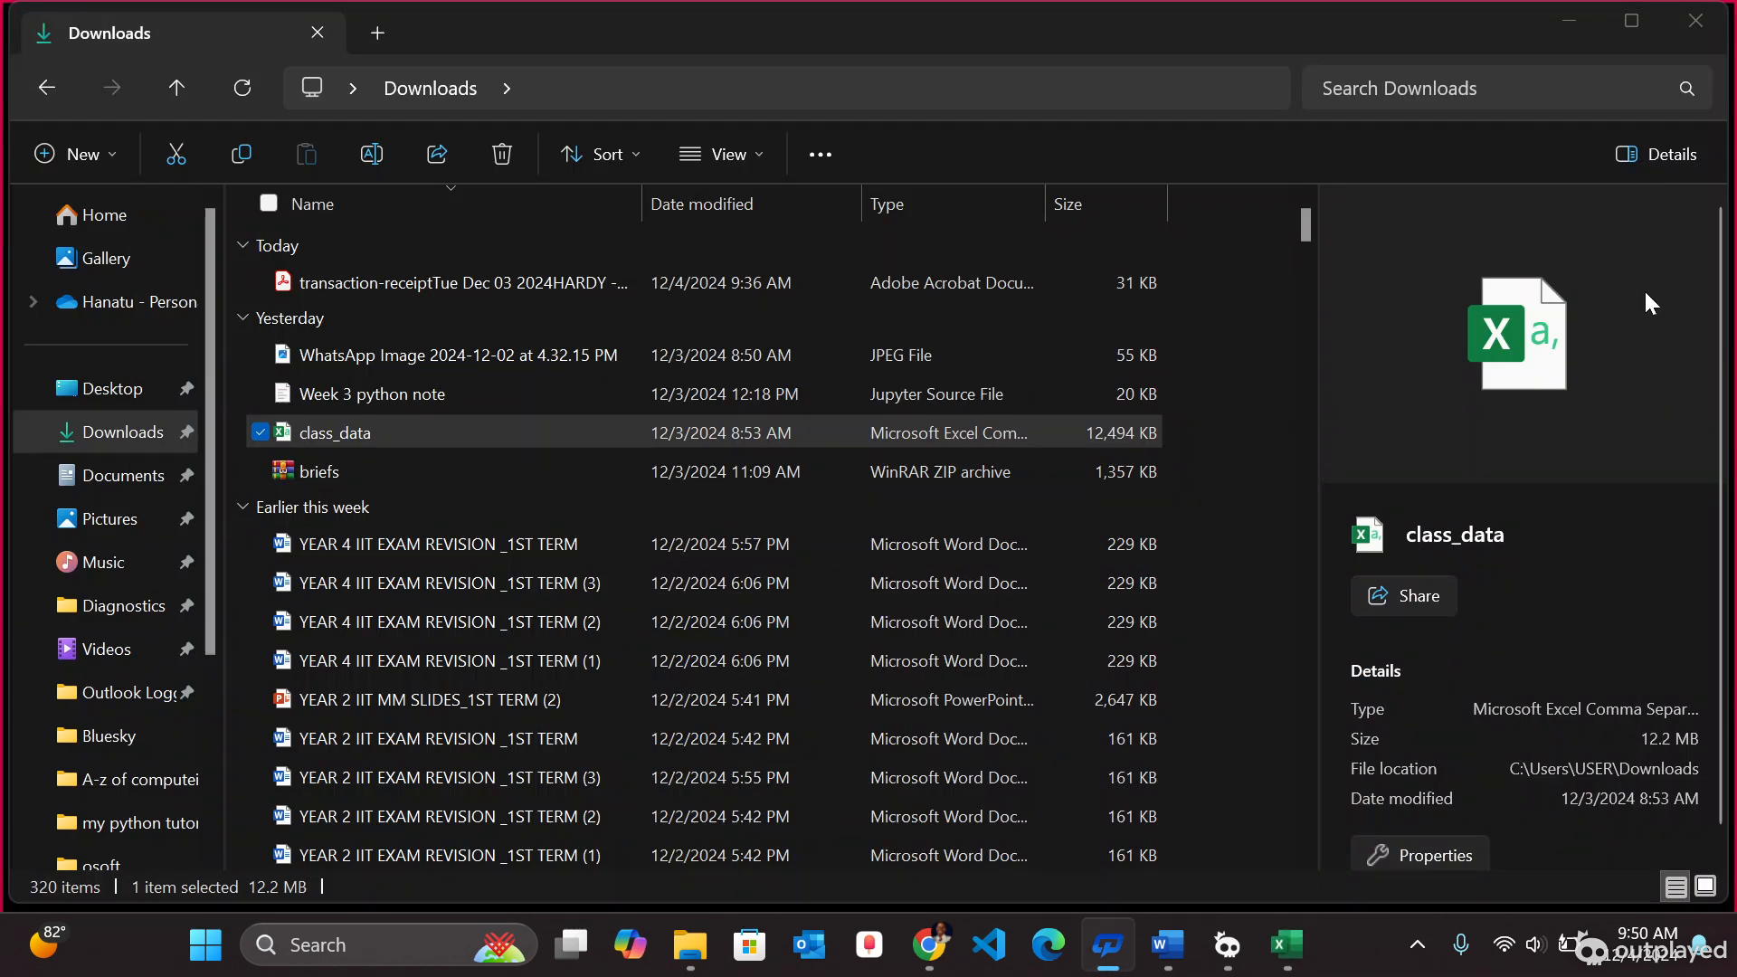
click(1579, 24)
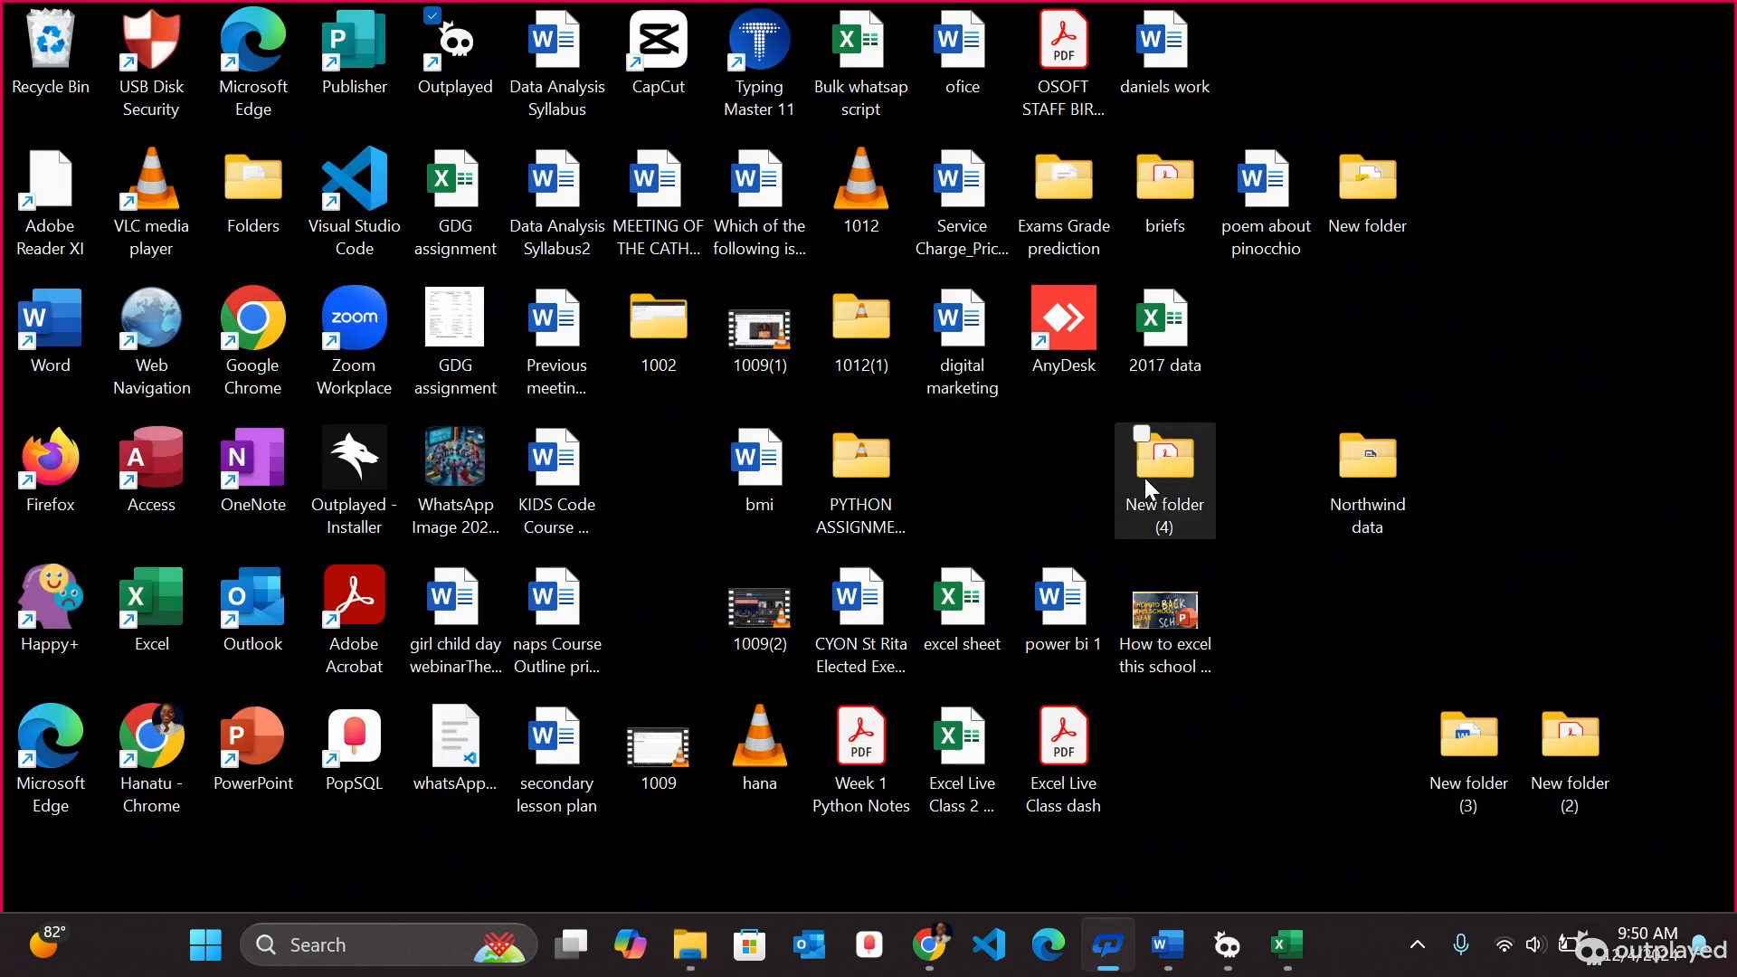
click(1226, 944)
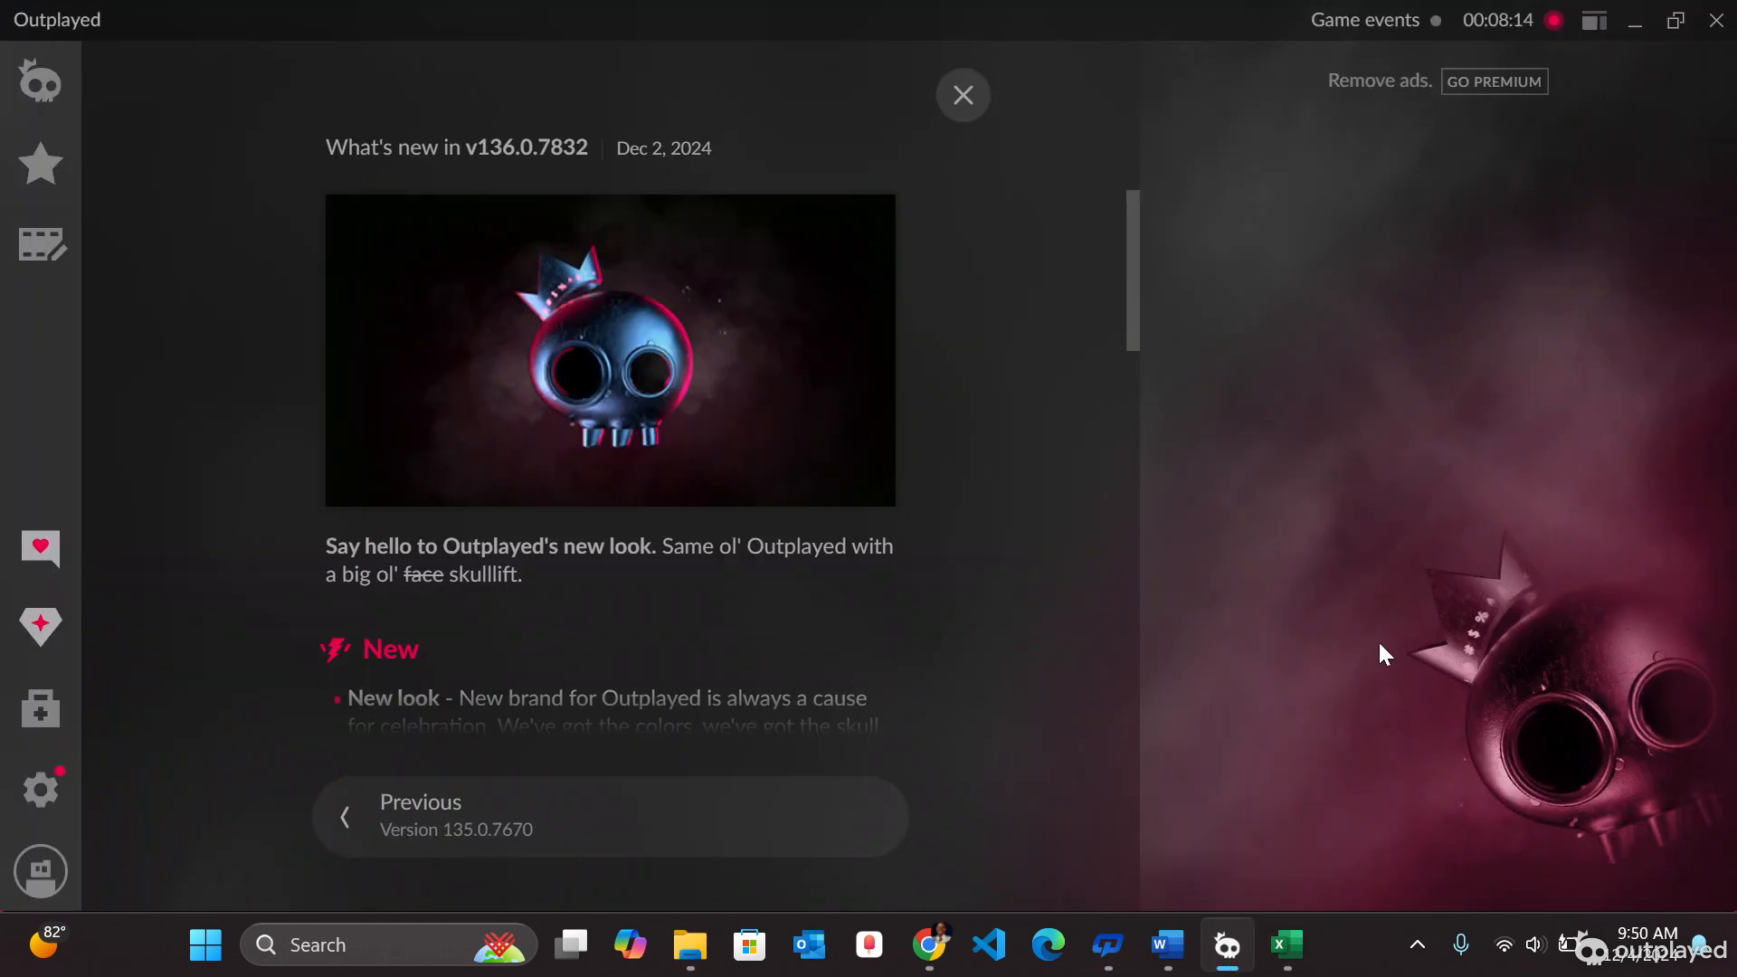
click(1556, 20)
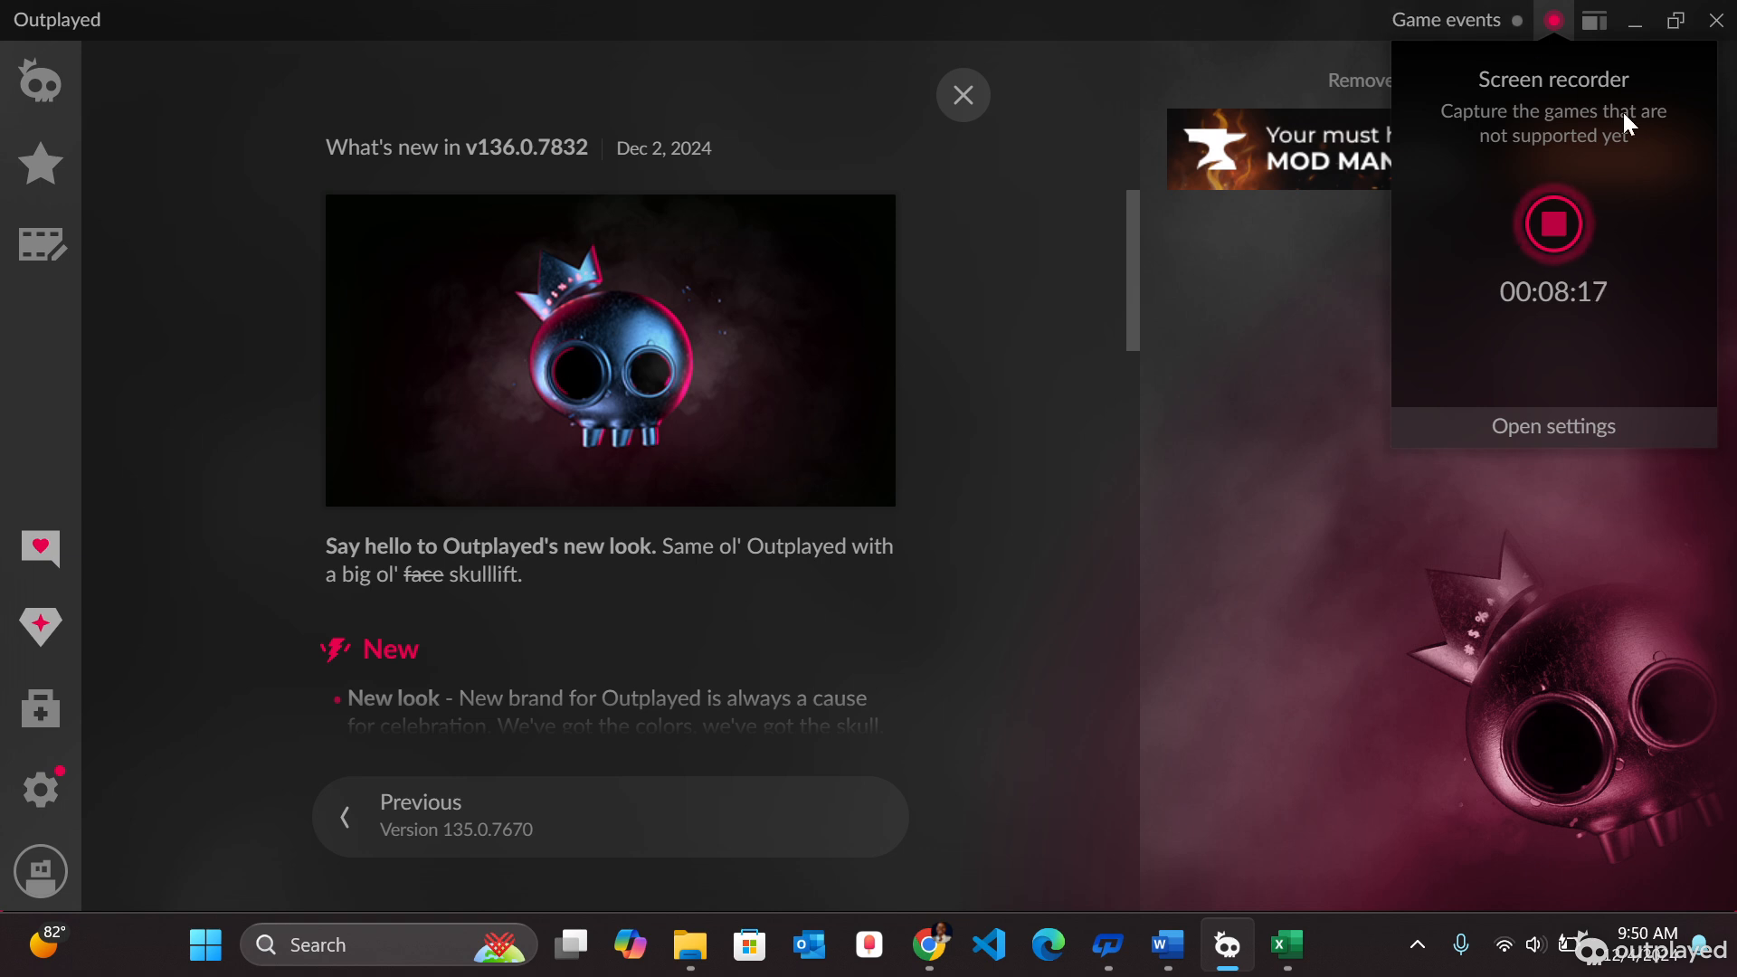